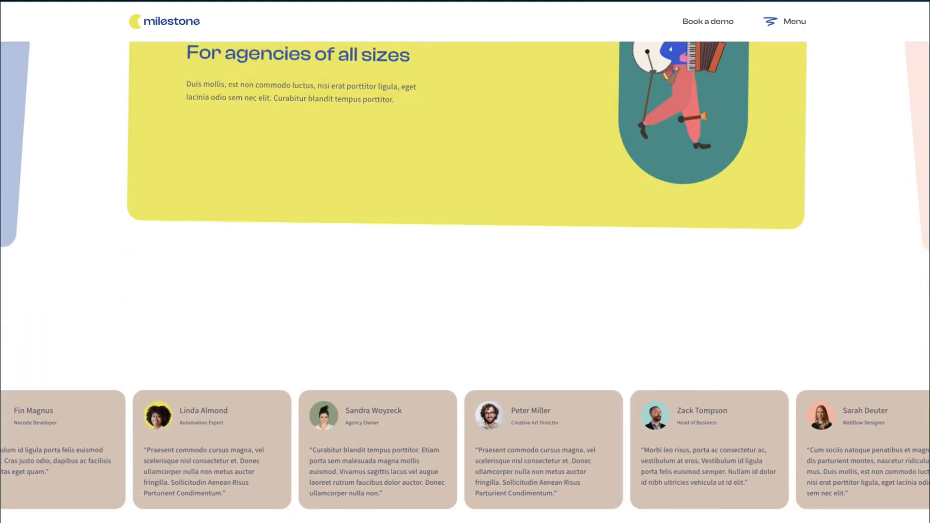
# Review the finished Milestone page down to "Still not convinced?" and expand and collapse its first FAQ item
pyautogui.scroll(-14, 465, 262)
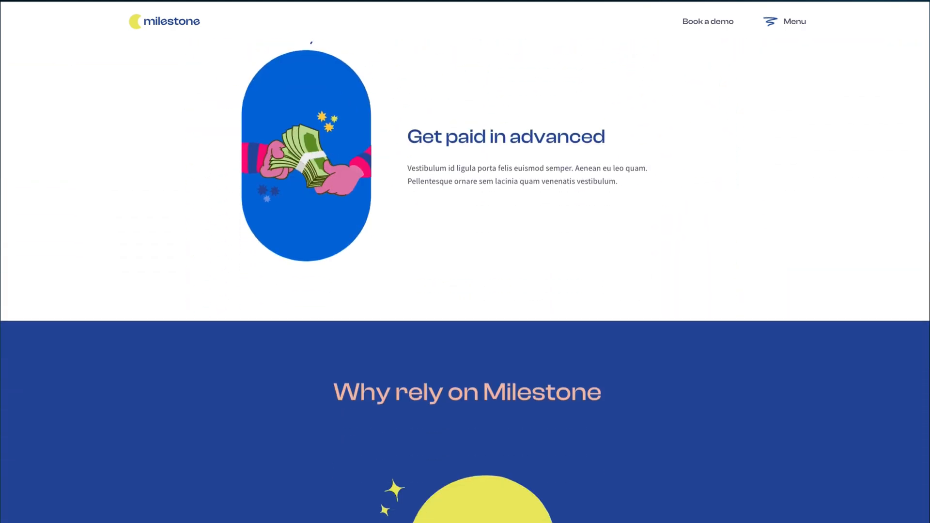
pyautogui.scroll(-10, 465, 262)
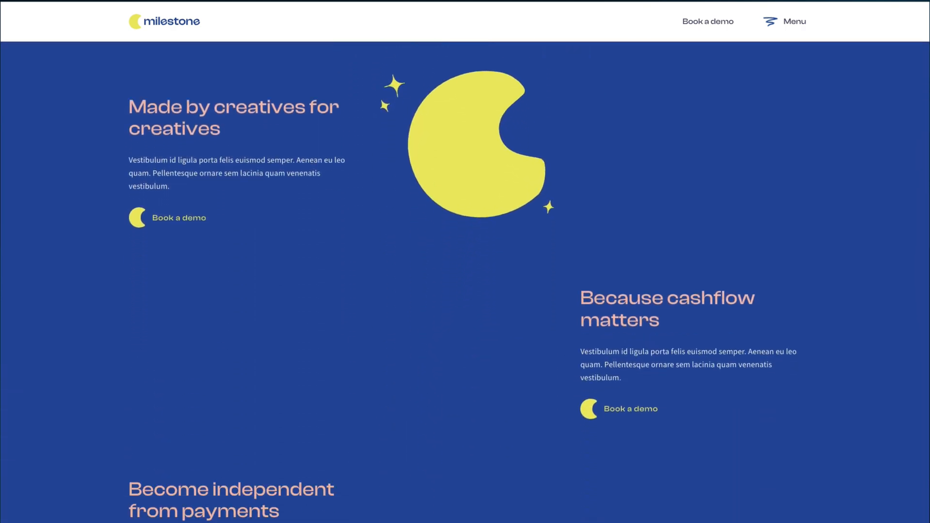
pyautogui.scroll(-3, 642, 188)
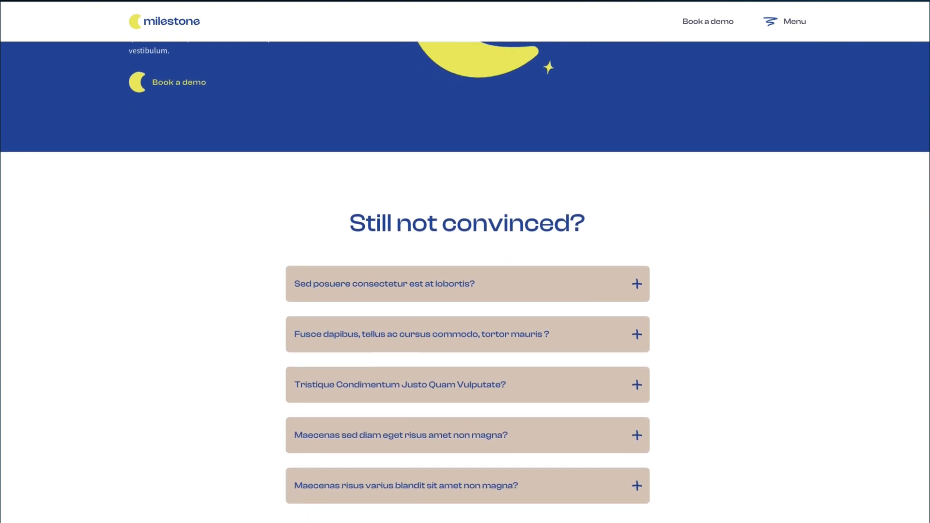
pyautogui.click(641, 189)
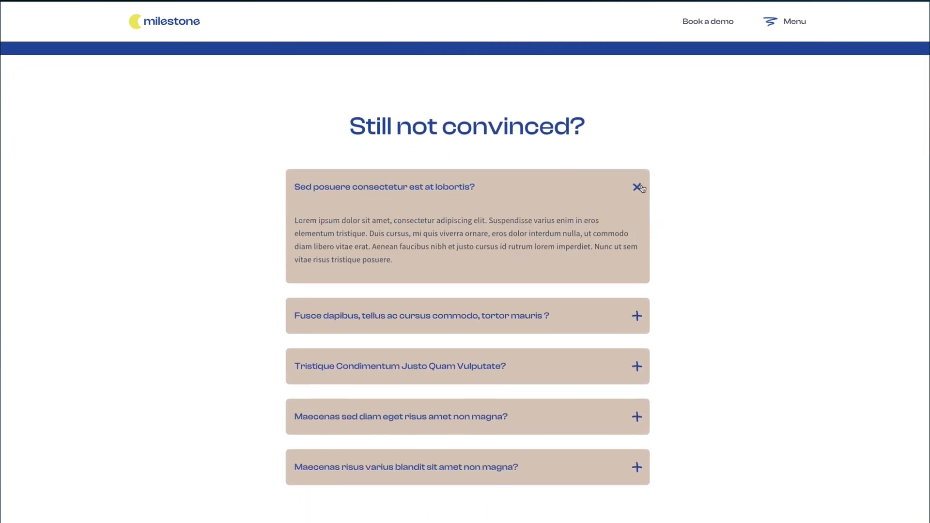
pyautogui.click(641, 187)
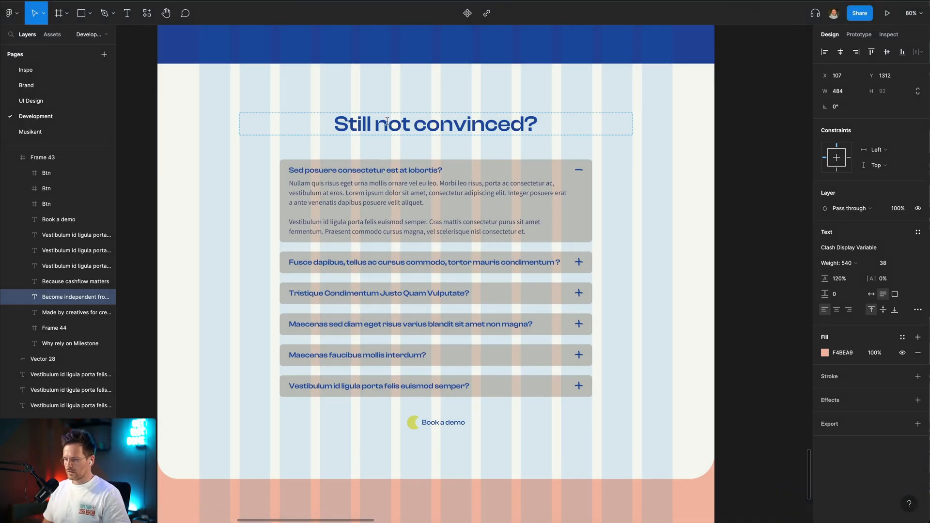
# Examine the layout of the "Still not convinced?" FAQ section in the Figma design
pyautogui.scroll(3, 266, 125)
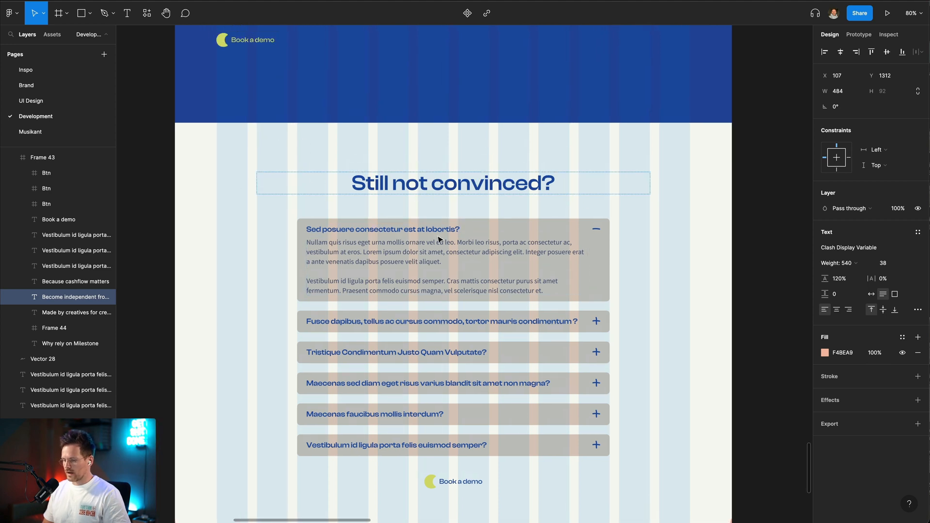
pyautogui.scroll(-3, 438, 241)
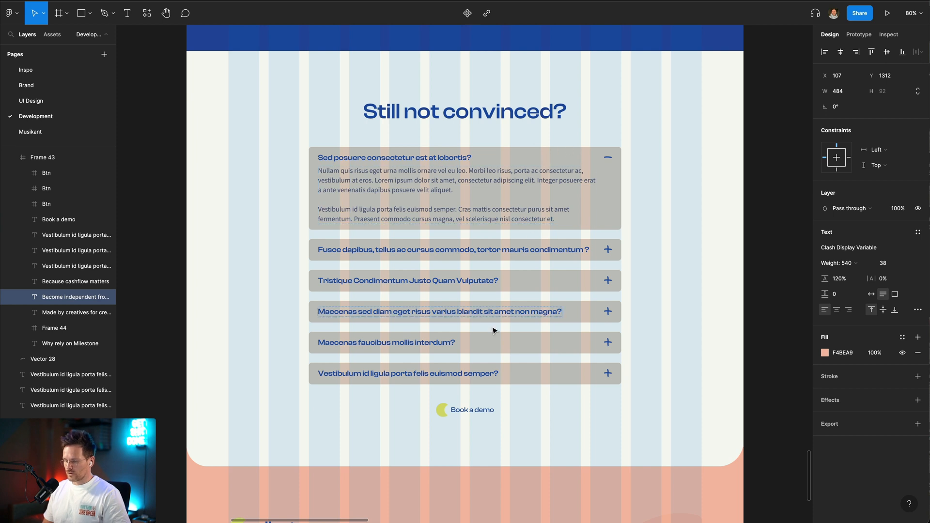
pyautogui.scroll(3, 562, 377)
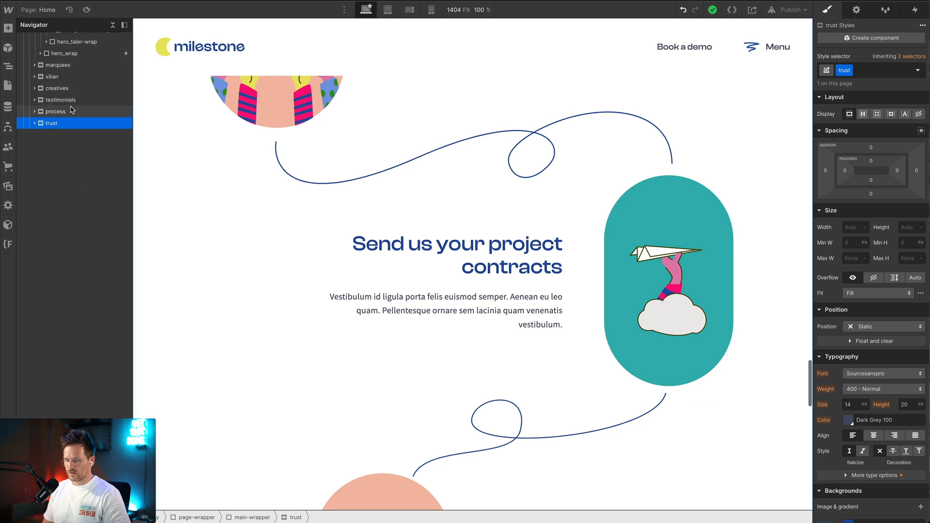
# In Webflow, add a section at the end of main-wrapper and give it the new class faq
pyautogui.click(255, 519)
pyautogui.hotkey('ctrl', 'k')
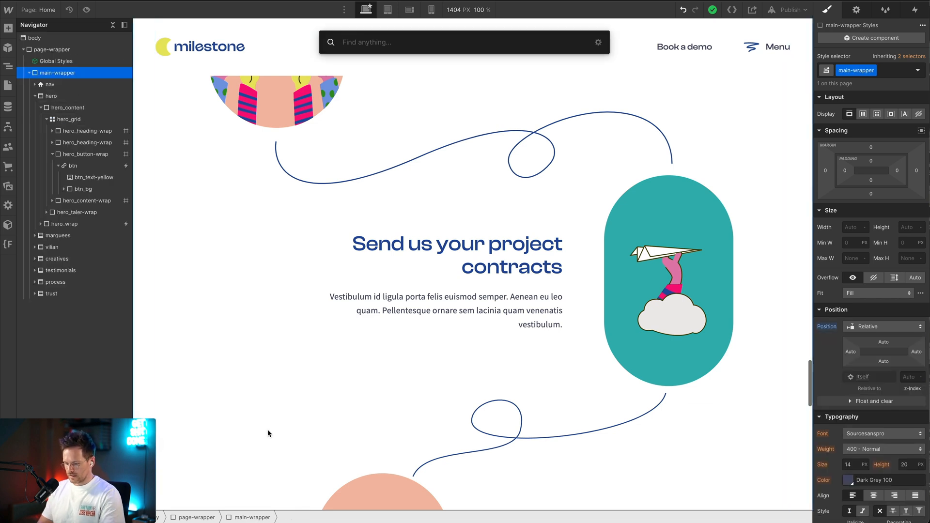
pyautogui.write('sect')
pyautogui.press('Return')
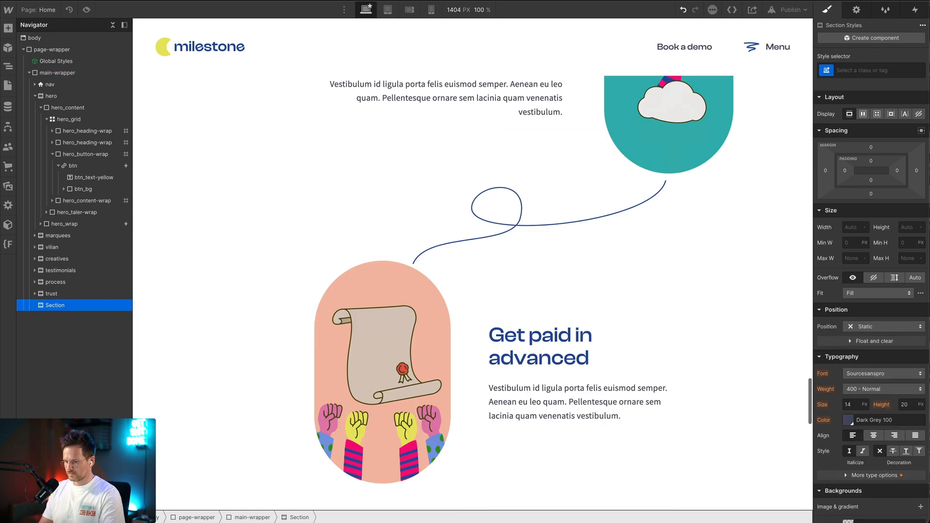
pyautogui.hotkey('ctrl', 'Return')
pyautogui.write('fa')
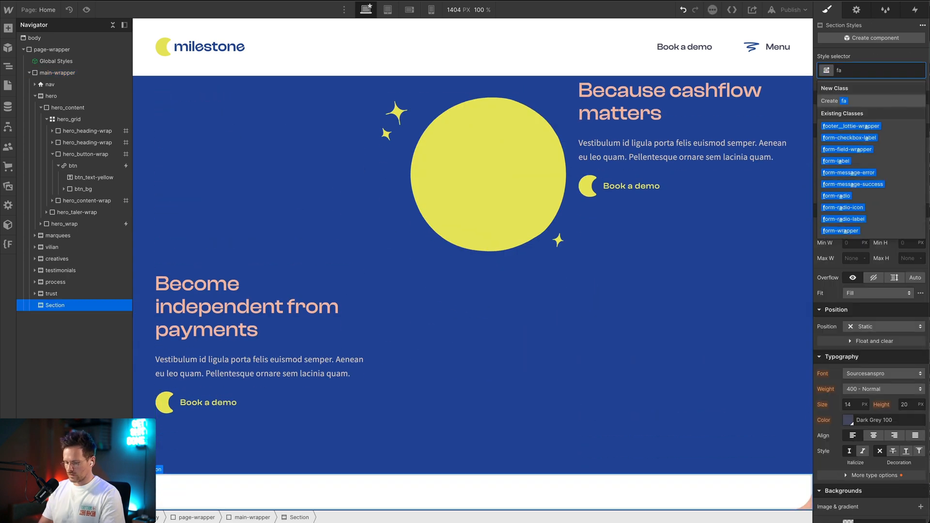
pyautogui.write('q')
pyautogui.press('Return')
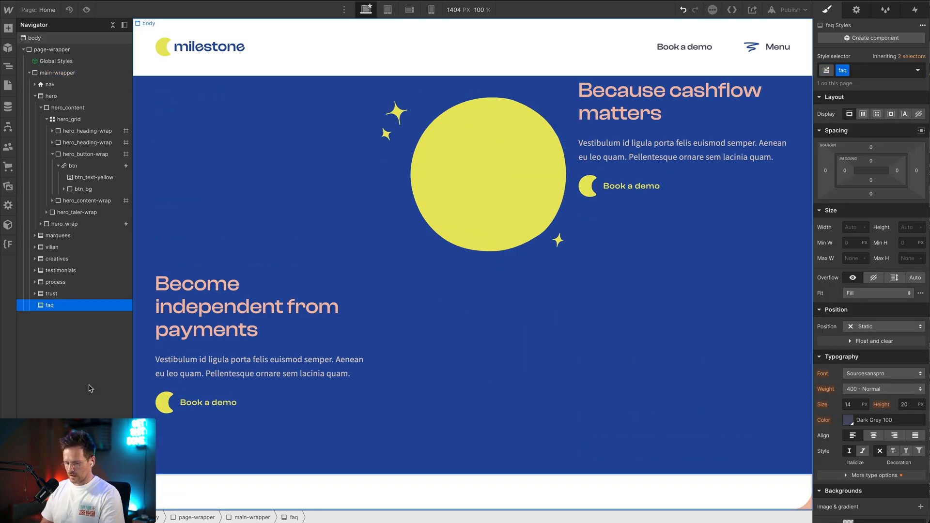
# Add a div block inside the faq section and apply the existing class is-pad-tb-128
pyautogui.hotkey('ctrl', 'e')
pyautogui.write('div')
pyautogui.press('Return')
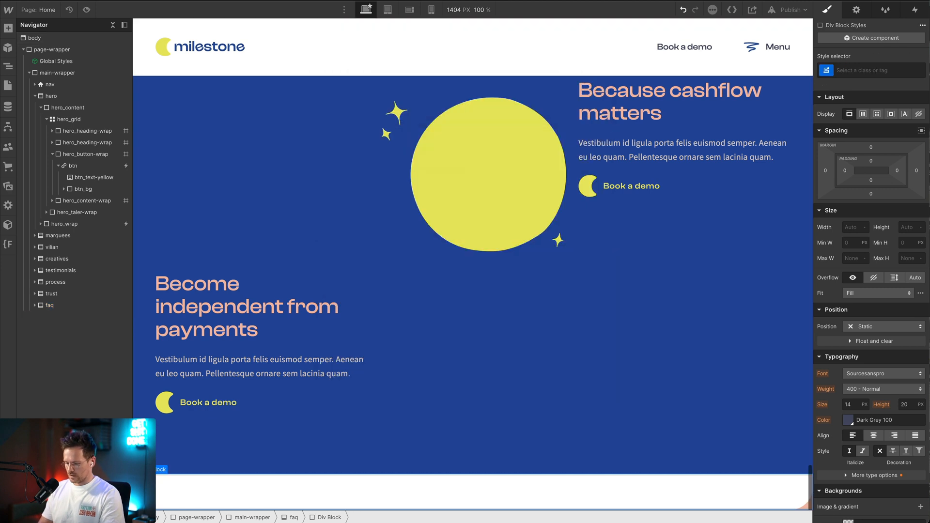
pyautogui.hotkey('ctrl', 'e')
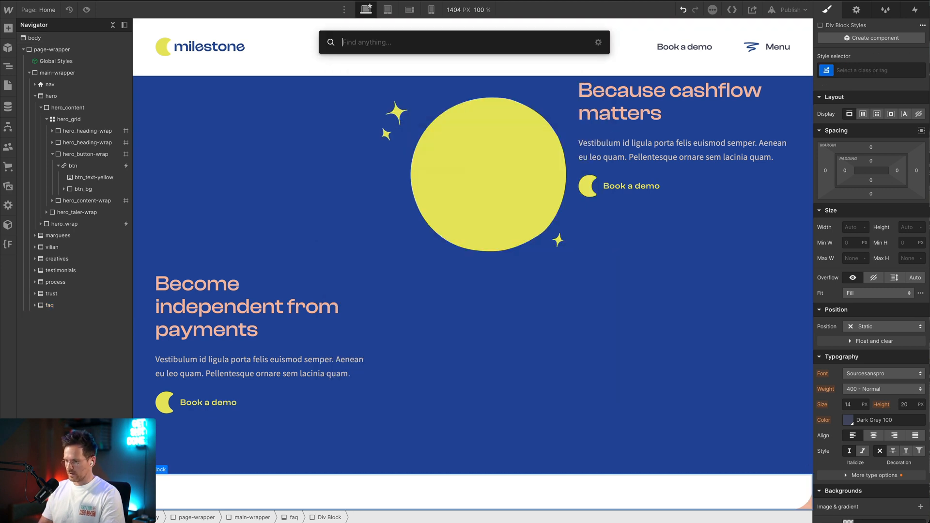
pyautogui.press('Escape')
pyautogui.hotkey('ctrl', 'Return')
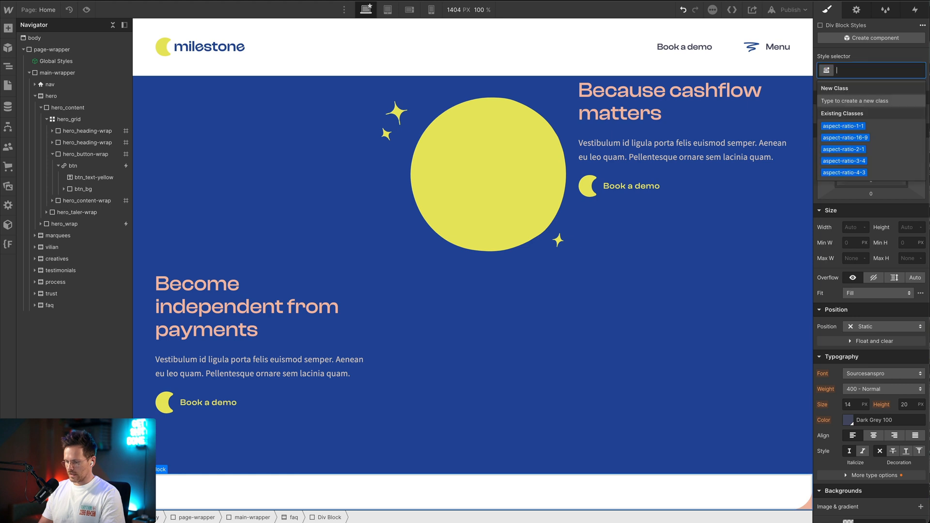
pyautogui.write('p')
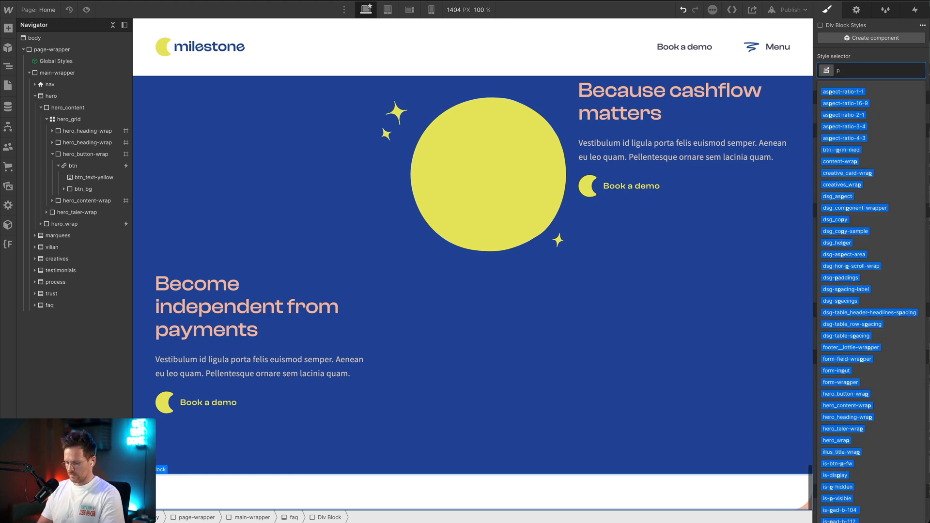
pyautogui.write('tb128')
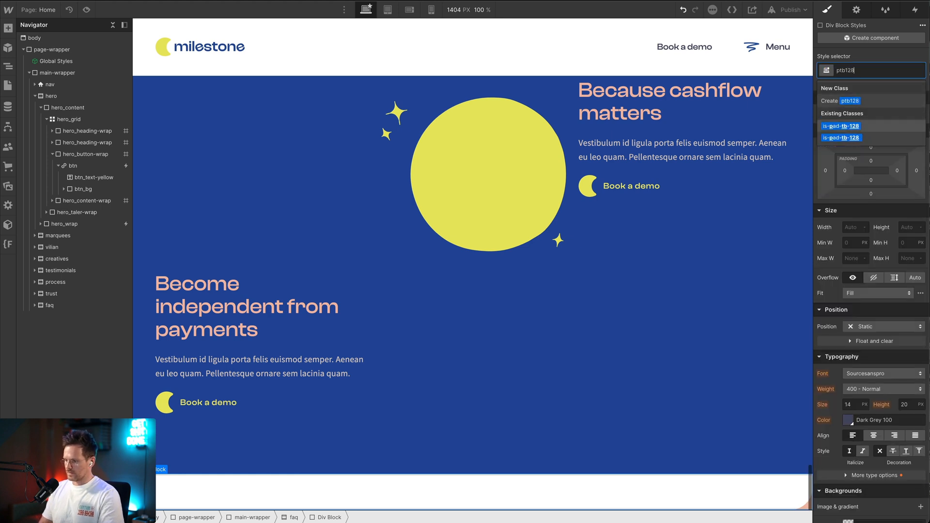
pyautogui.press('Return')
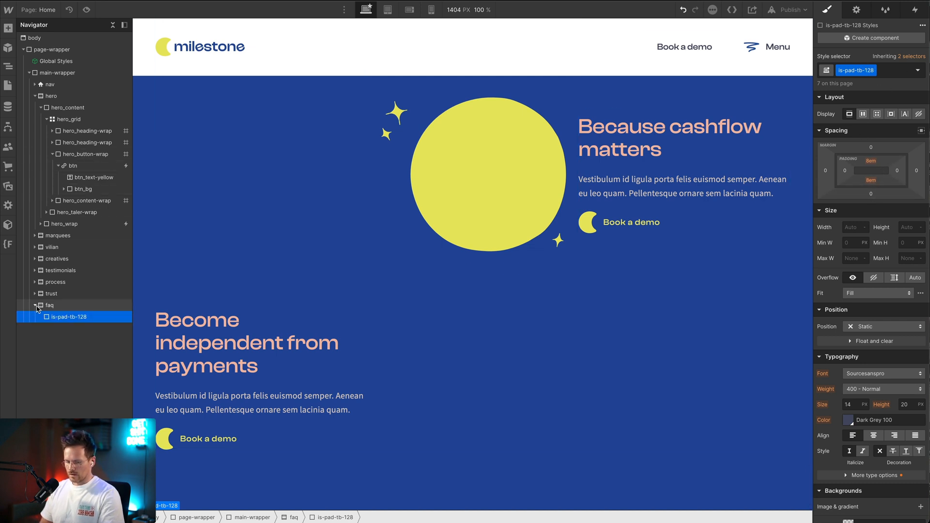
# Add a container inside the is-pad-tb-128 block and apply the existing class container-col-8
pyautogui.hotkey('ctrl', 'k')
pyautogui.write('conte')
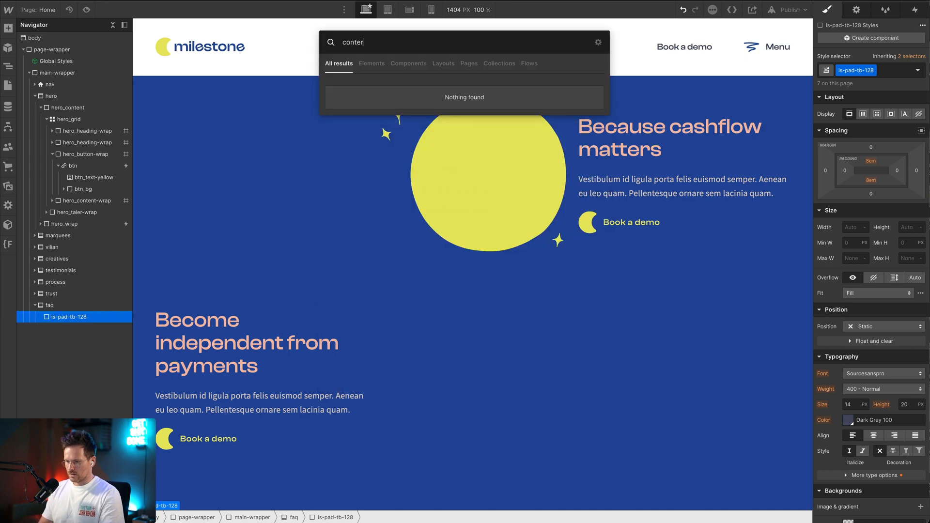
pyautogui.press('BackSpace')
pyautogui.press('Return')
pyautogui.hotkey('ctrl', 'Return')
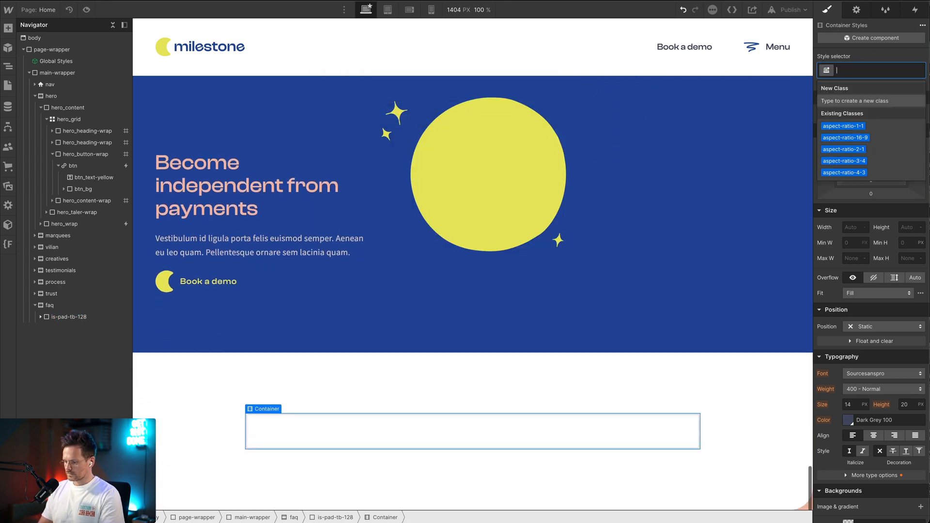
pyautogui.write('col-')
pyautogui.write('8')
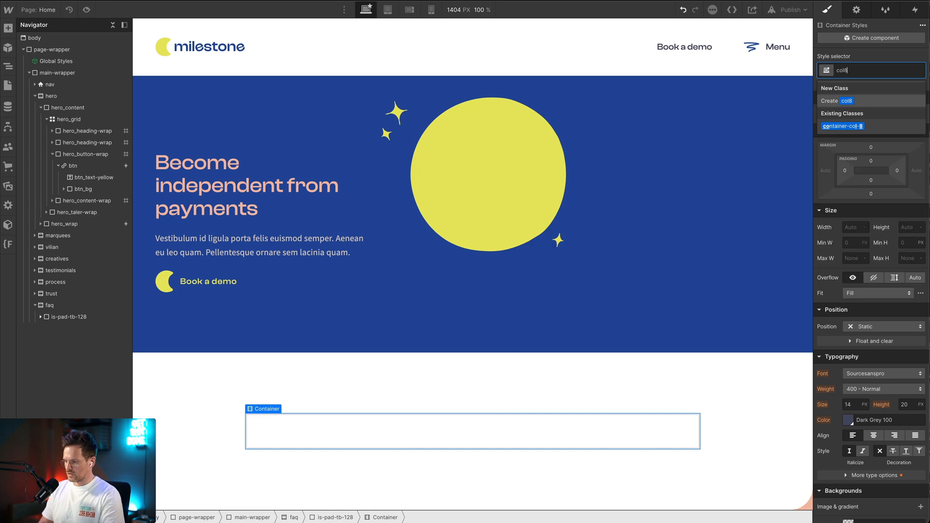
pyautogui.press('Down')
pyautogui.press('Return')
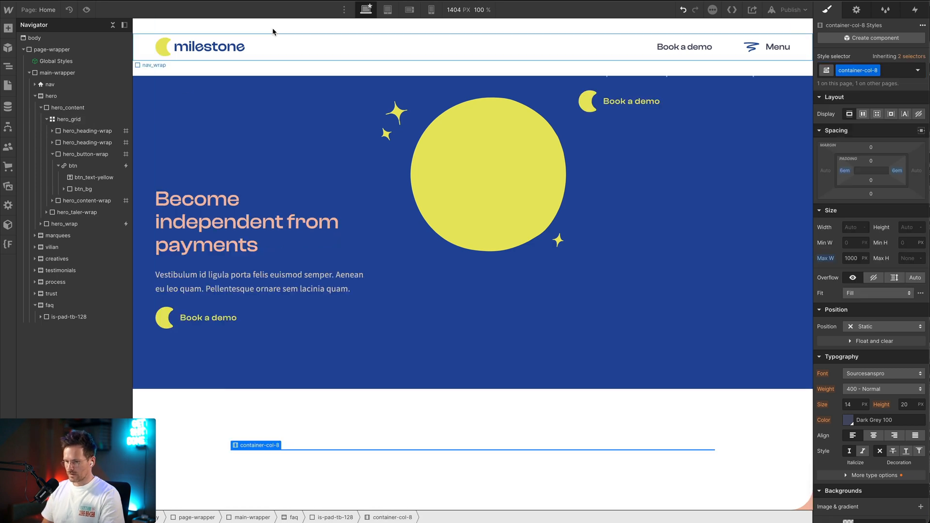
# Check the FAQ layout in Figma and, back in Webflow, add a div block with the new class faq_wrap inside the container
pyautogui.press('super+Tab')
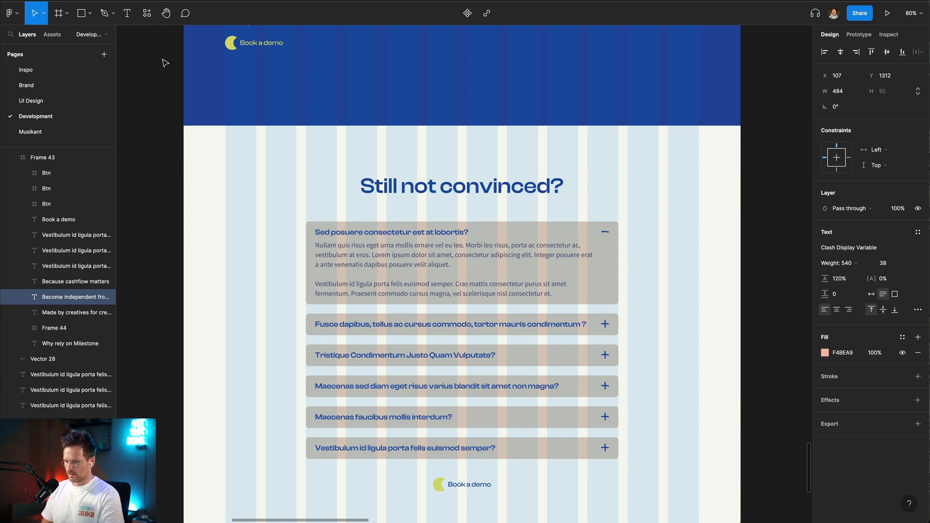
pyautogui.press('super+Tab')
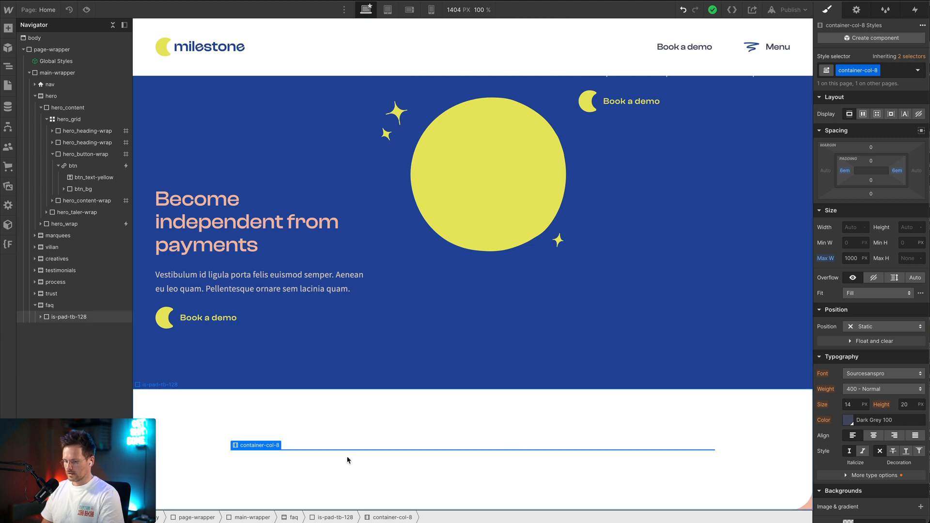
pyautogui.press('super+e')
pyautogui.write('div')
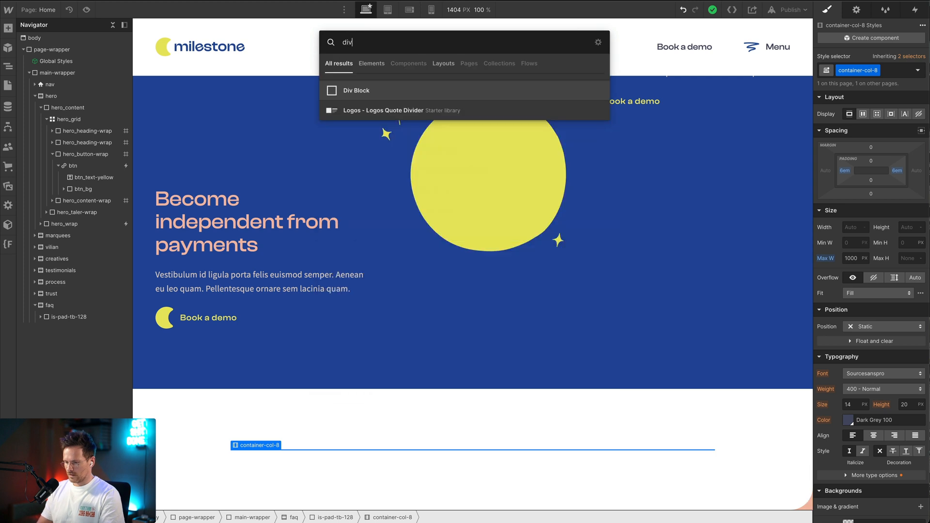
pyautogui.press('Return')
pyautogui.press('super+Return')
pyautogui.write('faq_wrap')
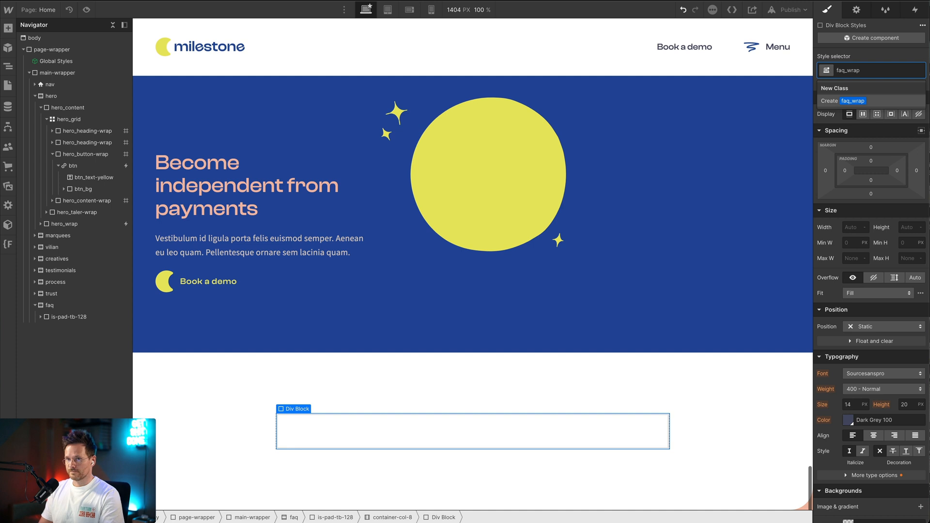
pyautogui.press('Return')
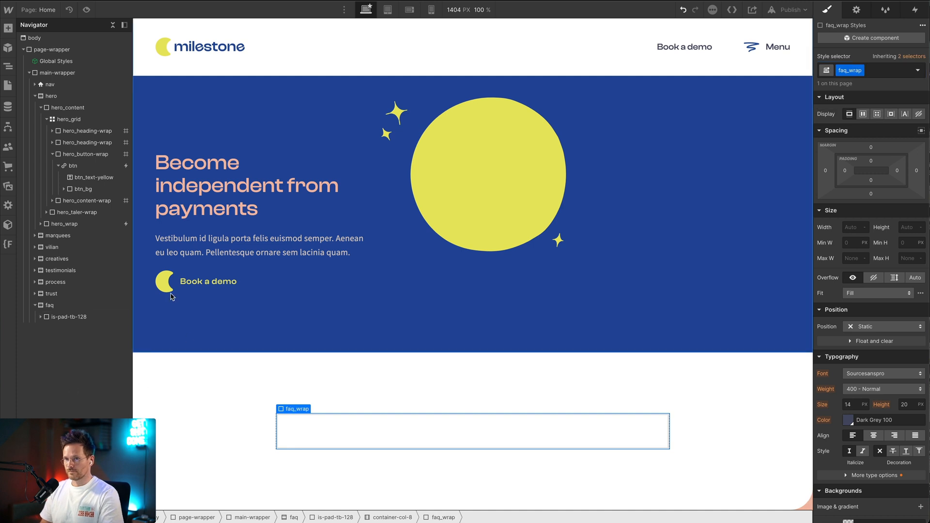
# Add a div block inside faq_wrap and give it the new class faq_heading-wrap
pyautogui.press('super+e')
pyautogui.write('duv')
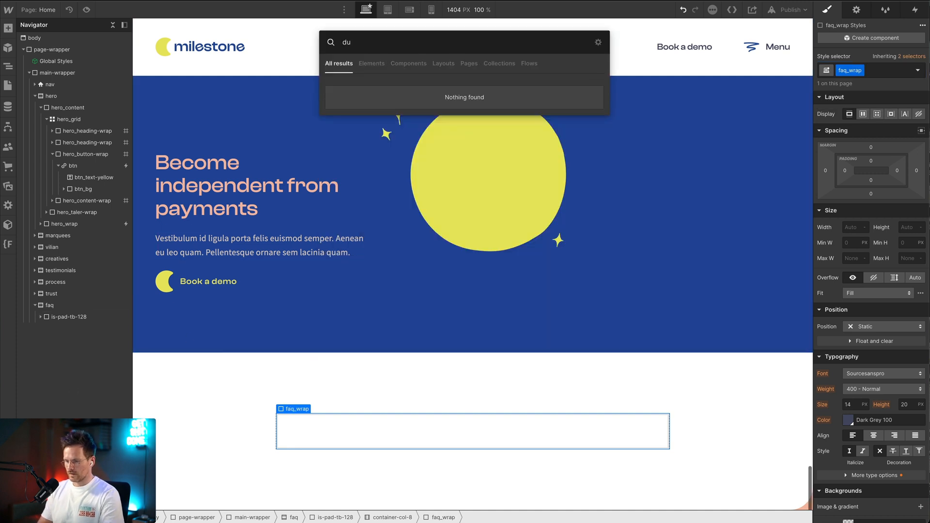
pyautogui.press('BackSpace')
pyautogui.write('iv')
pyautogui.press('Return')
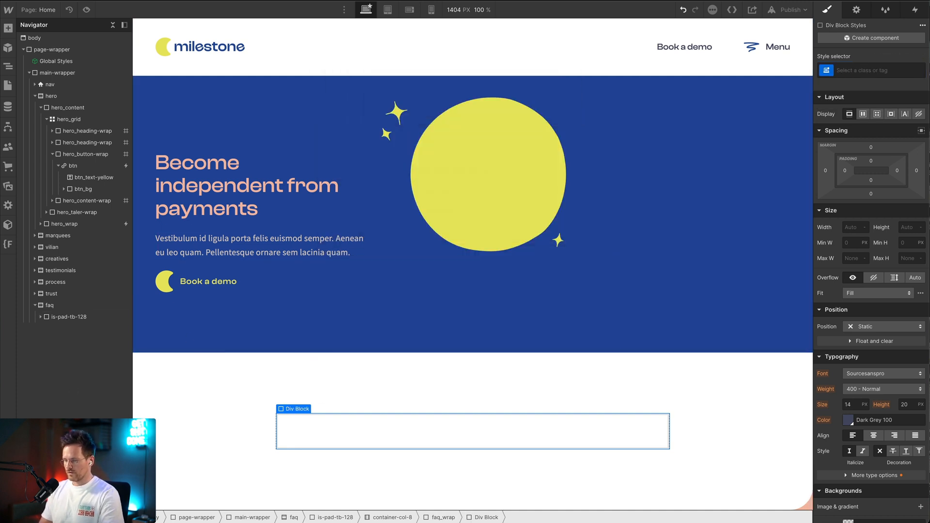
pyautogui.press('super+Return')
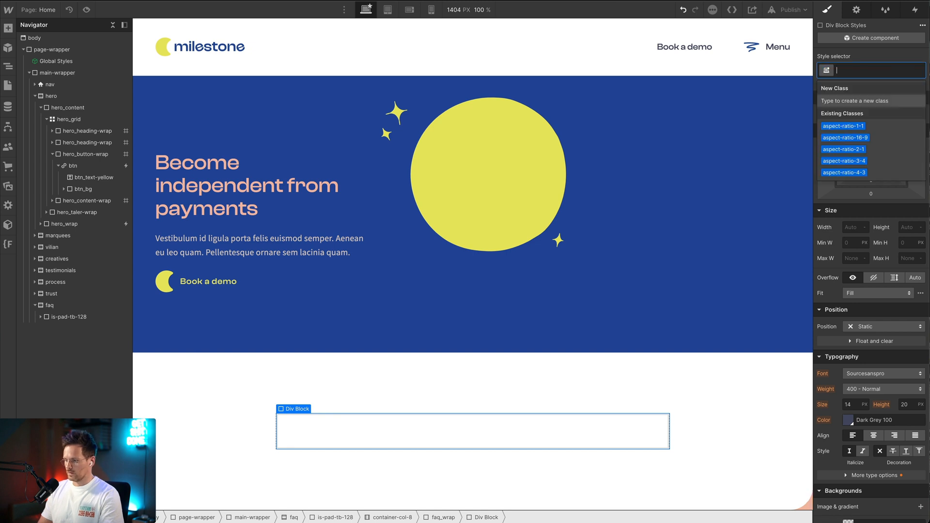
pyautogui.write('faq_')
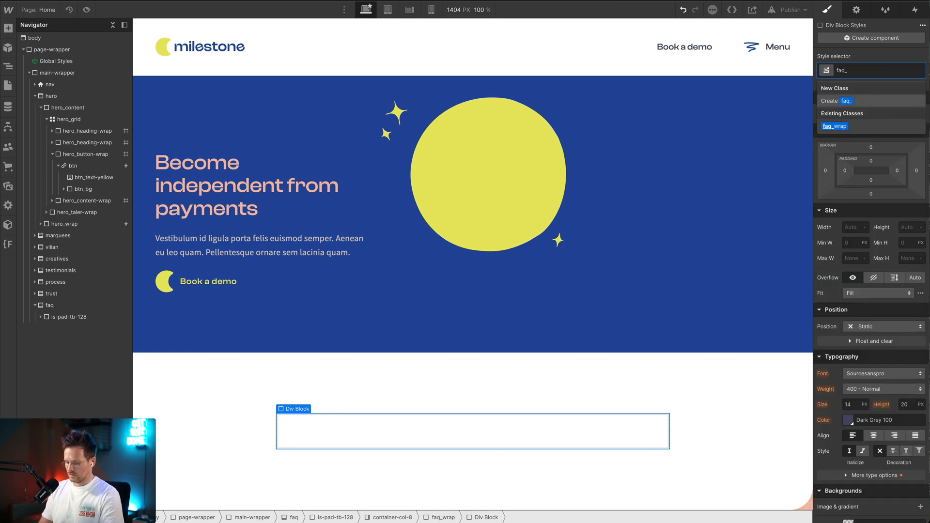
pyautogui.write('heading-wrap')
pyautogui.press('Return')
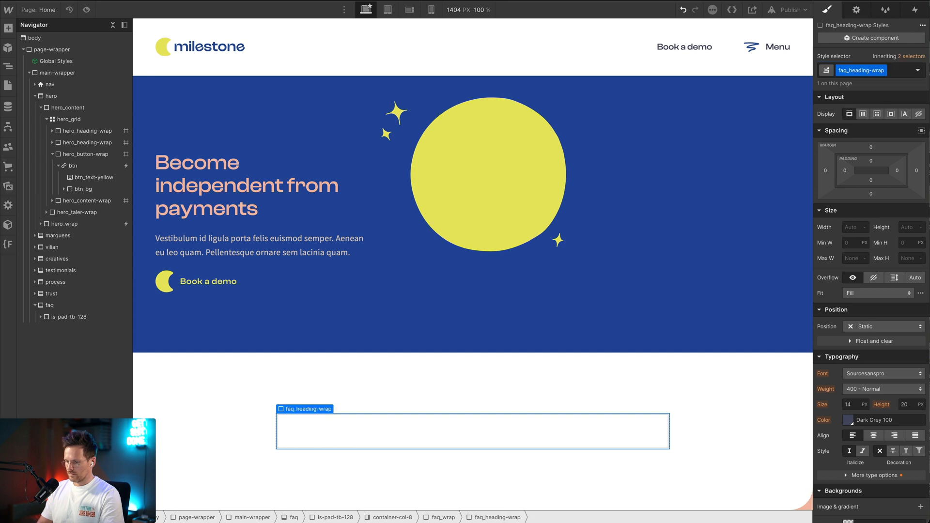
# Add a heading inside faq_heading-wrap, apply the existing class is-h2 and set its heading type to H2
pyautogui.press('super+k')
pyautogui.write('head')
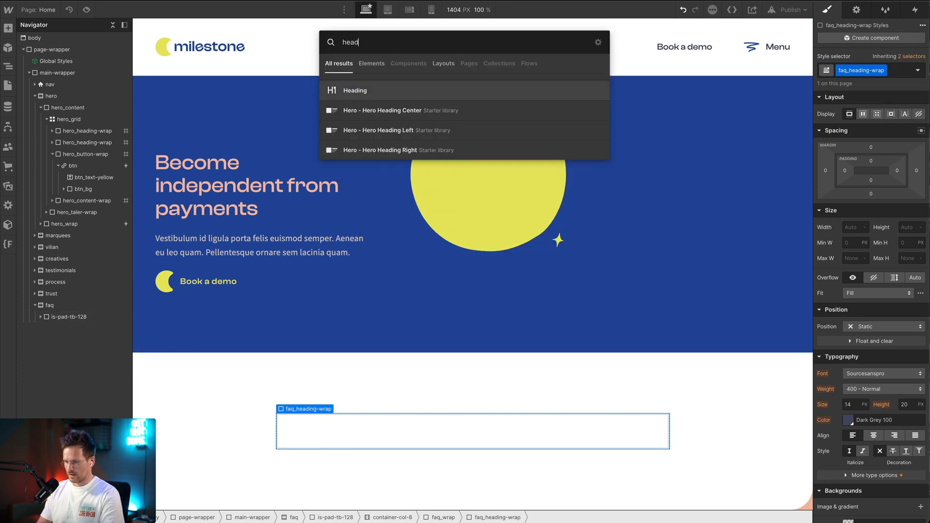
pyautogui.press('Return')
pyautogui.write('is-h2')
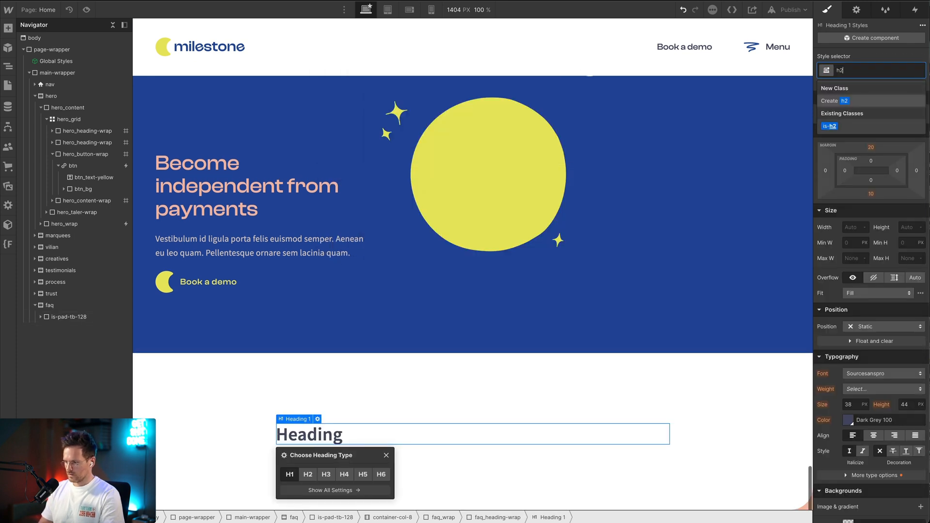
pyautogui.press('Return')
pyautogui.click(308, 479)
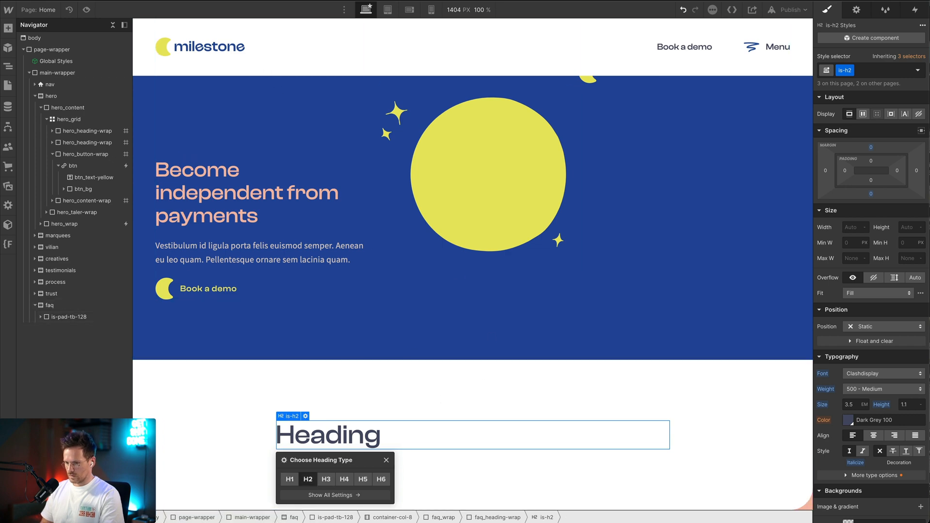
# Copy the text "Still not convinced?" from the Figma design and paste it into the H2 heading in Webflow
pyautogui.press('super+Tab')
pyautogui.doubleClick(466, 185)
pyautogui.press('super+a')
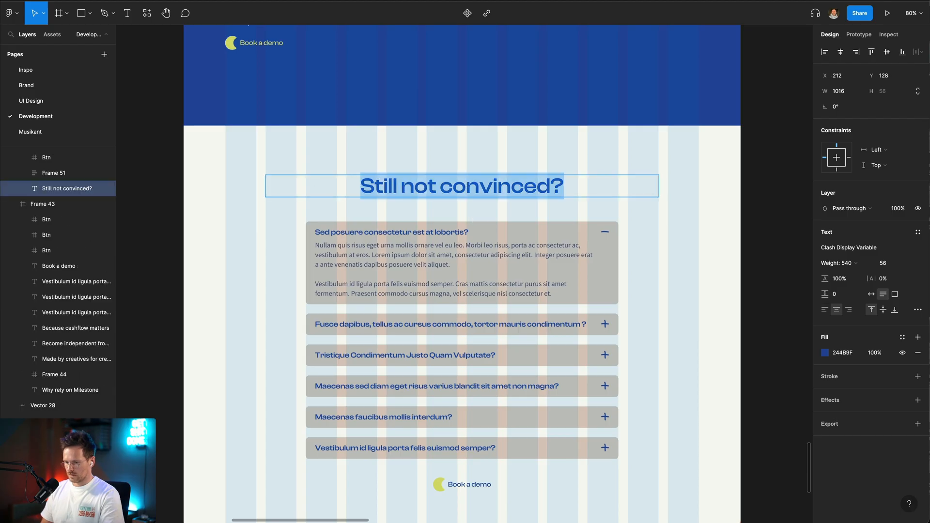
pyautogui.press('super+c')
pyautogui.press('super+Tab')
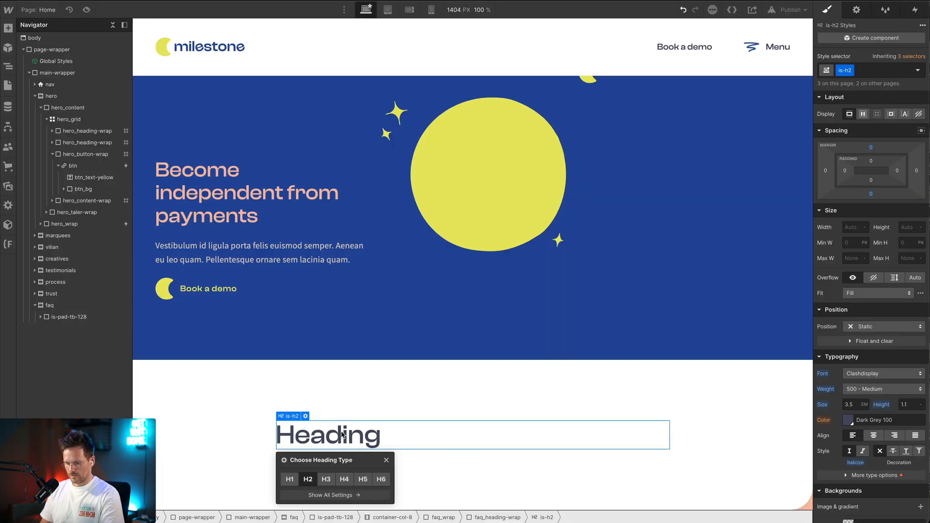
pyautogui.press('super+v')
# Set faq_heading-wrap to a horizontal flex layout with its content centred in both align and justify
pyautogui.click(92, 352)
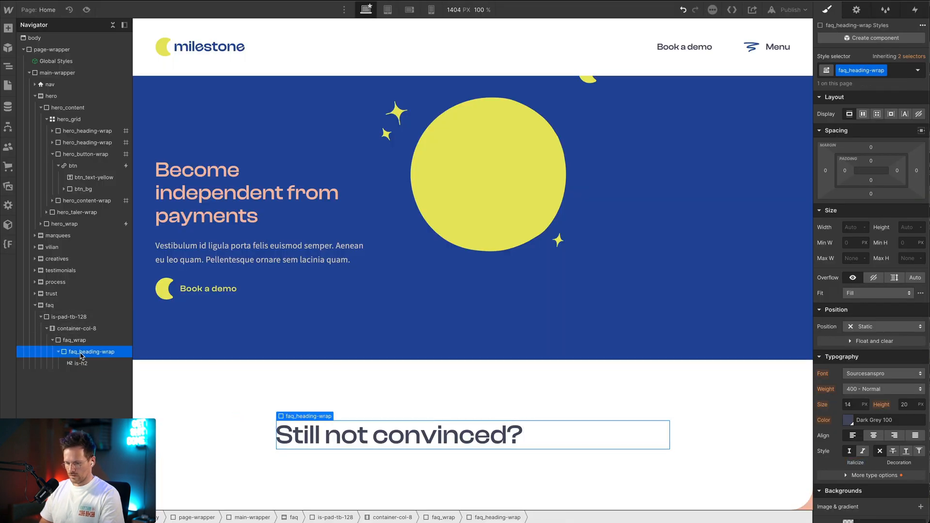
pyautogui.click(862, 115)
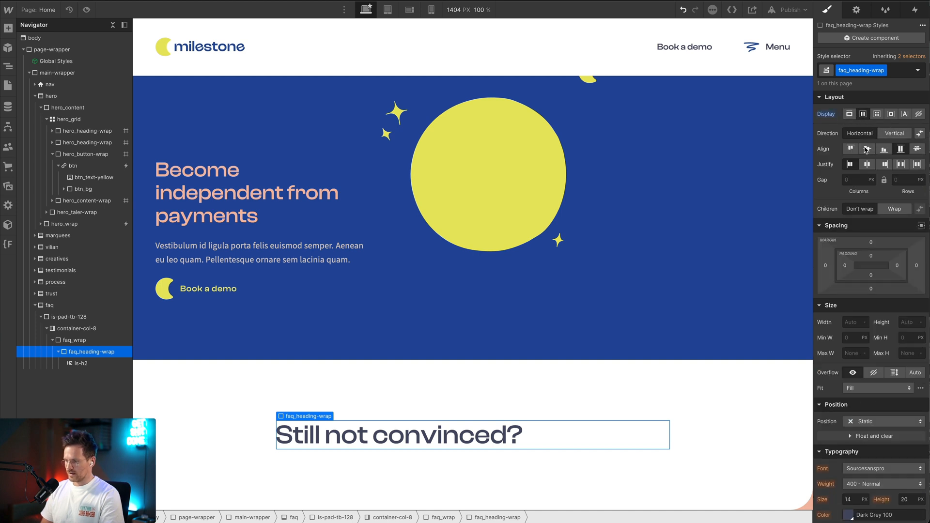
pyautogui.click(866, 149)
pyautogui.click(867, 165)
# Set the text colour of faq_heading-wrap to the Light Blue 100 swatch and select the heading inside it
pyautogui.scroll(-1, 868, 276)
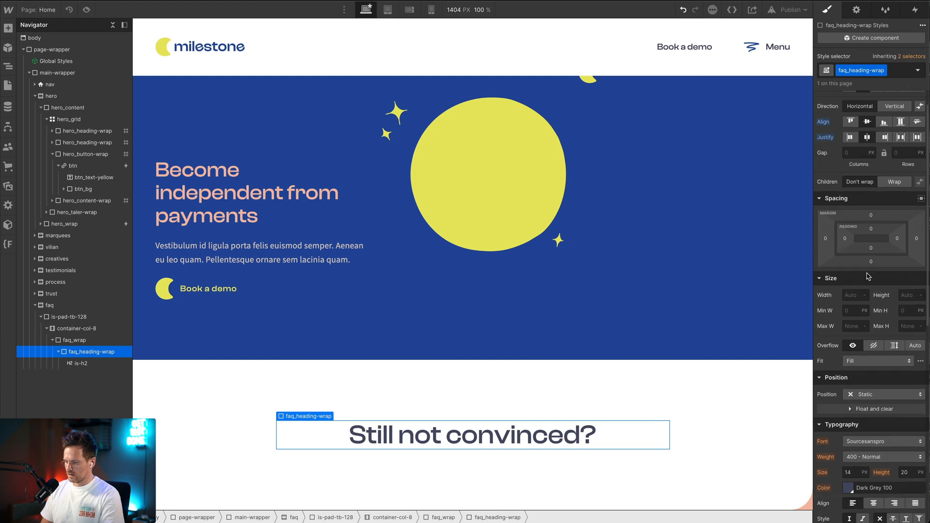
pyautogui.scroll(-4, 869, 276)
pyautogui.click(853, 378)
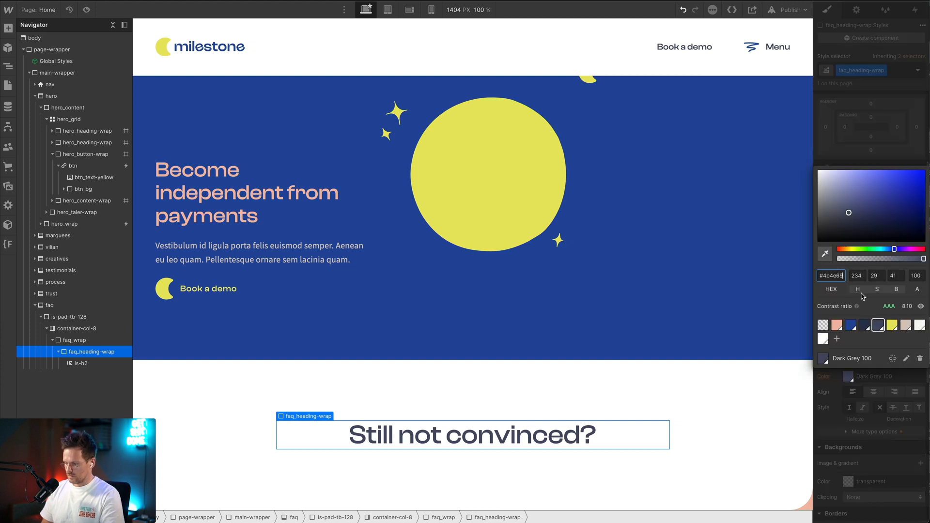
pyautogui.click(851, 325)
pyautogui.click(426, 438)
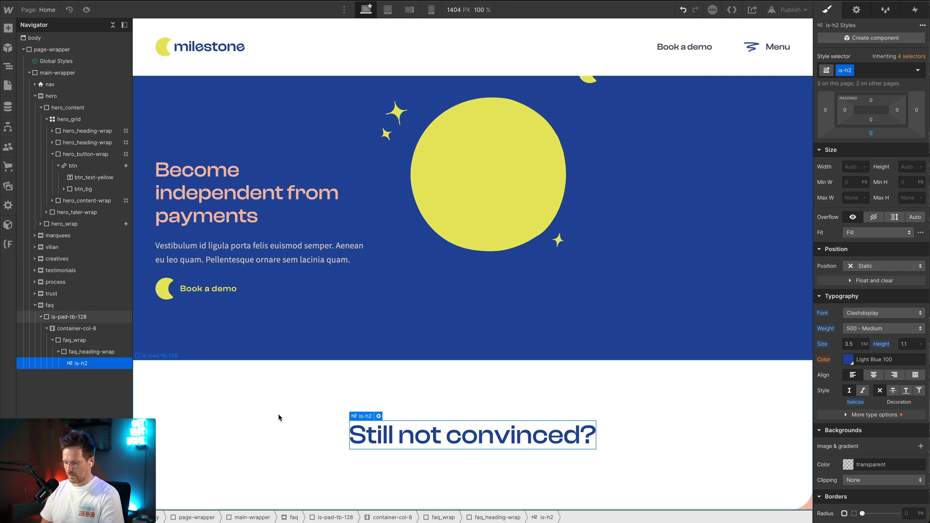
# Check the gap below the heading in Figma and, back in Webflow, add a div block inside faq_wrap with the existing class is-margin-b-64
pyautogui.press('Return')
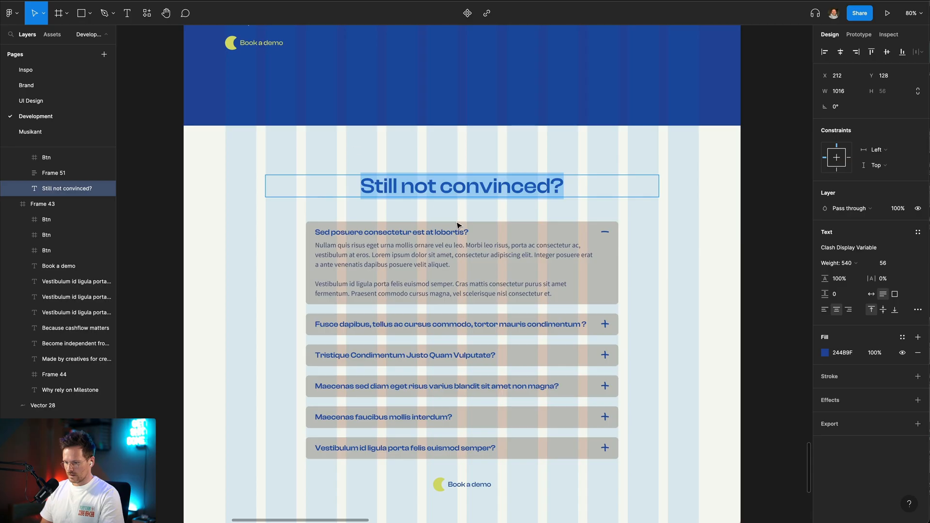
pyautogui.press('Escape')
pyautogui.press('alt')
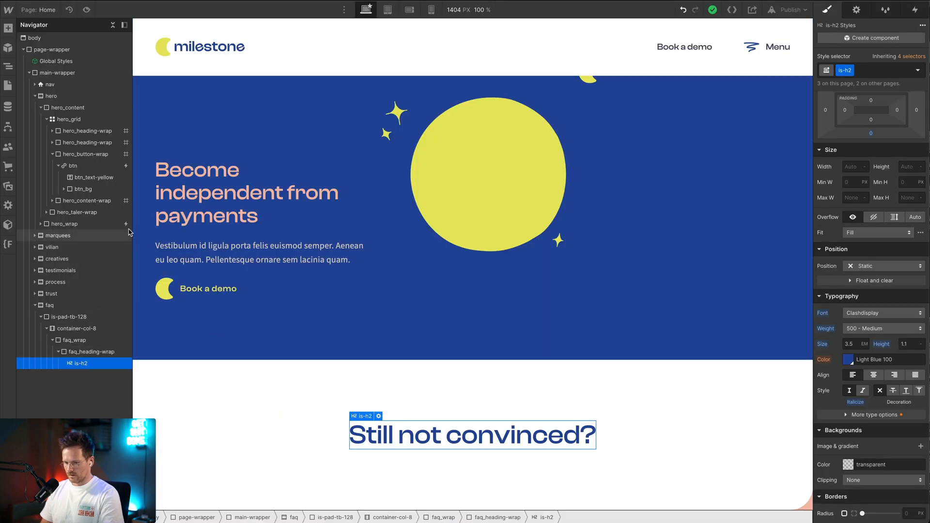
pyautogui.click(75, 340)
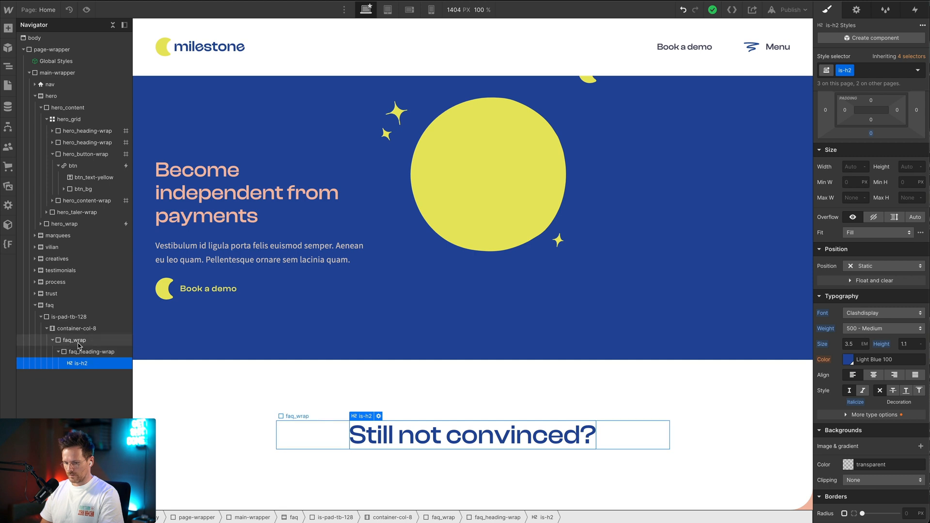
pyautogui.hotkey('ctrl', 'k')
pyautogui.write('div')
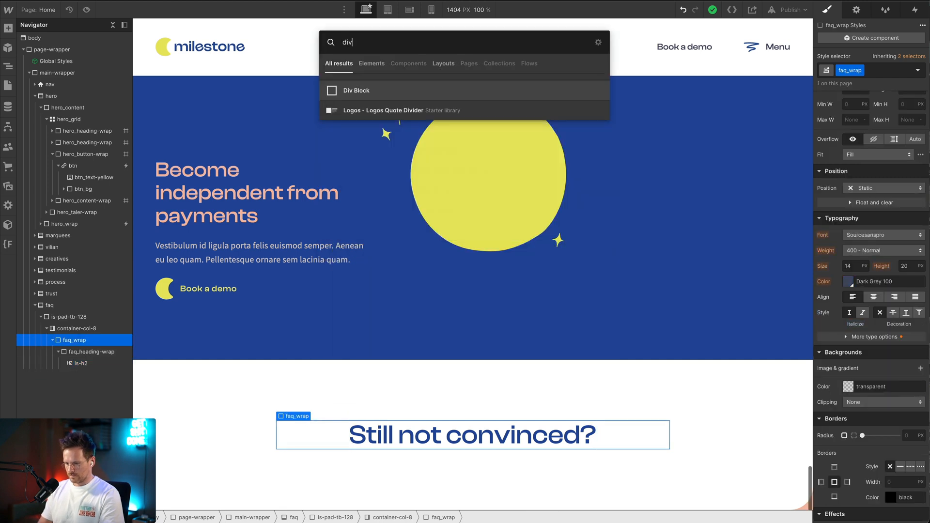
pyautogui.press('Return')
pyautogui.write('mar')
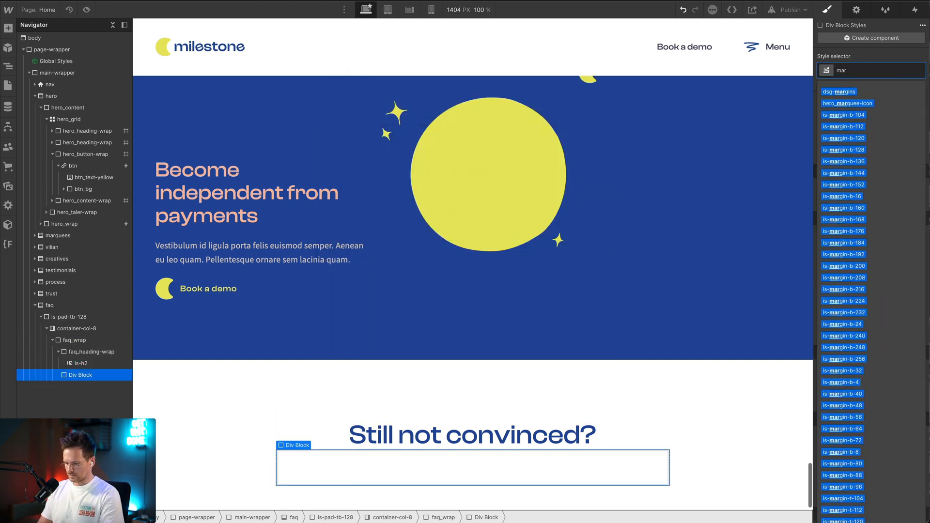
pyautogui.press('BackSpace')
pyautogui.press('BackSpace')
pyautogui.write('b')
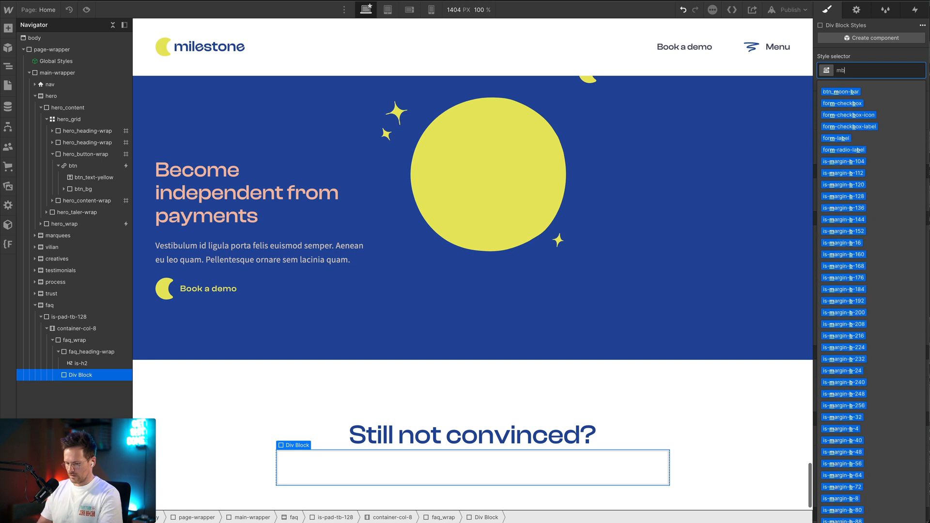
pyautogui.write('-64')
pyautogui.press('Down')
pyautogui.press('Return')
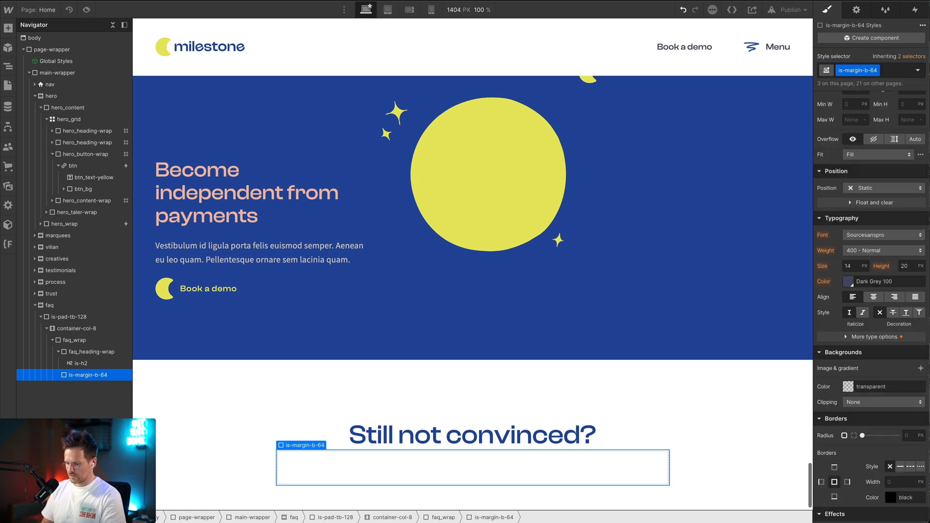
# Add another div block inside faq_wrap, after the spacer, and give it the new class faq_list
pyautogui.scroll(-1, 280, 422)
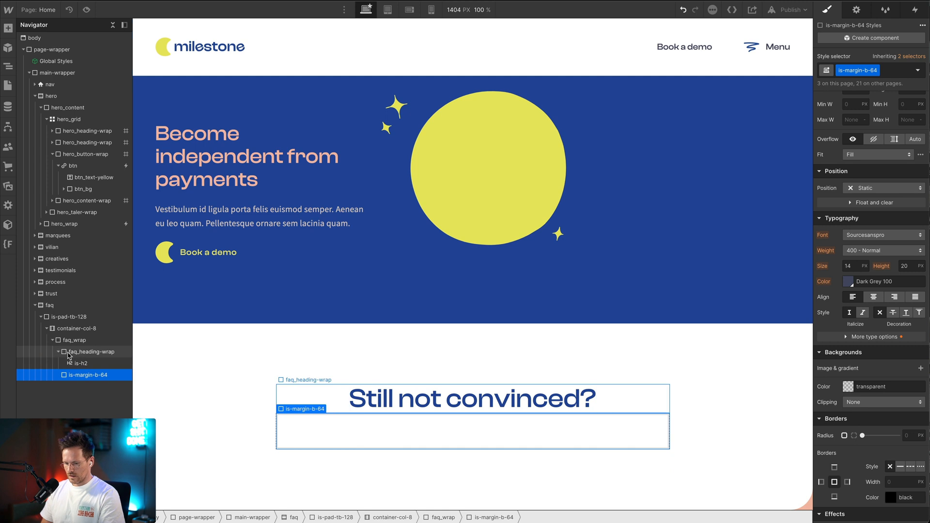
pyautogui.press('Up')
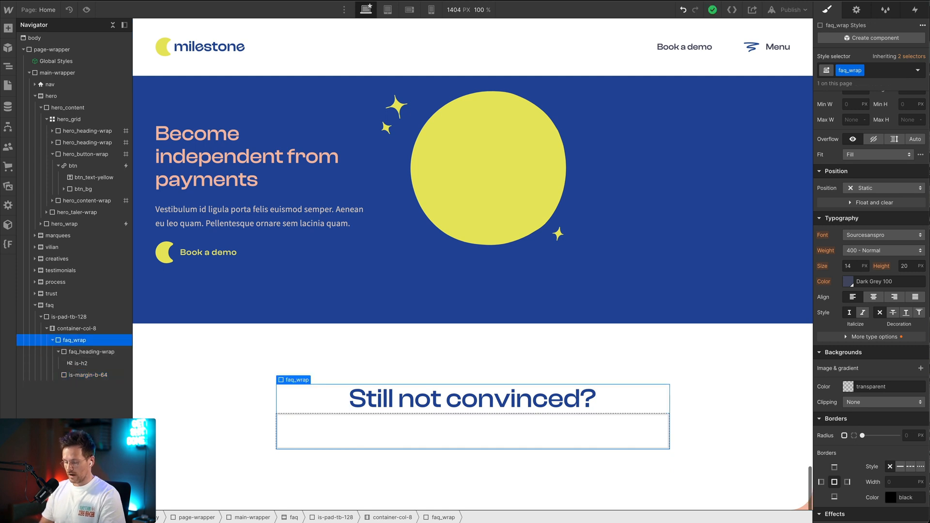
pyautogui.hotkey('ctrl', 'e')
pyautogui.write('div')
pyautogui.press('Return')
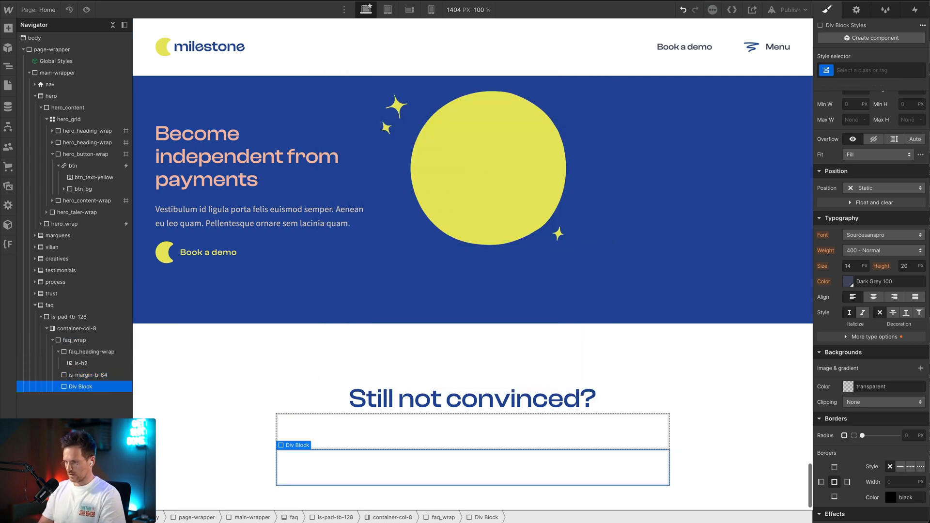
pyautogui.hotkey('ctrl', 'Return')
pyautogui.write('faw')
pyautogui.press('BackSpace')
pyautogui.write('q_list')
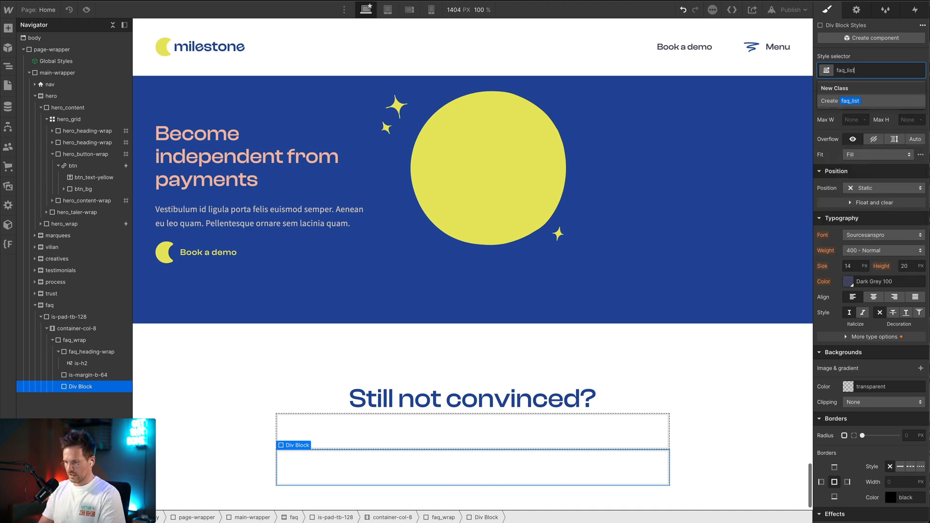
pyautogui.press('Return')
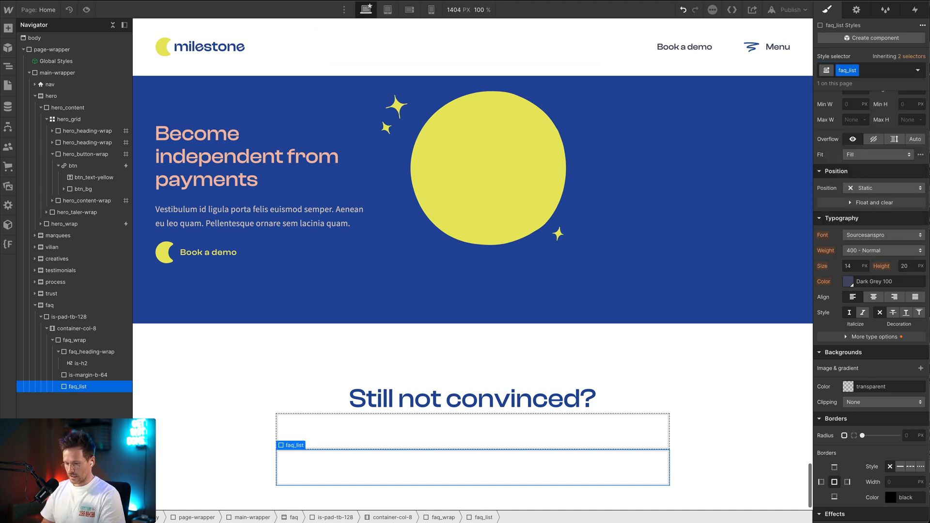
# Add a Dropdown element inside faq_list and give it the new class faq_item
pyautogui.hotkey('ctrl', 'k')
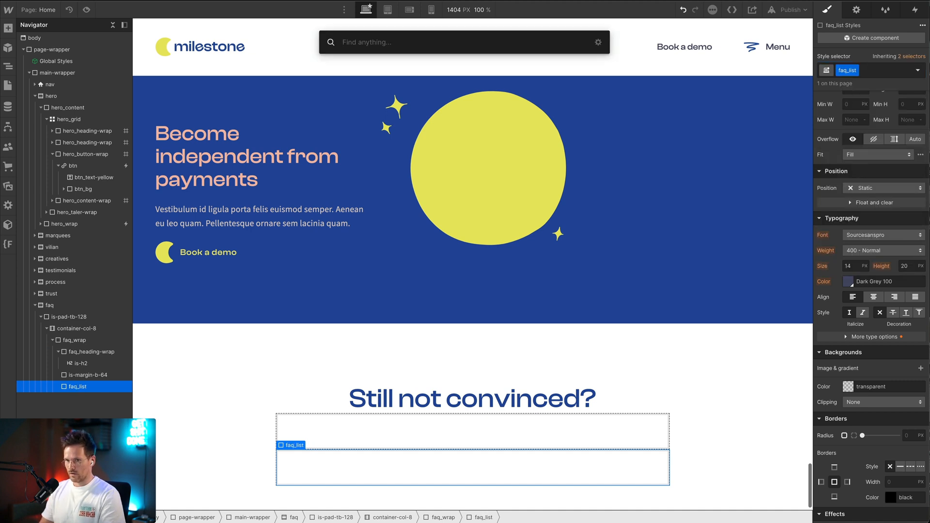
pyautogui.write('drop')
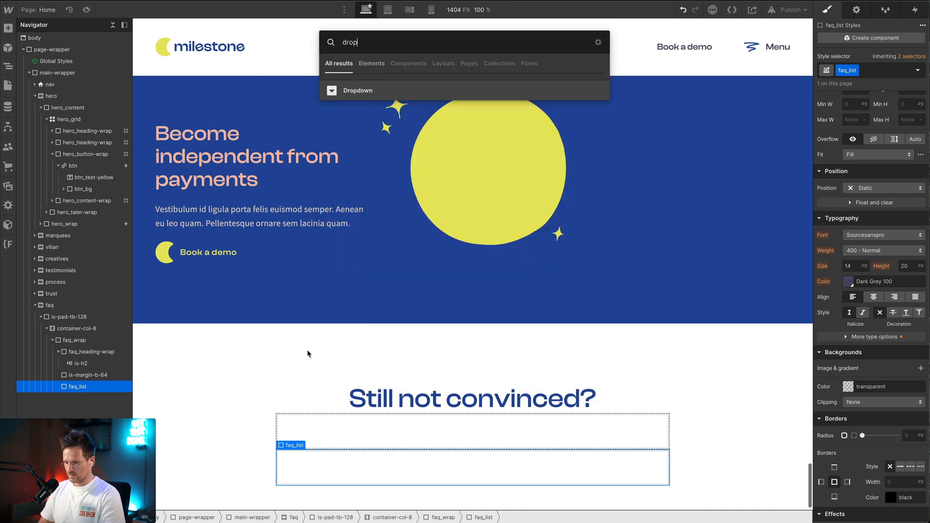
pyautogui.press('Return')
pyautogui.hotkey('ctrl', 'Return')
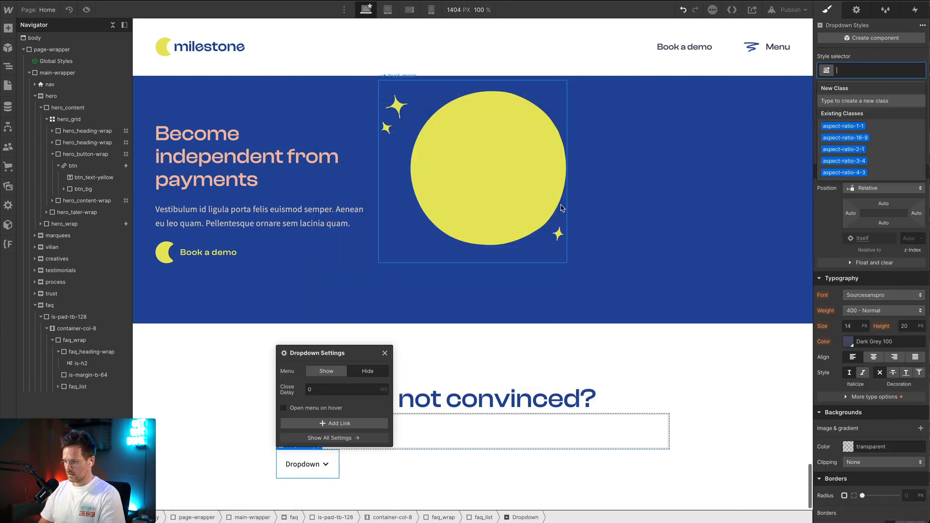
pyautogui.write('faq_it')
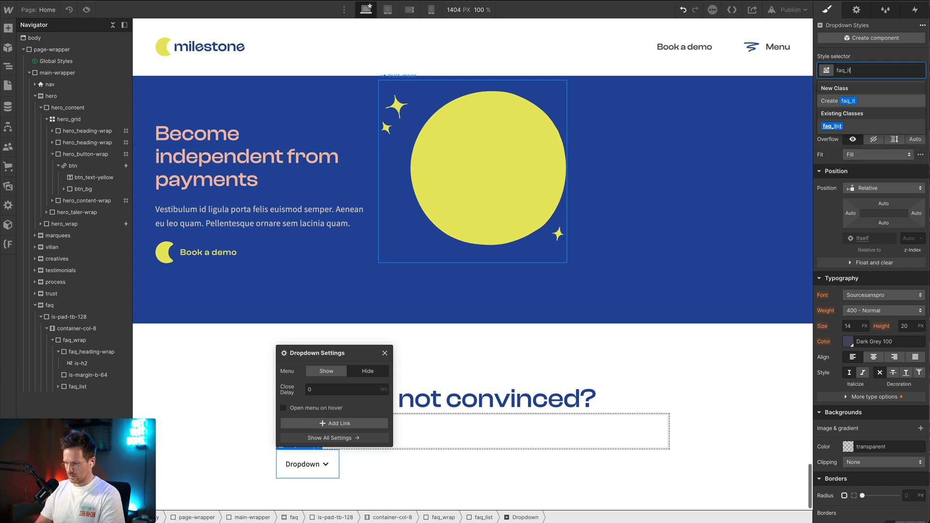
pyautogui.write('em')
pyautogui.press('Return')
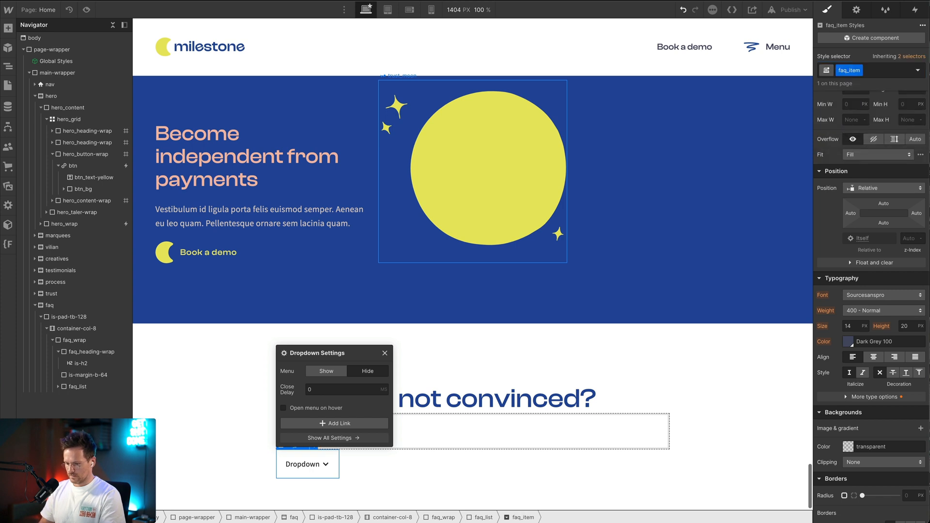
# Expand faq_list in the element tree, then set faq_item's width to 100% and its overflow to hidden
pyautogui.click(58, 386)
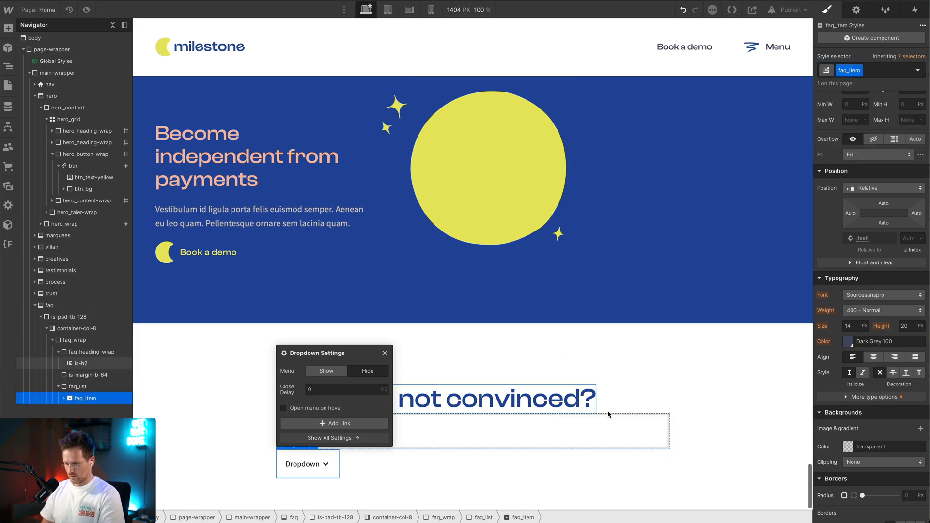
pyautogui.scroll(-1, 201, 384)
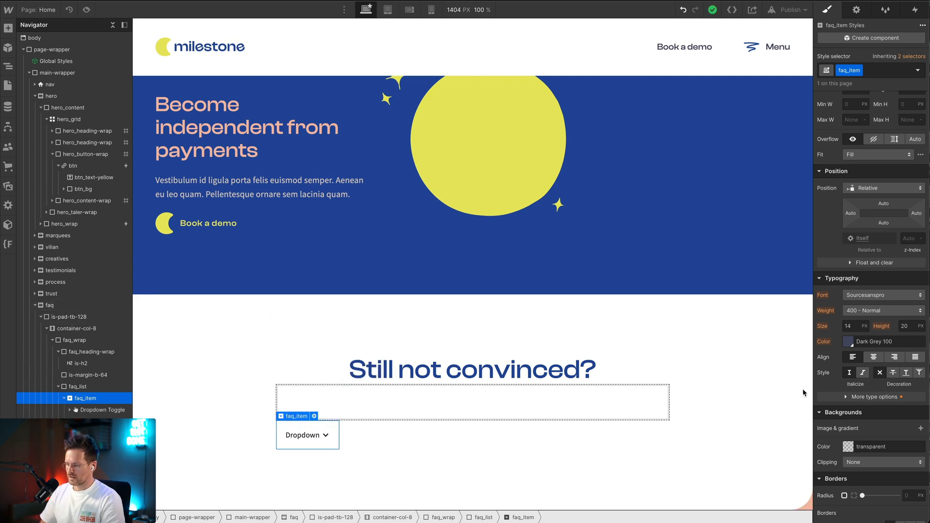
pyautogui.scroll(2, 862, 204)
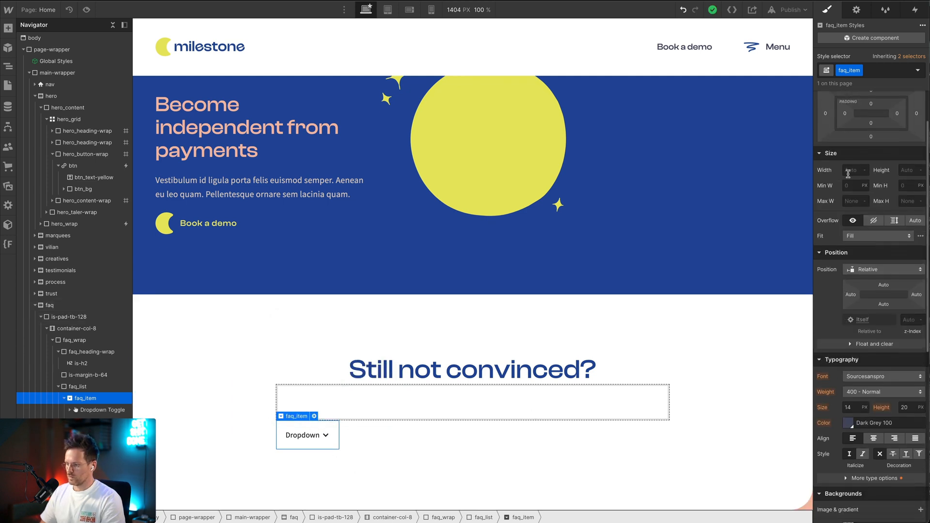
pyautogui.write('100')
pyautogui.press('Return')
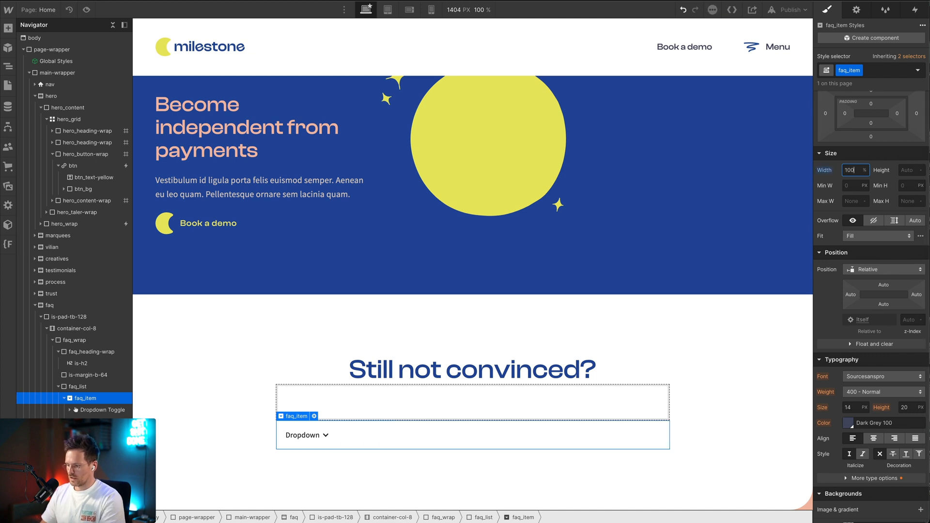
pyautogui.click(874, 220)
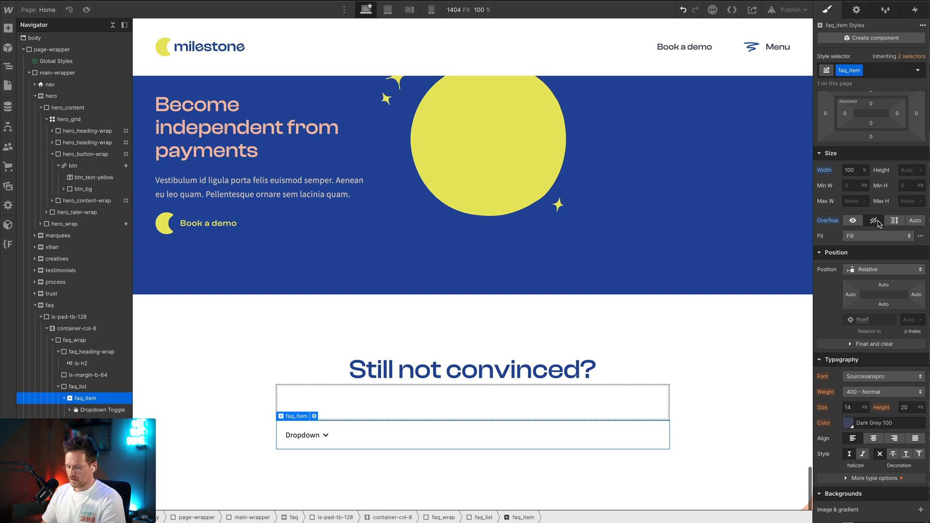
# Set the overflow of the Dropdown Toggle inside faq_item to hidden and rename its class to faq_header
pyautogui.click(88, 411)
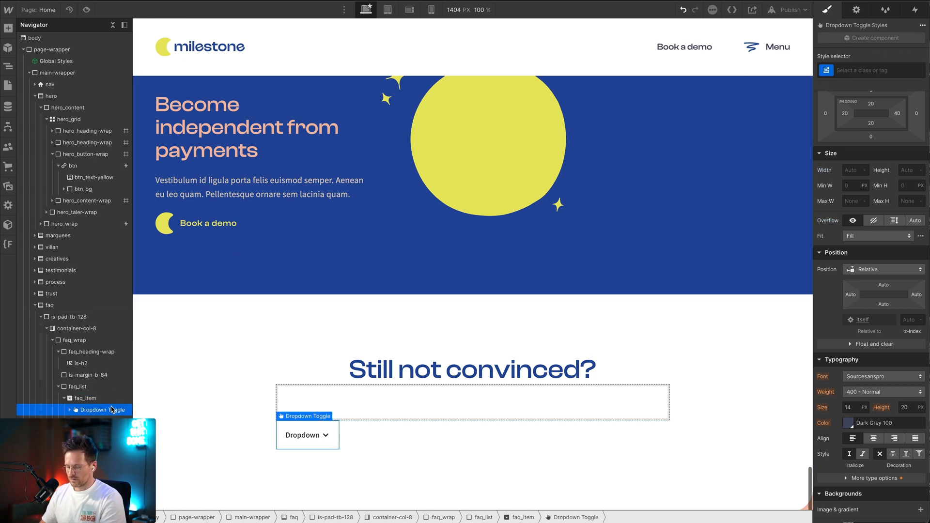
pyautogui.hotkey('ctrl', 'Return')
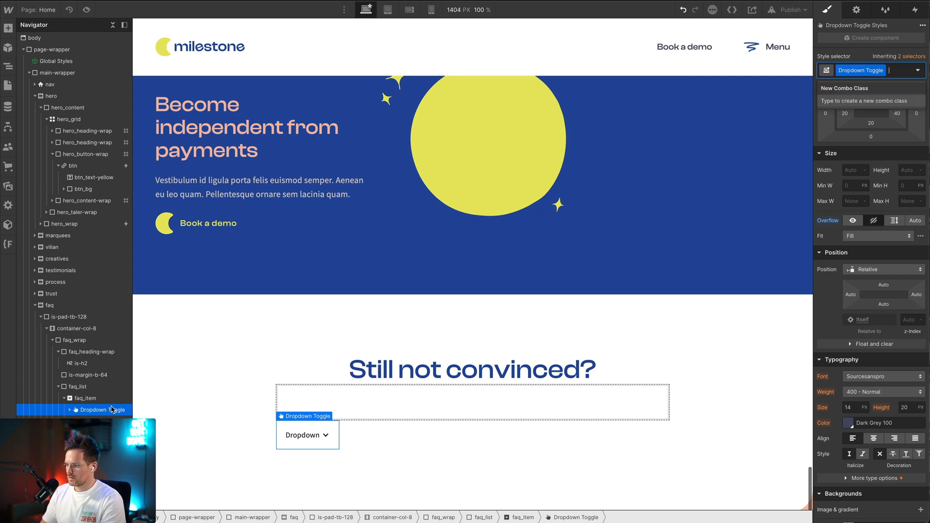
pyautogui.press('Escape')
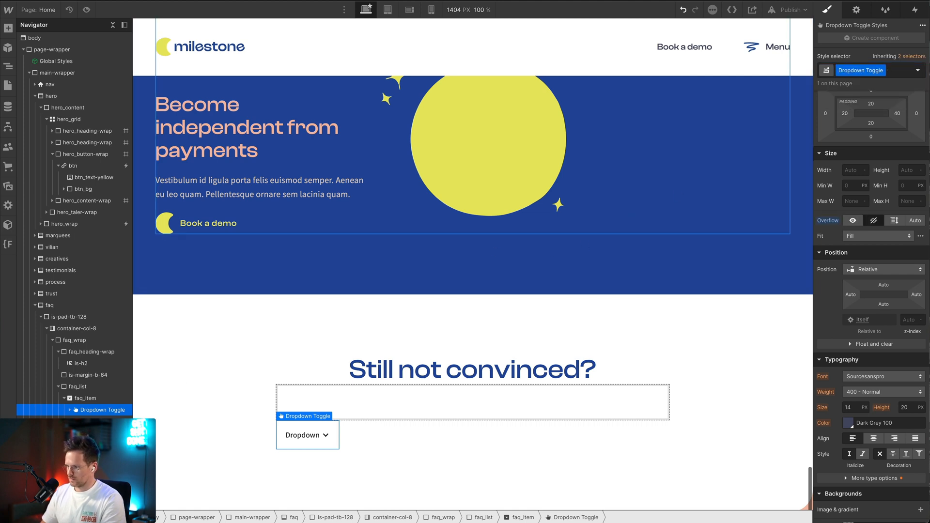
pyautogui.write('faw')
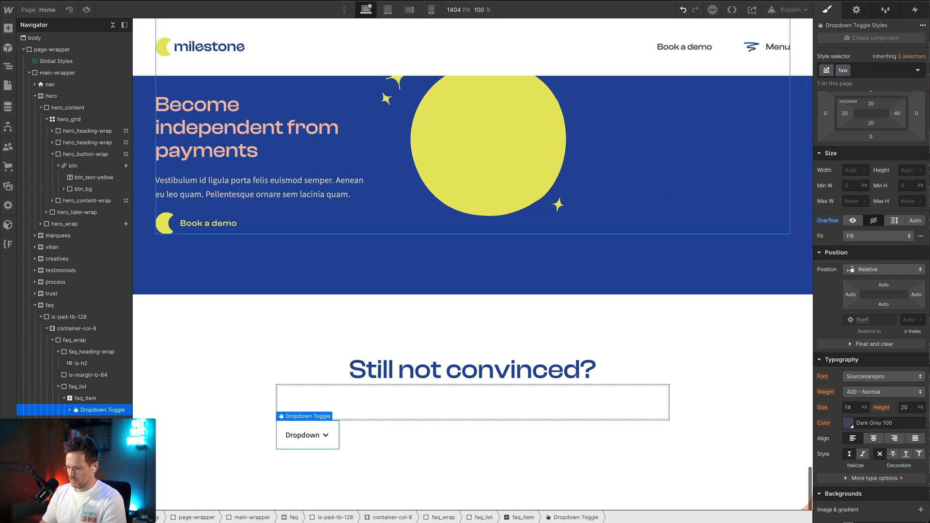
pyautogui.press('BackSpace')
pyautogui.write('q_head')
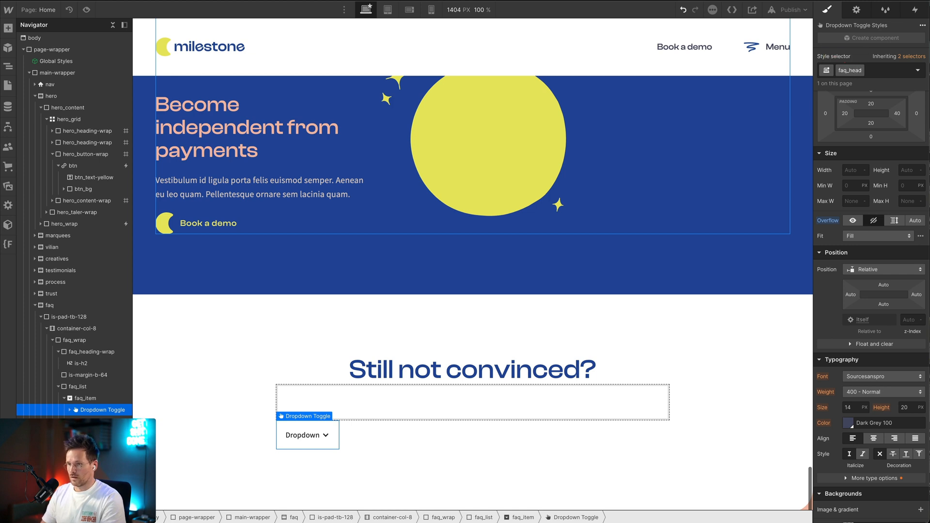
pyautogui.write('er')
pyautogui.press('Return')
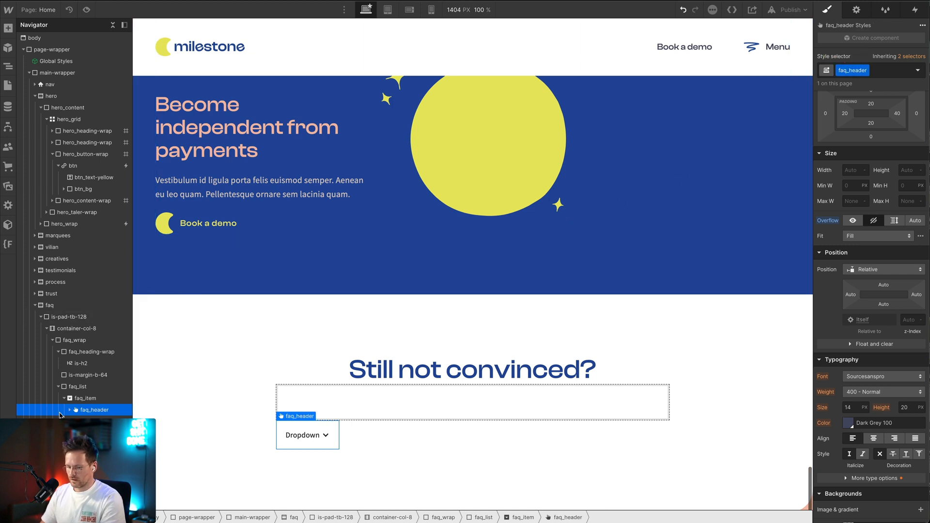
# Delete the arrow icon inside faq_header and give the remaining text block the new class faq_text
pyautogui.click(81, 421)
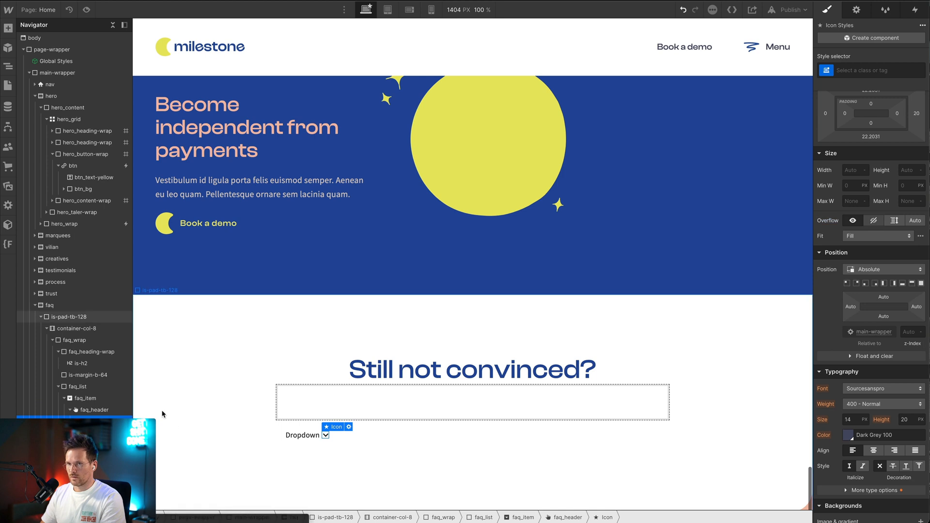
pyautogui.press('Delete')
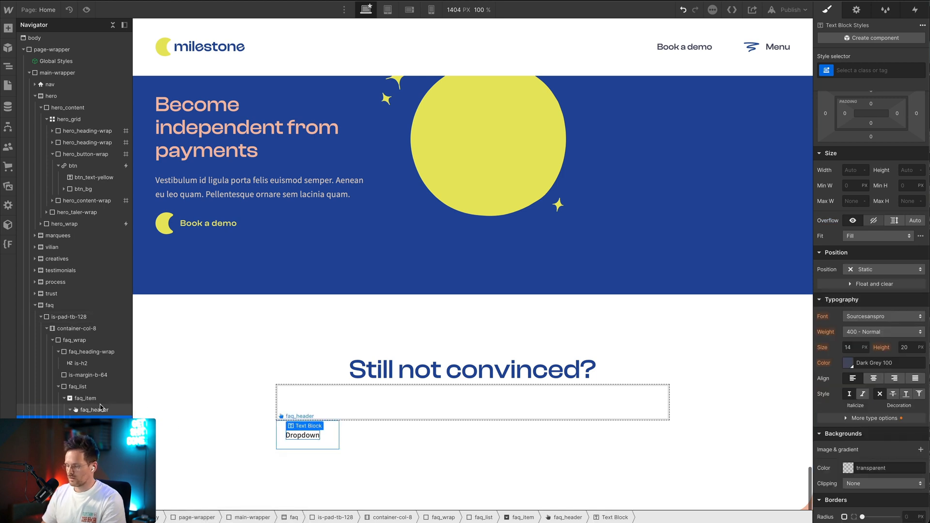
pyautogui.hotkey('ctrl', 'Return')
pyautogui.write('faq_te')
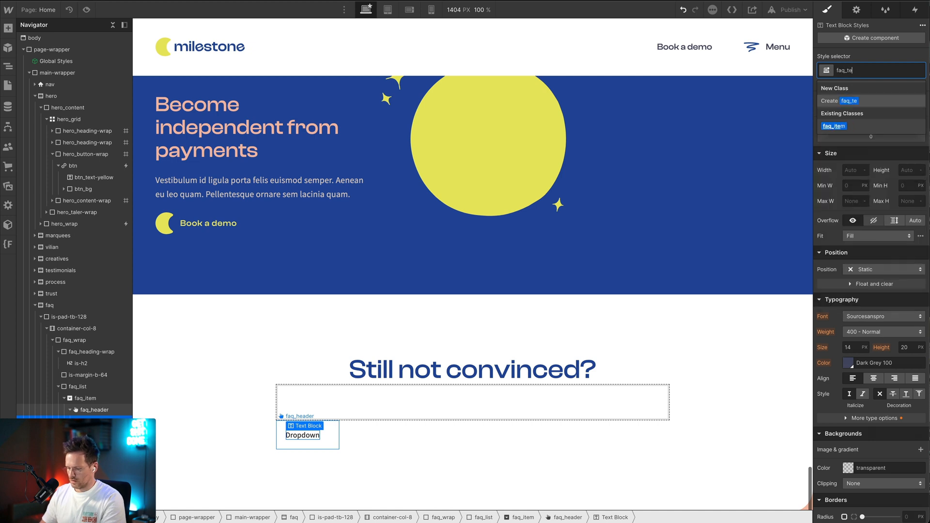
pyautogui.write('xt')
pyautogui.press('Return')
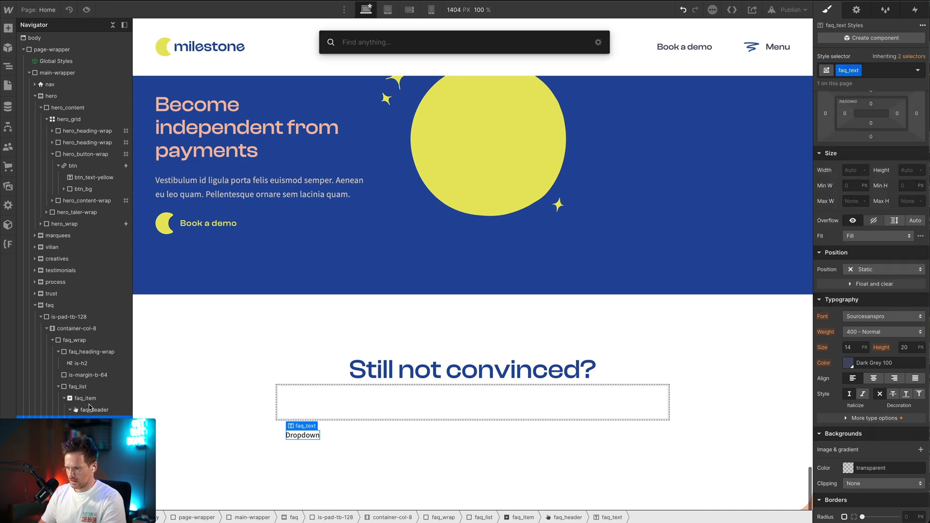
# Add an Image element after faq_text in faq_header, give it the new class faq_icon and use cross.svg as its image
pyautogui.write('ima')
pyautogui.press('Return')
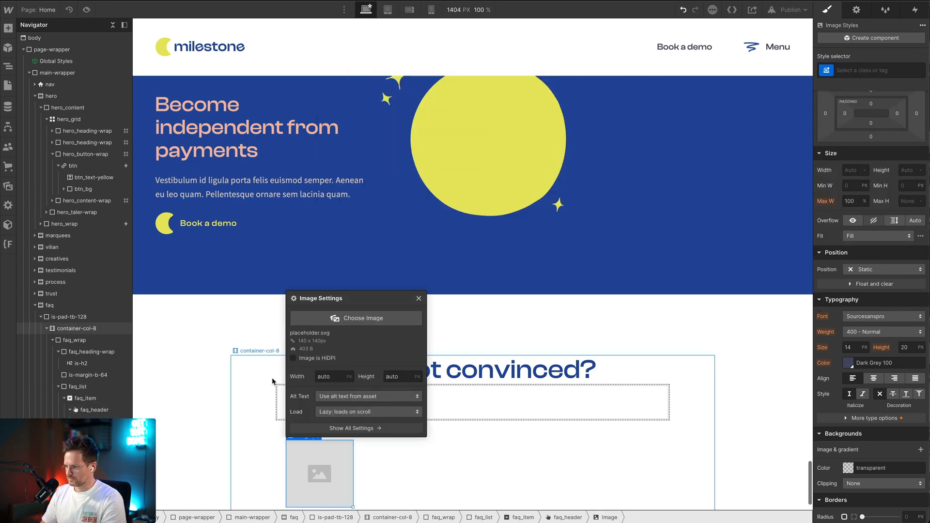
pyautogui.hotkey('ctrl', 'Return')
pyautogui.write('fa')
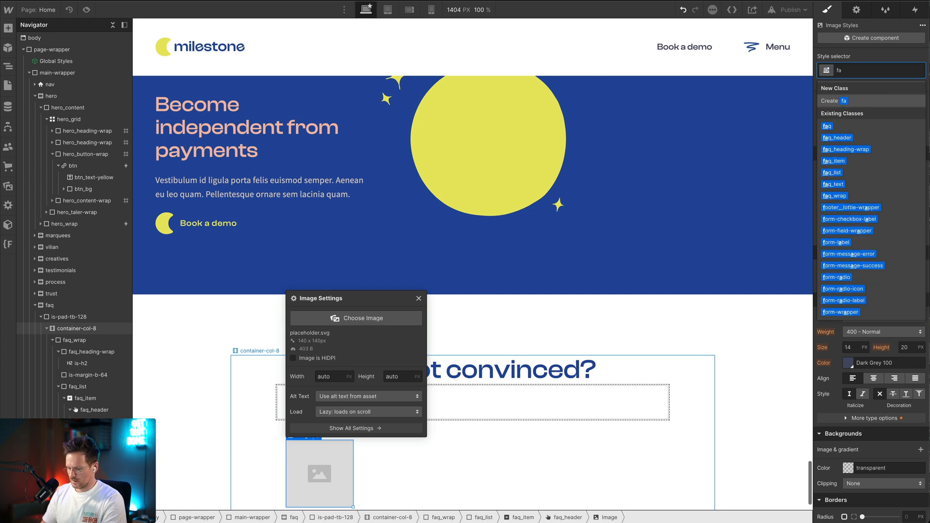
pyautogui.write('q_')
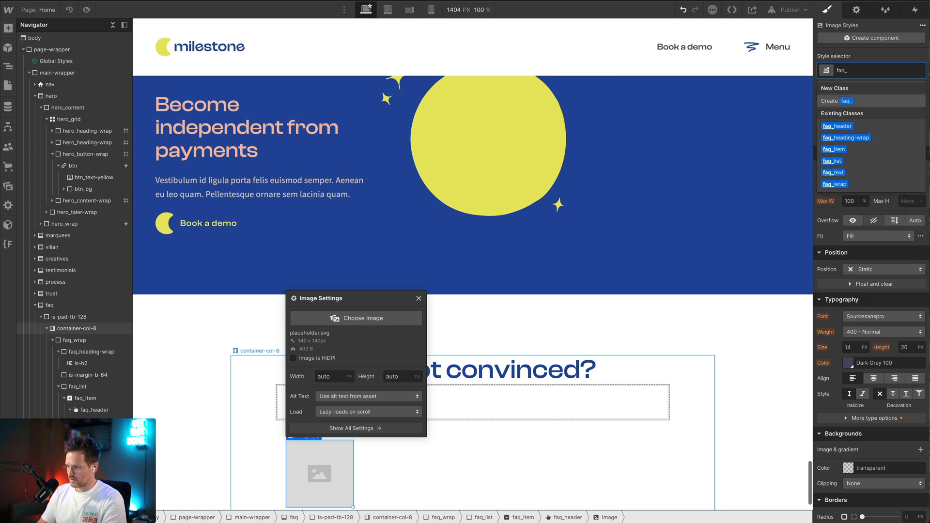
pyautogui.write('icon')
pyautogui.press('Return')
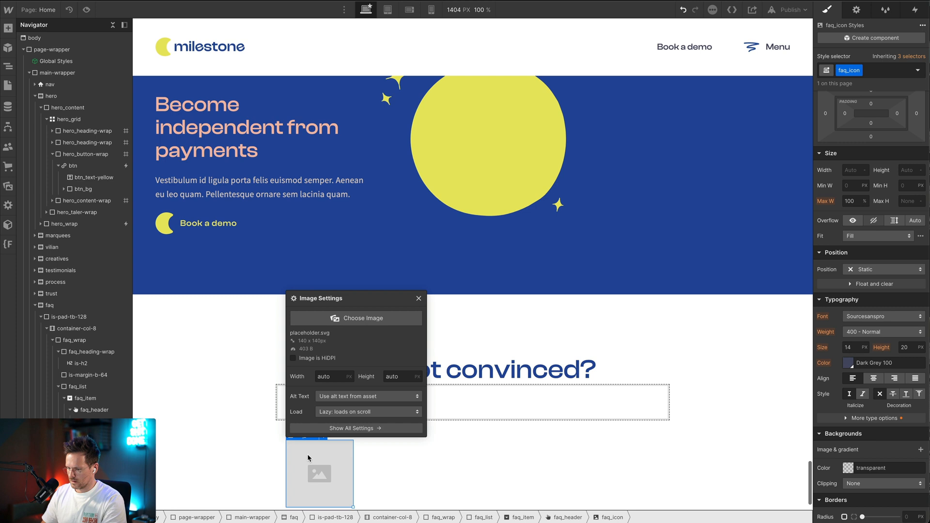
pyautogui.click(363, 317)
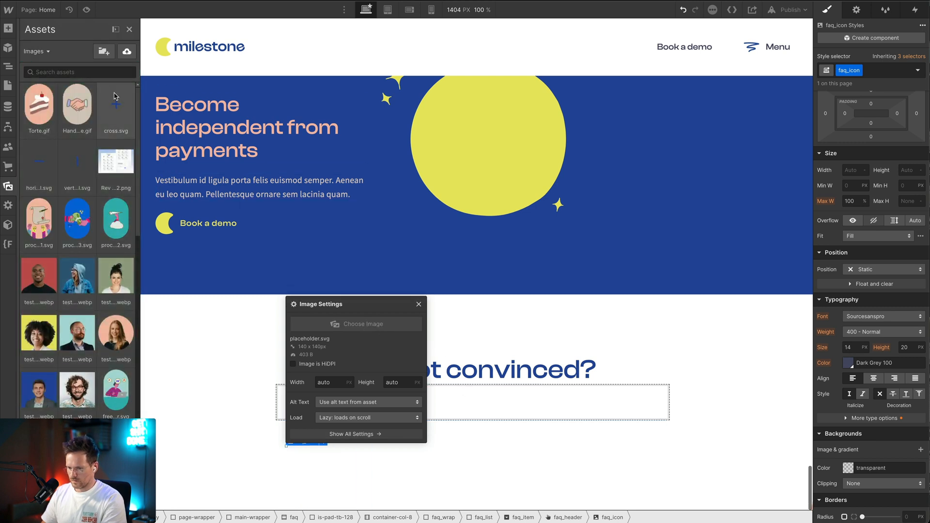
pyautogui.click(121, 118)
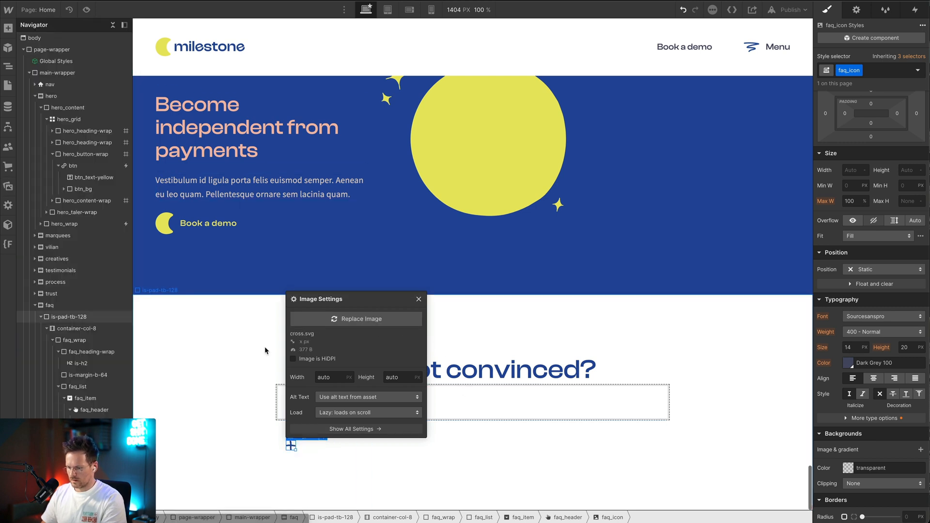
# Set faq_header's width to 100% and its layout to horizontal flex with space-between justification
pyautogui.click(91, 412)
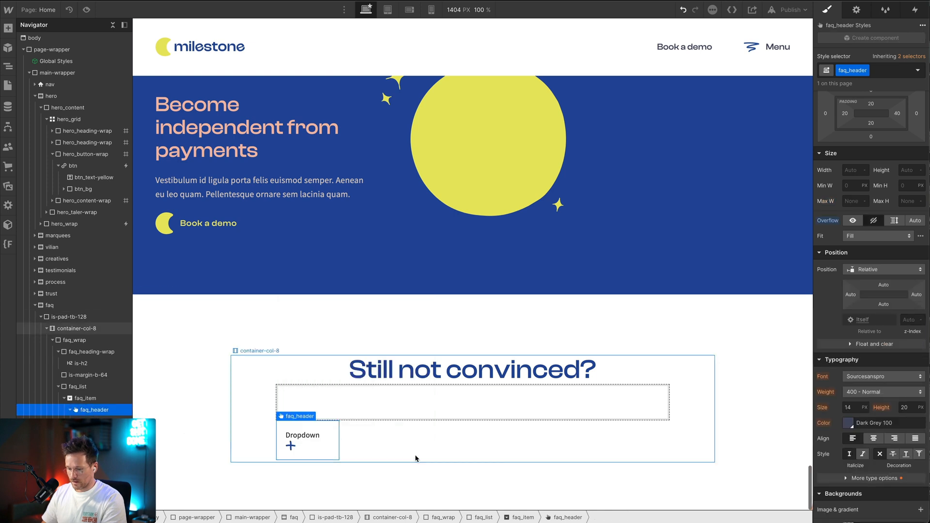
pyautogui.click(94, 398)
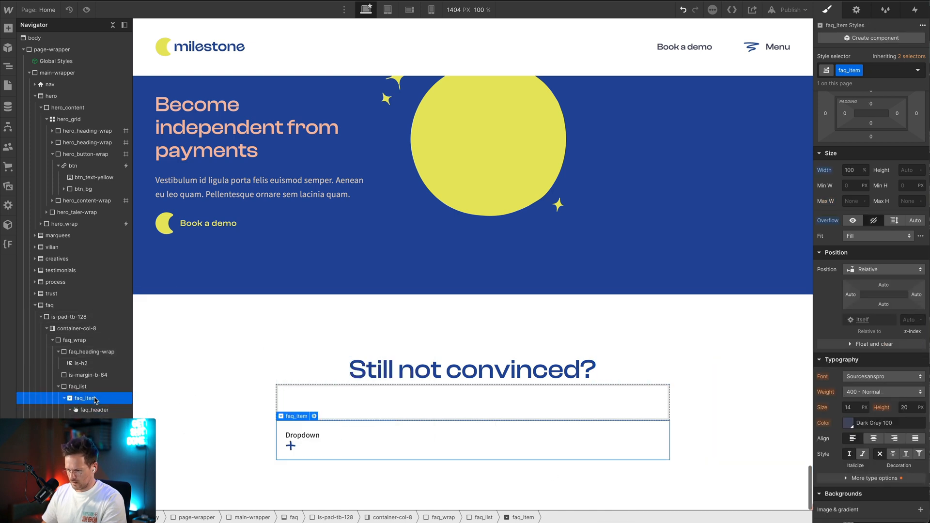
pyautogui.click(94, 409)
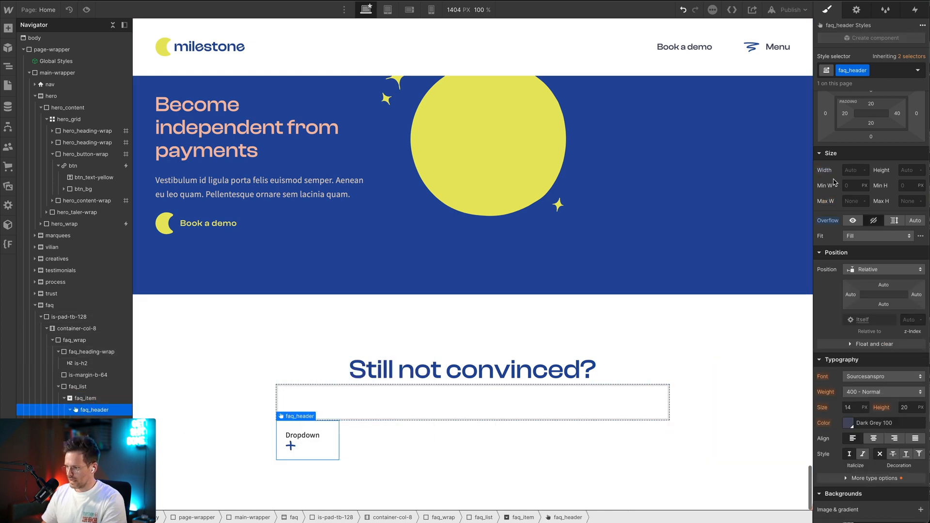
pyautogui.click(849, 170)
pyautogui.write('100%')
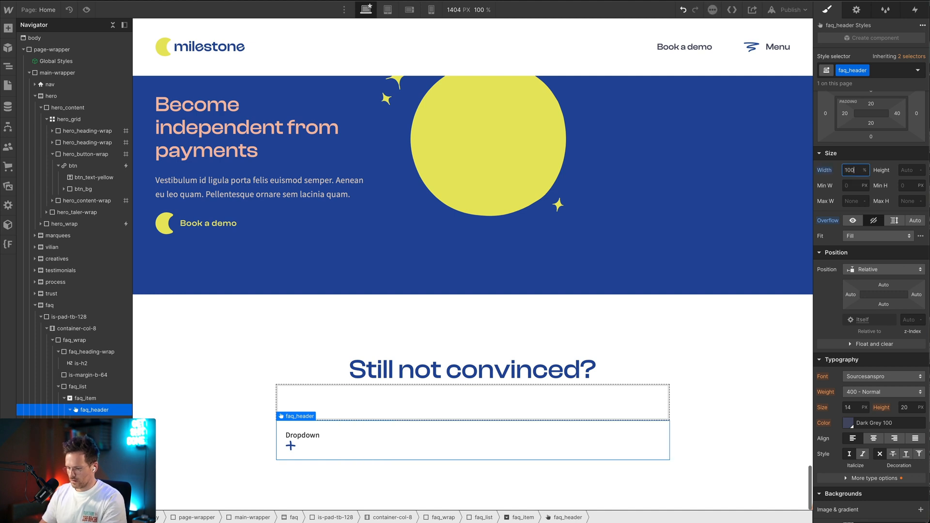
pyautogui.scroll(3, 865, 184)
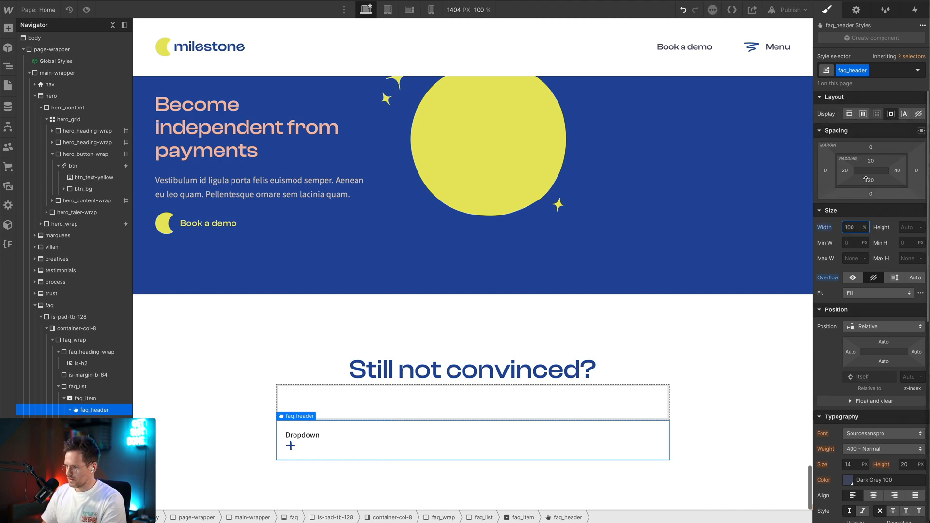
pyautogui.click(863, 114)
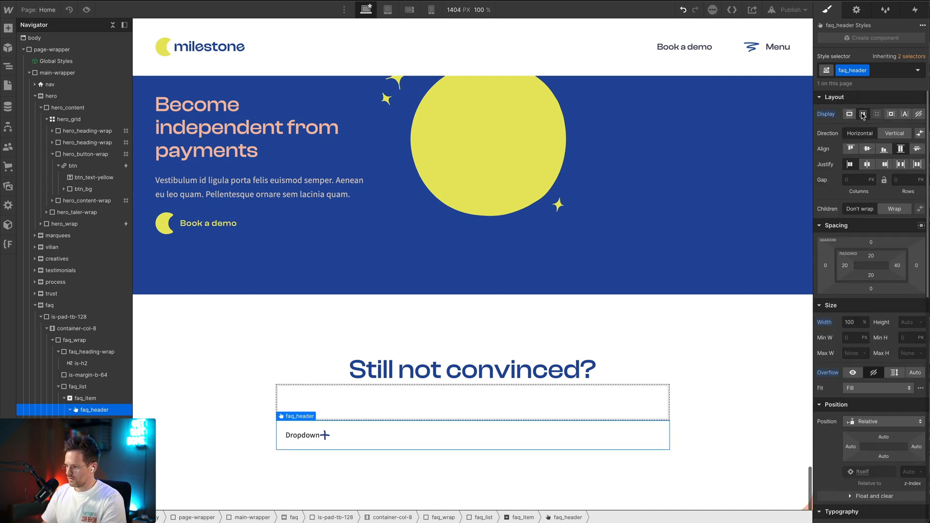
pyautogui.click(900, 165)
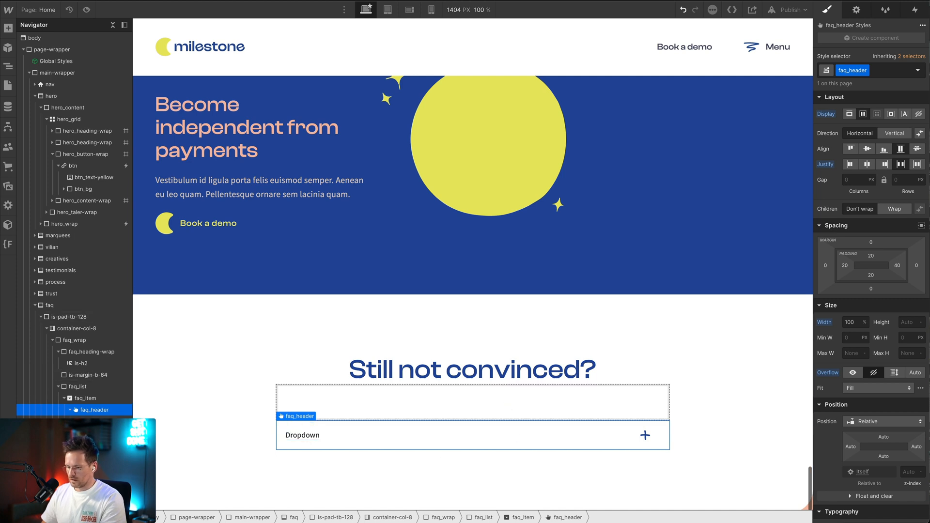
# Give the Dropdown List inside faq_item the new class faq_body
pyautogui.click(94, 445)
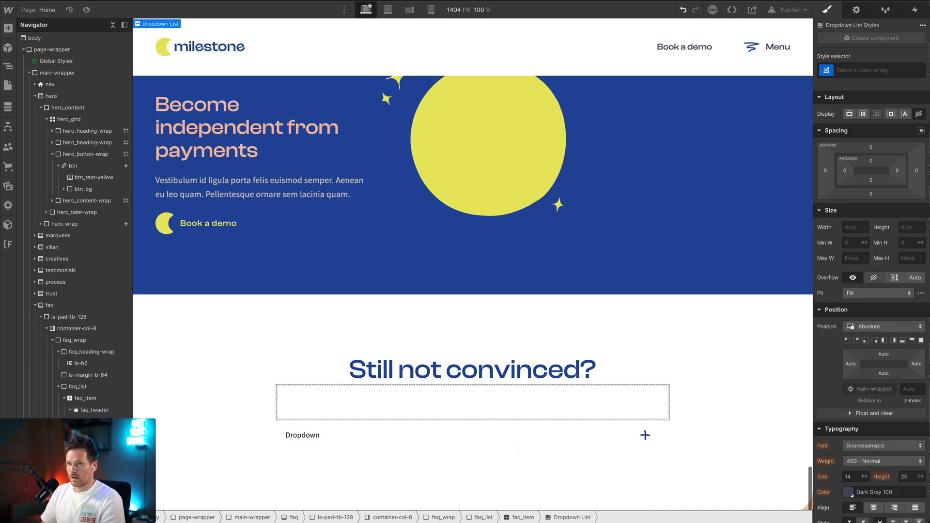
pyautogui.press('super+Return')
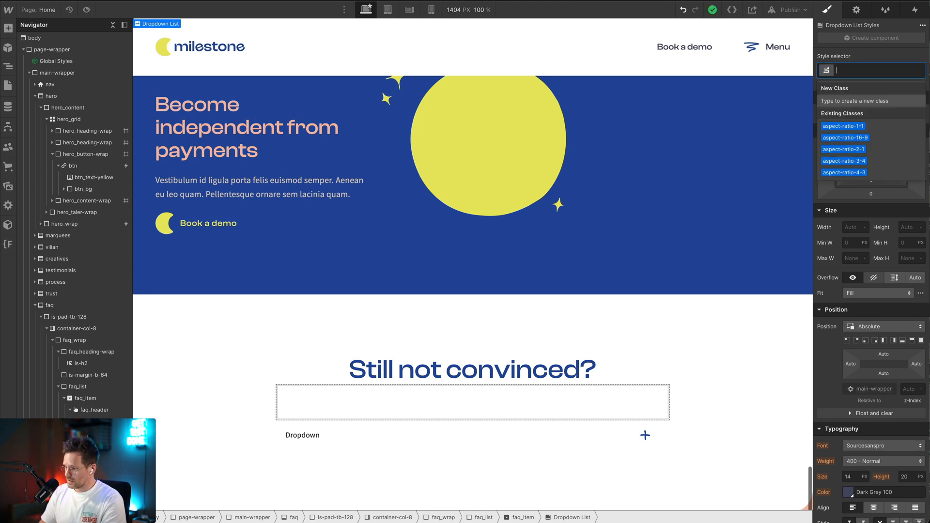
pyautogui.write('faq_')
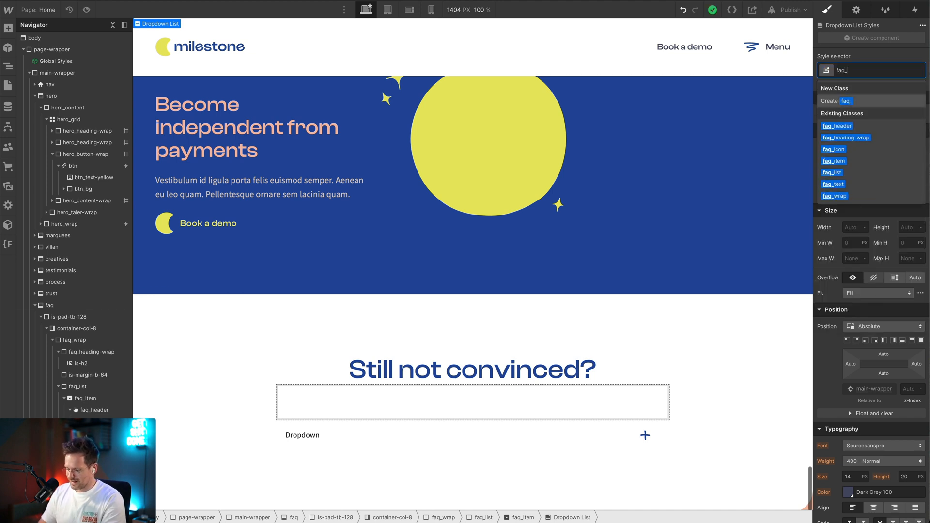
pyautogui.write('body')
pyautogui.press('Return')
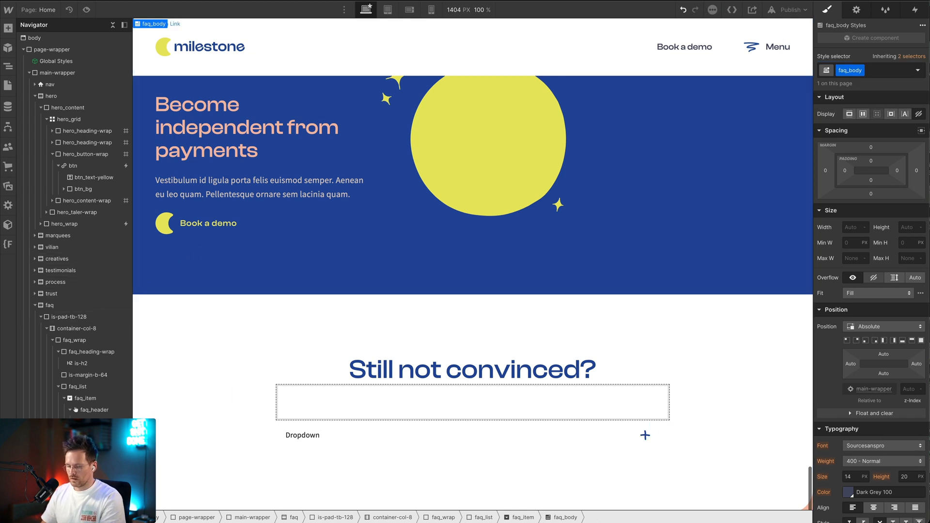
# Add a div block inside faq_body and give it the new class faq_body-wrap
pyautogui.press('Down')
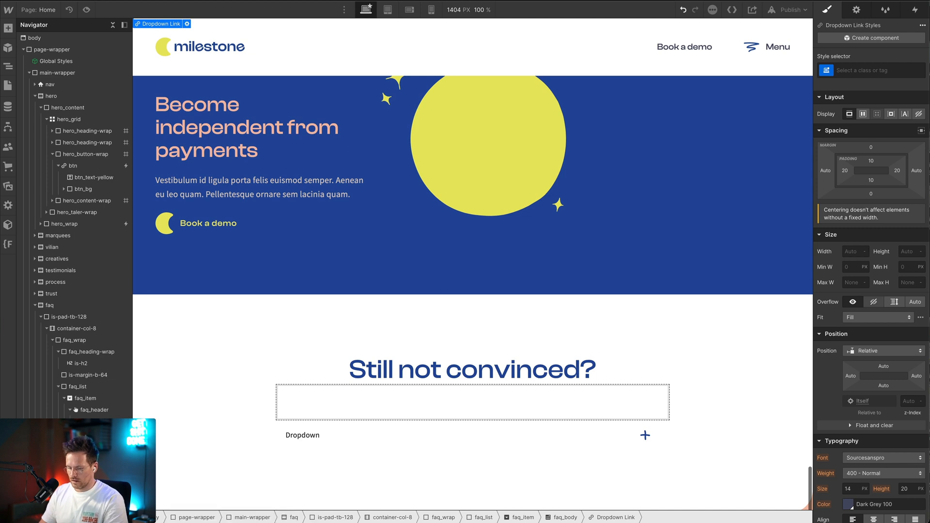
pyautogui.press('Up')
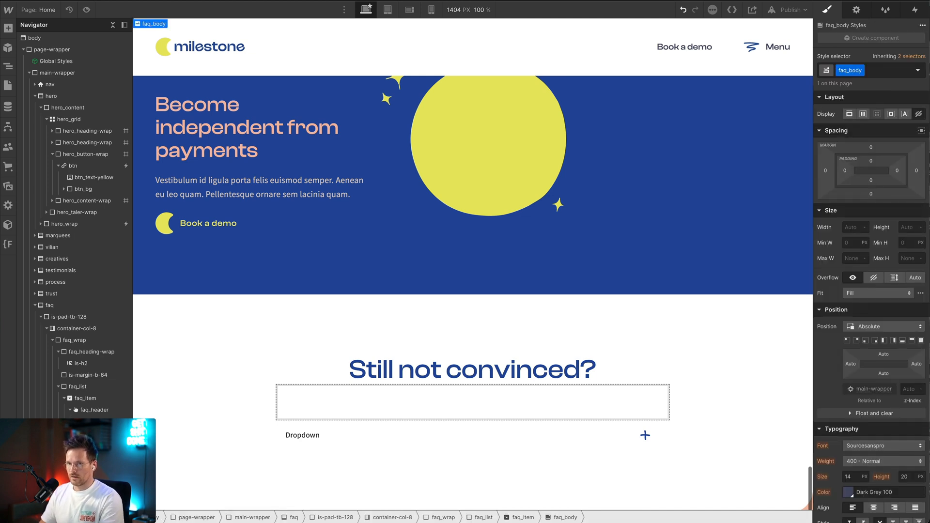
pyautogui.hotkey('ctrl', 'e')
pyautogui.write('d')
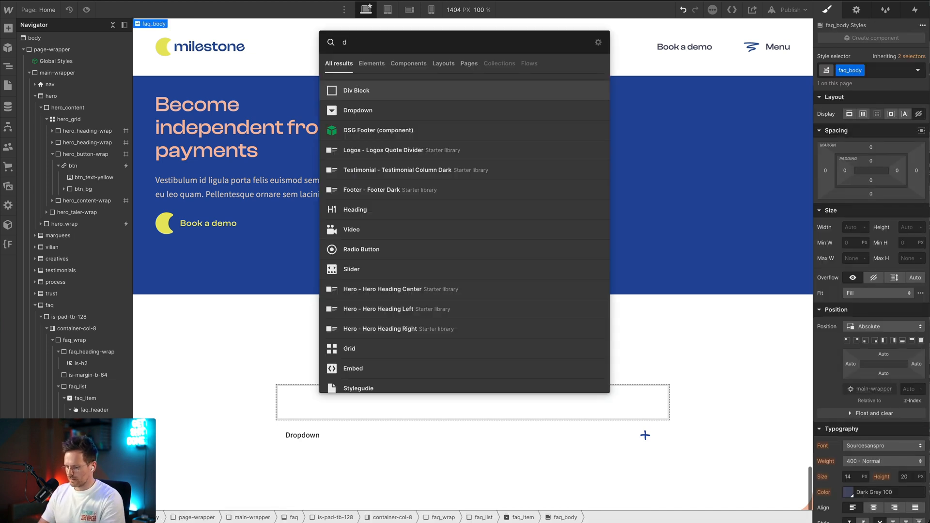
pyautogui.write('iv')
pyautogui.press('Return')
pyautogui.hotkey('ctrl', 'Return')
pyautogui.write('fa')
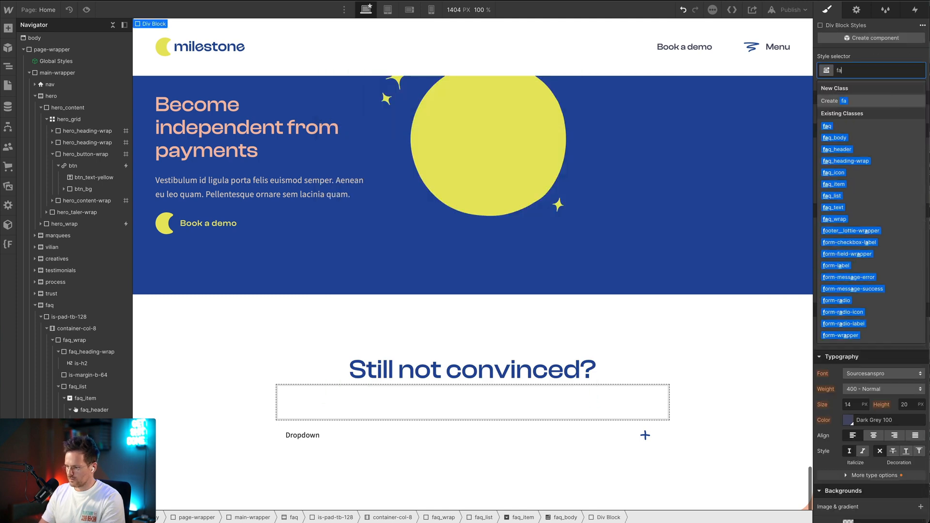
pyautogui.write('q_body-wrap')
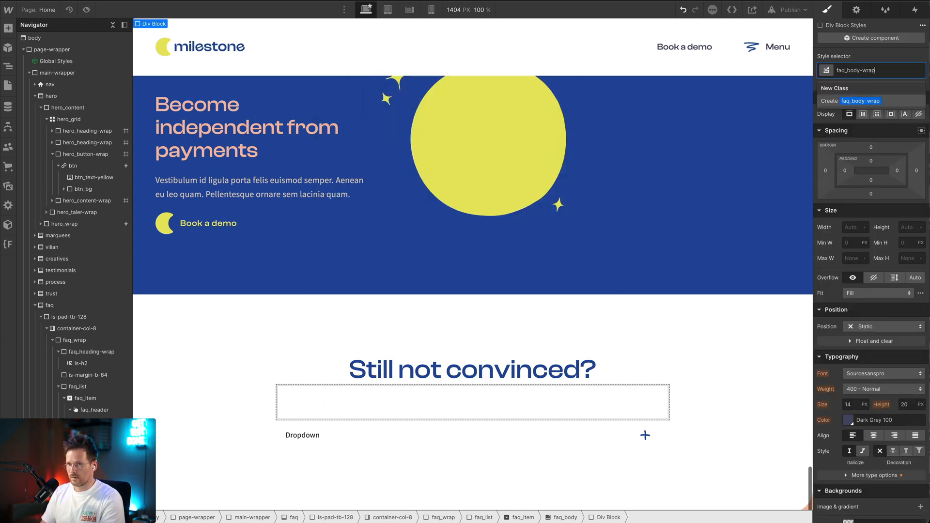
pyautogui.press('Return')
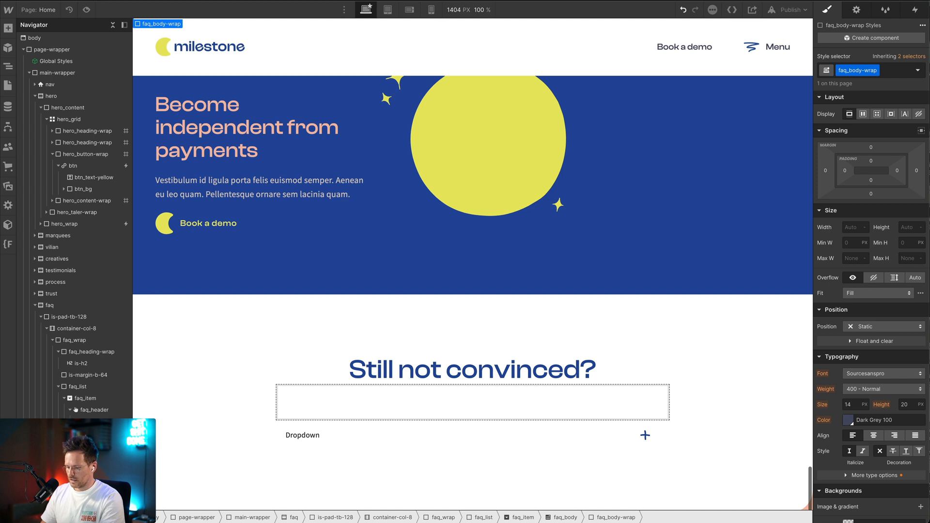
# Add a Paragraph inside faq_body-wrap and give it the new class faq_answer
pyautogui.press('super+e')
pyautogui.write('para')
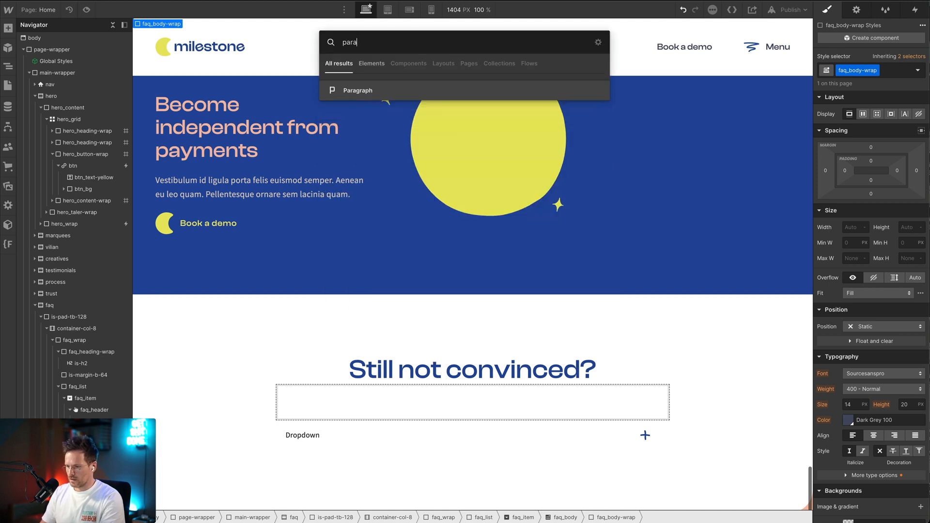
pyautogui.press('Return')
pyautogui.press('super+Return')
pyautogui.write('faq_')
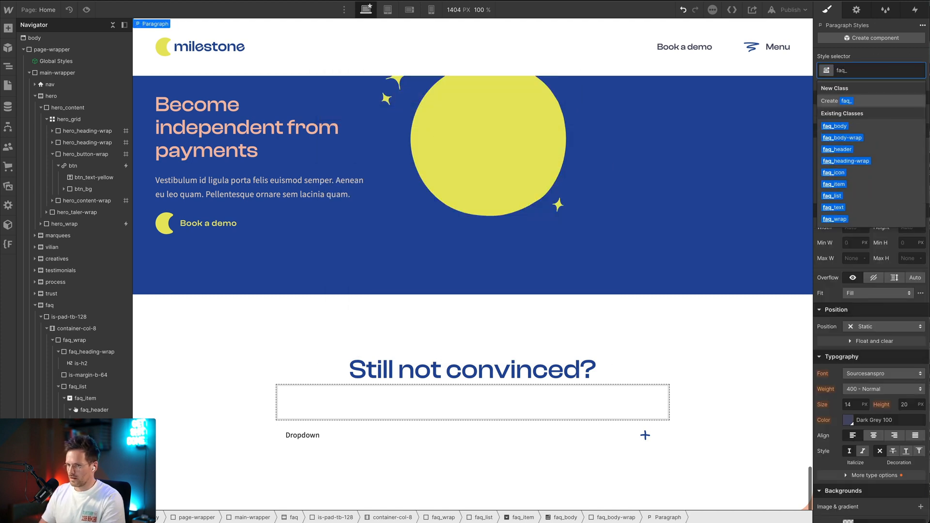
pyautogui.write('answer')
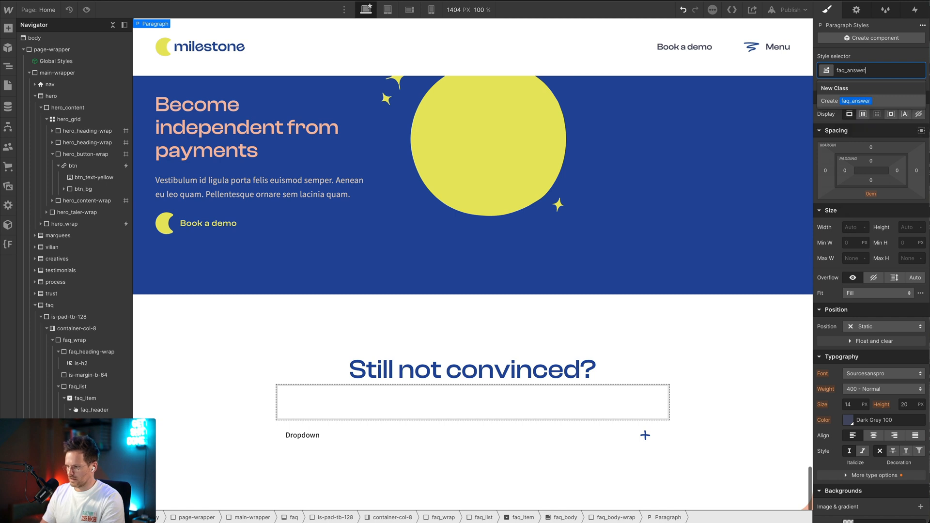
pyautogui.press('Return')
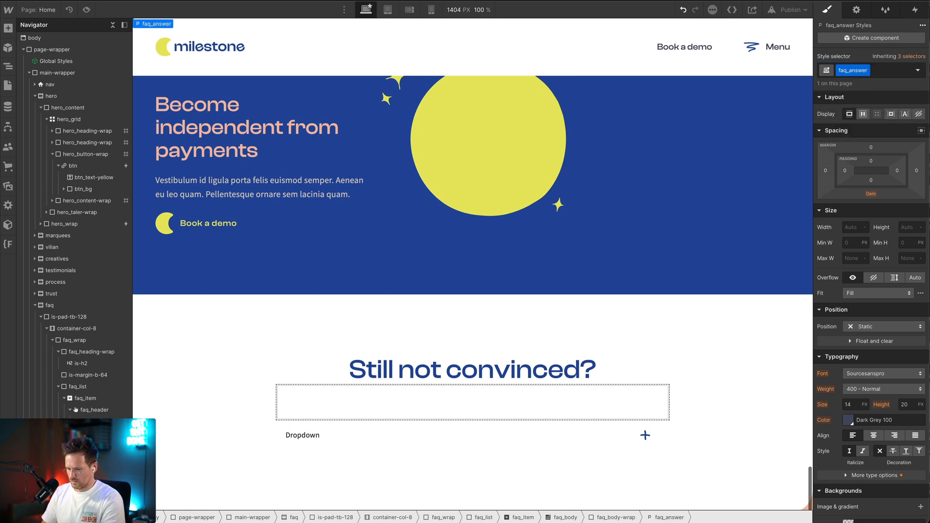
# Rename the faq_text class of the dropdown's header text to faq_question, and select the faq_answer paragraph again
pyautogui.click(339, 435)
pyautogui.click(302, 435)
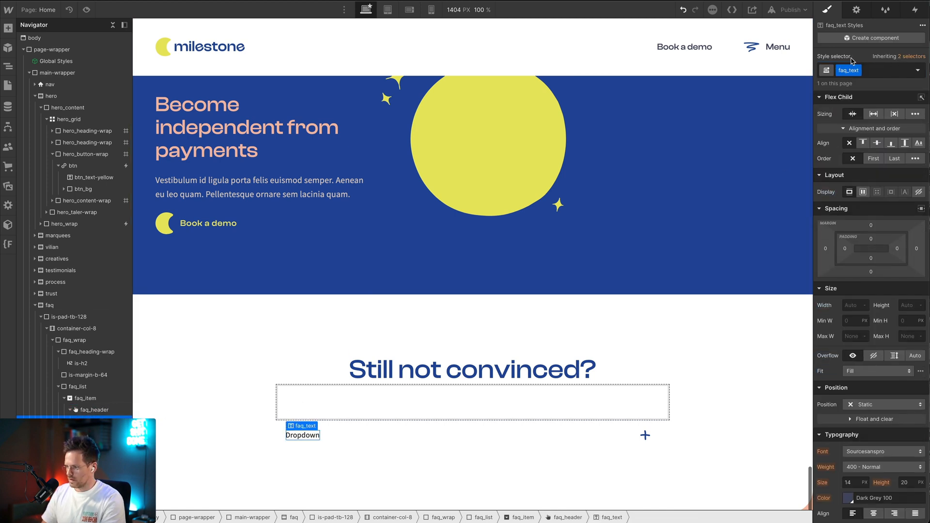
pyautogui.press('BackSpace')
pyautogui.press('BackSpace')
pyautogui.press('BackSpace')
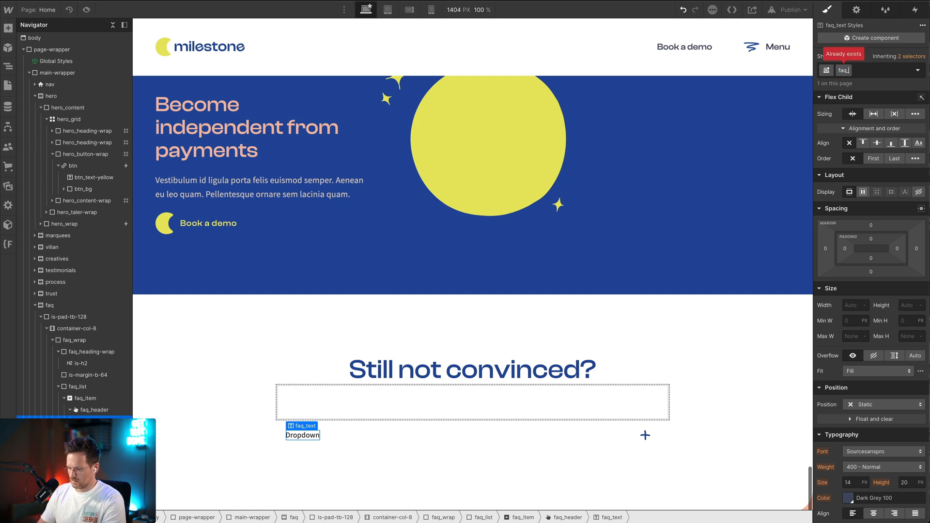
pyautogui.write('_question')
pyautogui.press('Return')
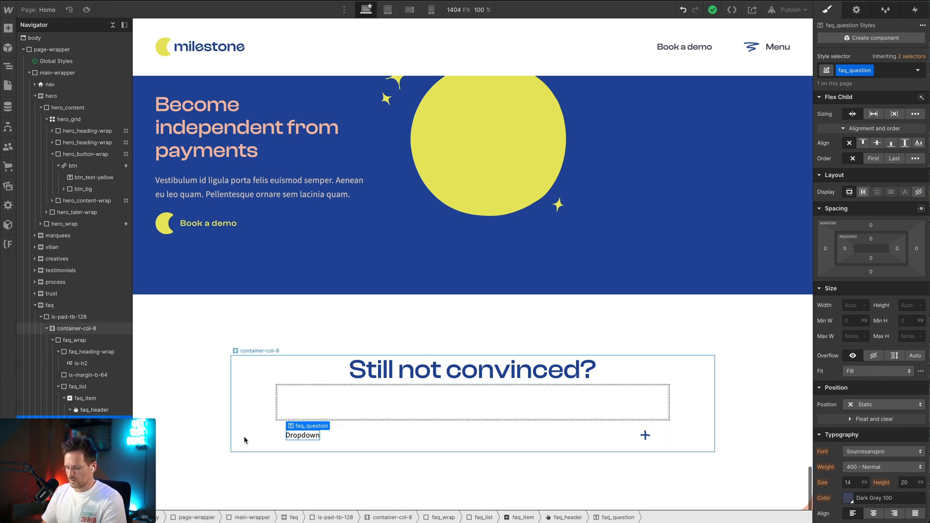
pyautogui.click(295, 406)
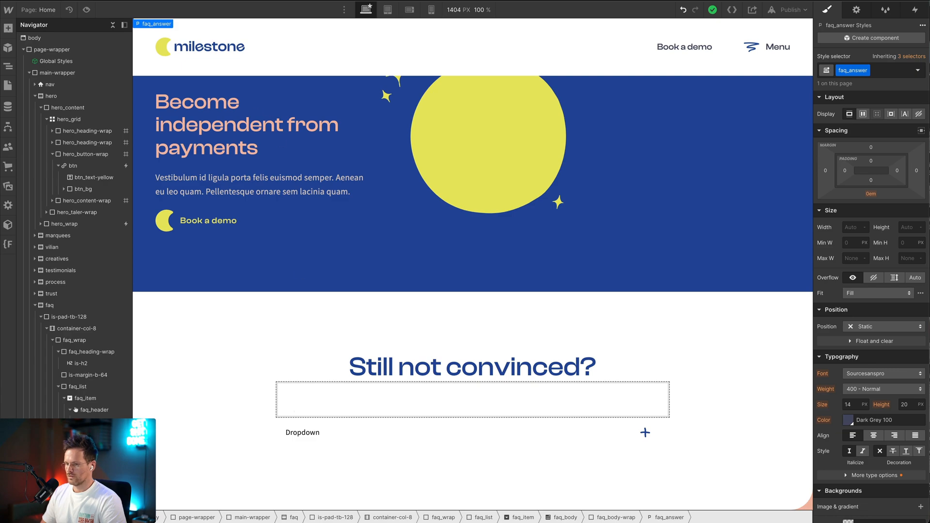
# Switch to the Figma design and inspect the text styles of the first FAQ question and its answer paragraph
pyautogui.press('super+Tab')
pyautogui.click(310, 241)
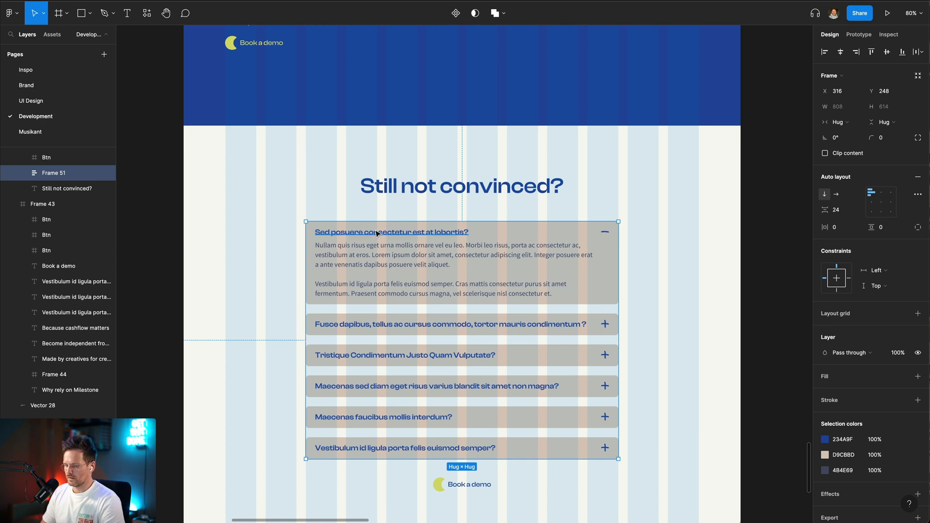
pyautogui.keyDown('super'); pyautogui.click(359, 233); pyautogui.keyUp('super')
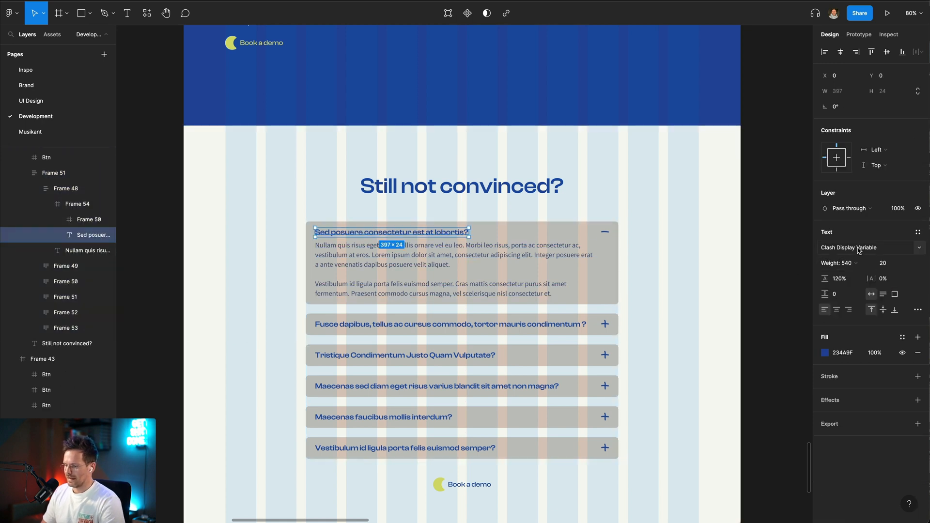
pyautogui.click(401, 264)
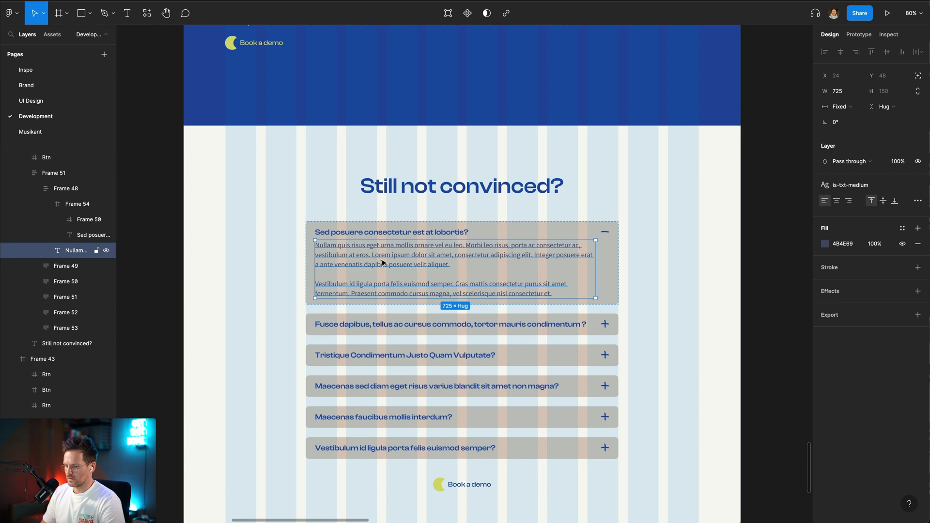
pyautogui.doubleClick(393, 257)
pyautogui.moveTo(450, 264); pyautogui.dragTo(284, 245)
pyautogui.press('Escape')
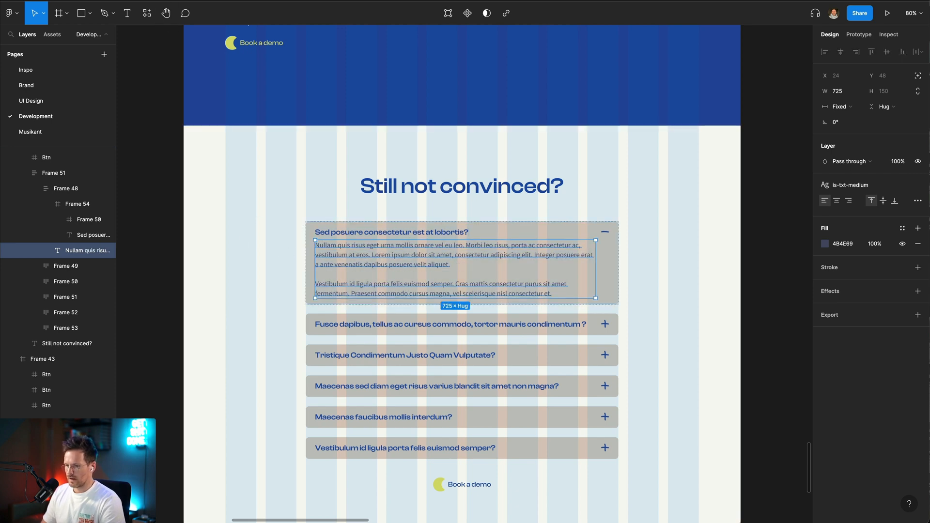
pyautogui.press('super+Tab')
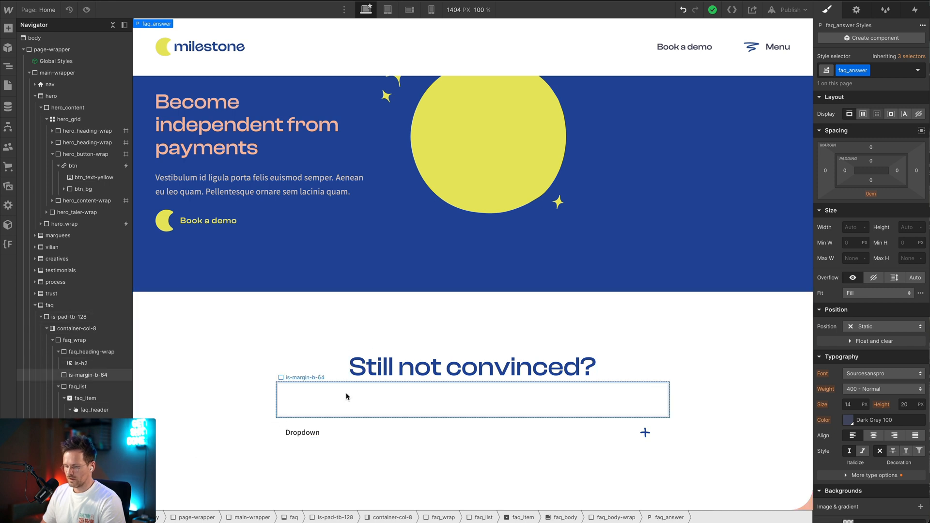
# Copy the question "Sed posuere consectetur est at lobortis?" from Figma and replace the "Dropdown" header text in Webflow with it
pyautogui.press('super+Tab')
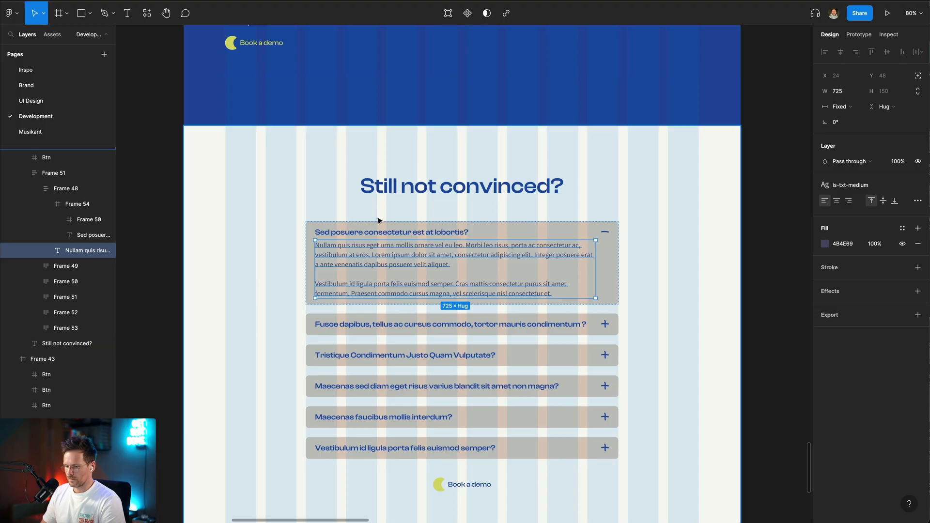
pyautogui.click(369, 234)
pyautogui.press('Return')
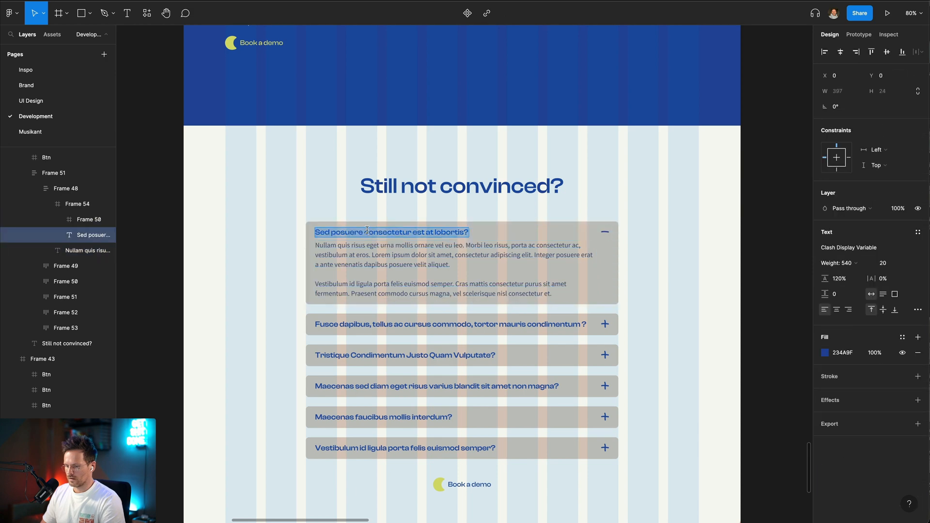
pyautogui.press('super+Tab')
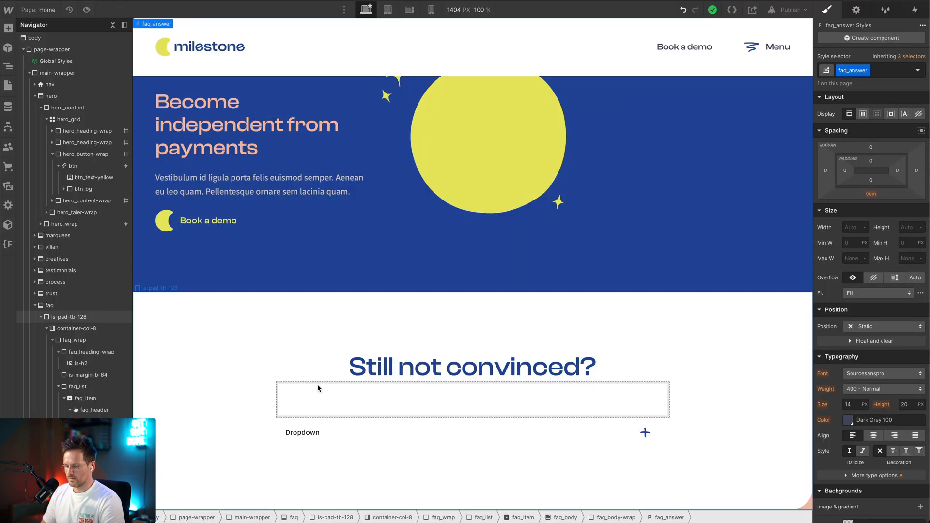
pyautogui.click(302, 432)
pyautogui.doubleClick(302, 432)
pyautogui.hotkey('ctrl', 'v')
pyautogui.click(212, 445)
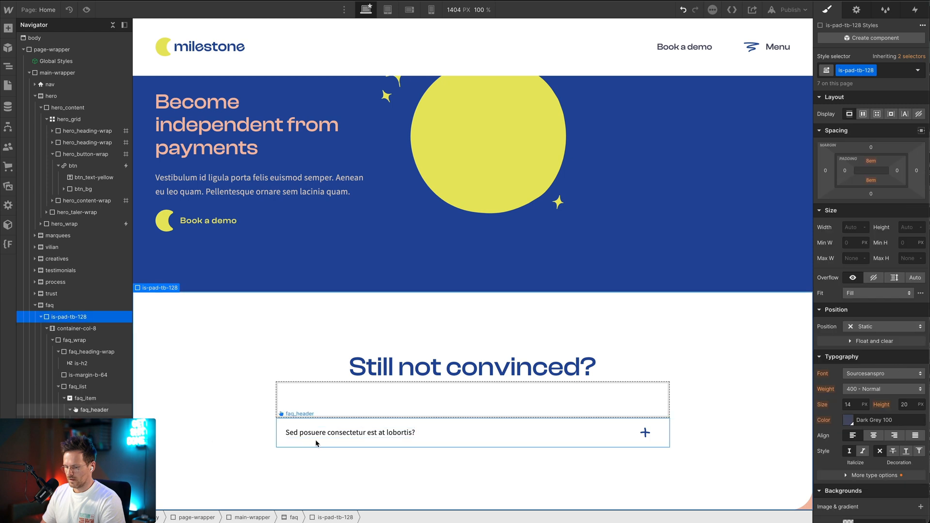
# Set the faq_question text's font to Clashdisplay and its color to the Light Blue 100 swatch
pyautogui.click(317, 442)
pyautogui.click(320, 434)
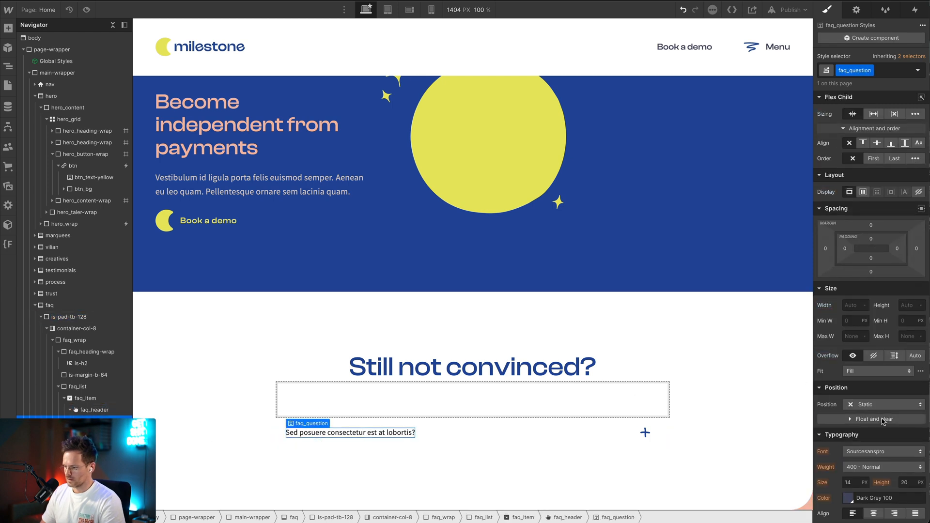
pyautogui.scroll(-2, 879, 421)
pyautogui.click(873, 392)
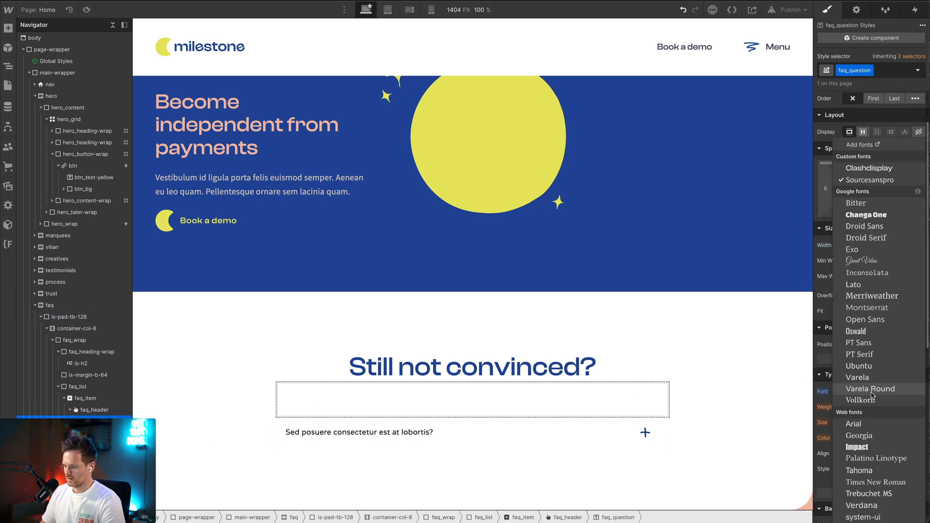
pyautogui.click(868, 168)
pyautogui.scroll(-3, 864, 339)
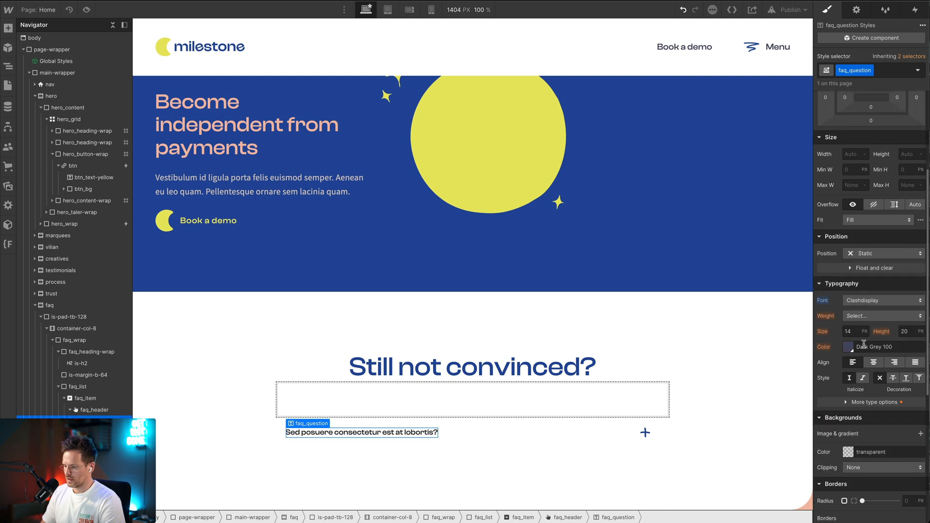
pyautogui.click(848, 347)
pyautogui.click(850, 296)
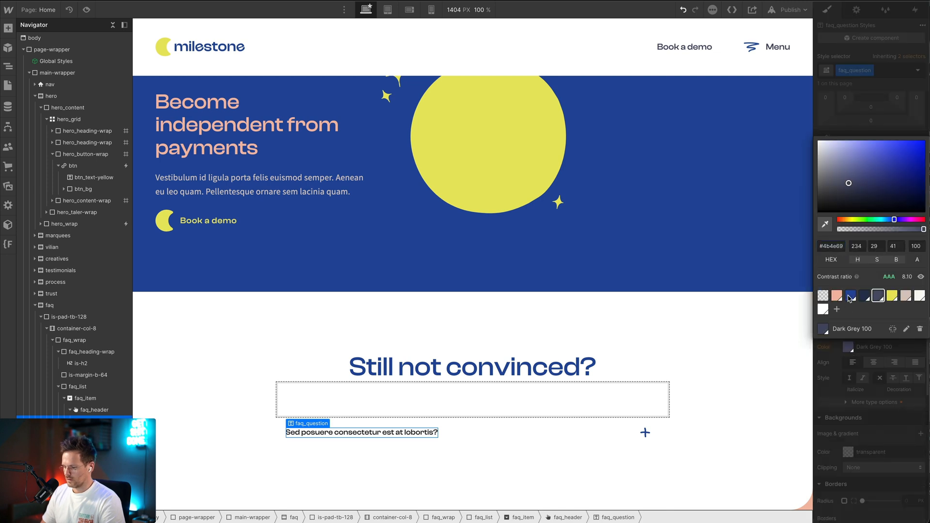
pyautogui.click(884, 376)
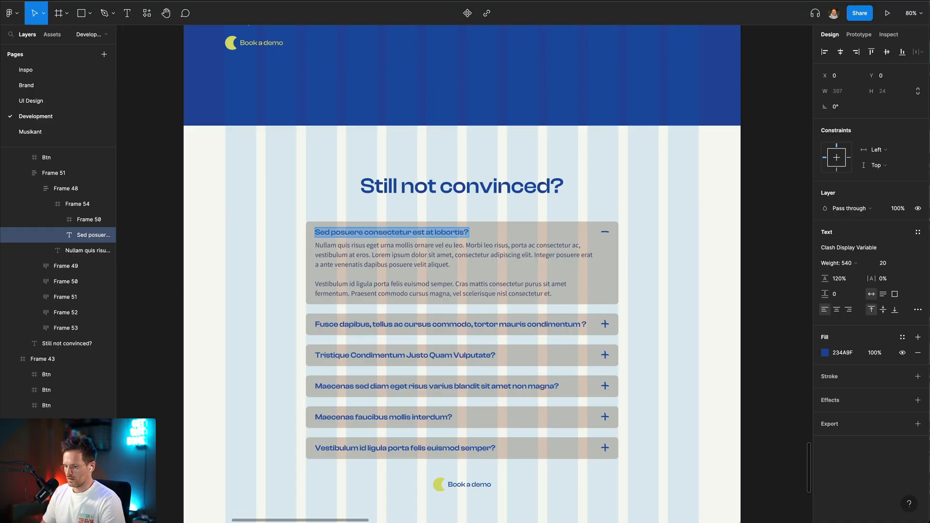
# Check the question's text size in Figma, and in Webflow set faq_question to size 1.25 rem and line height 1.2
pyautogui.press('Escape')
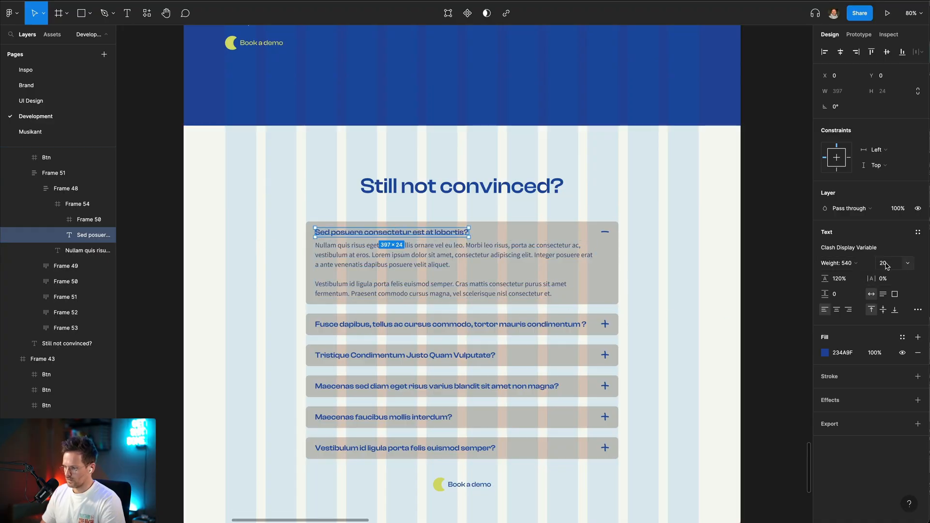
pyautogui.press('super+Tab')
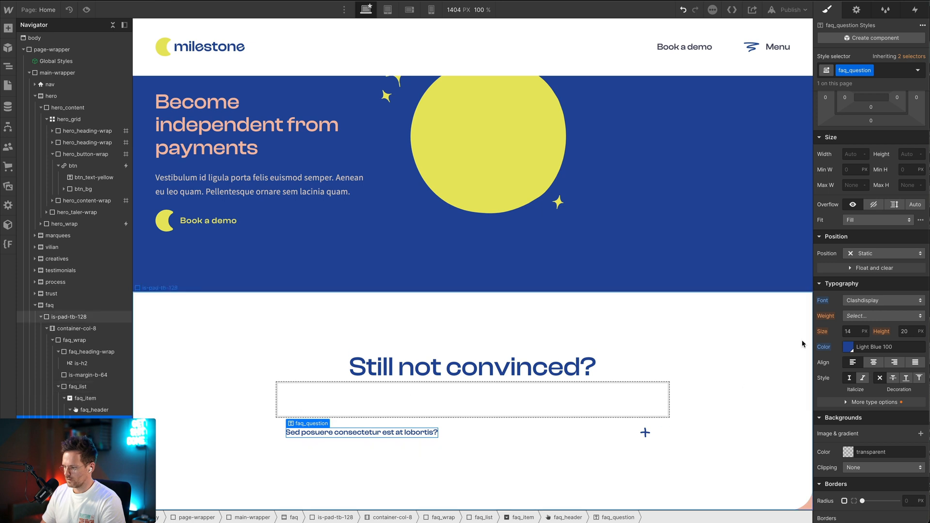
pyautogui.click(858, 331)
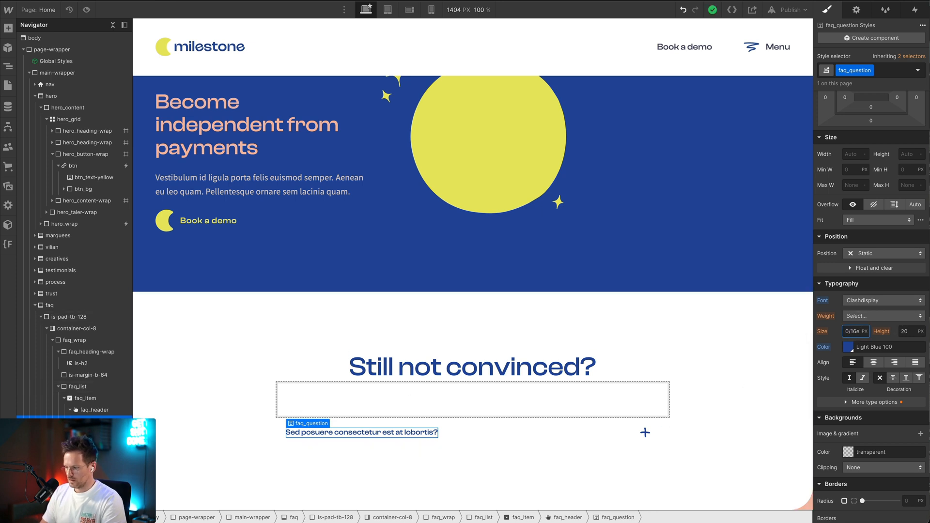
pyautogui.write('1.25rem')
pyautogui.press('Return')
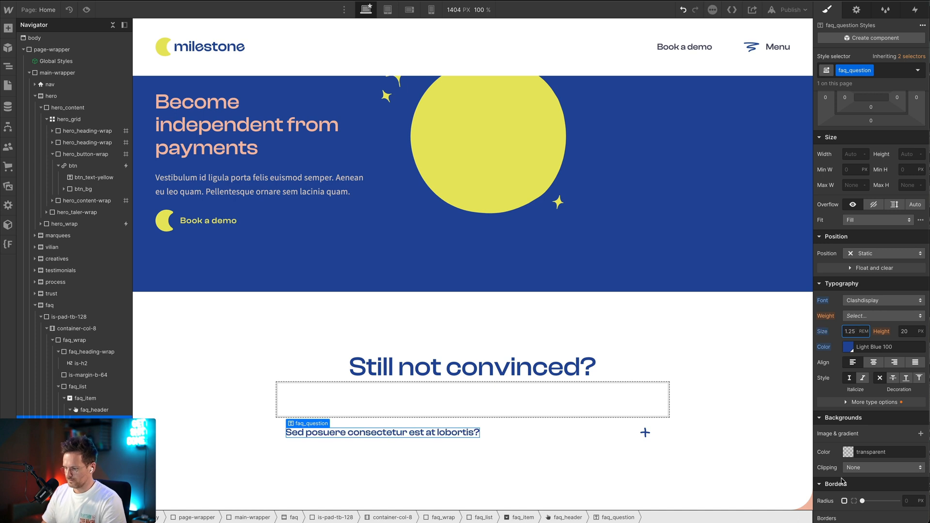
pyautogui.click(908, 333)
pyautogui.write('1.')
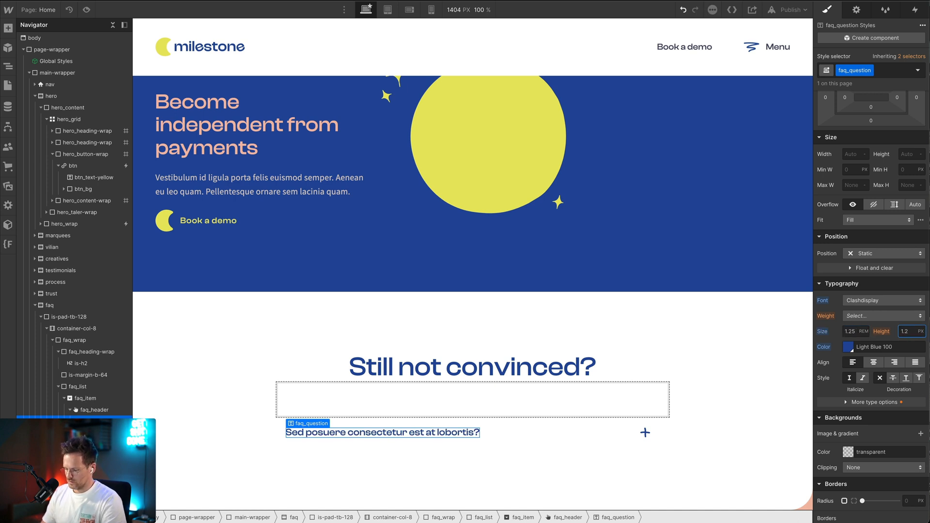
pyautogui.press('Return')
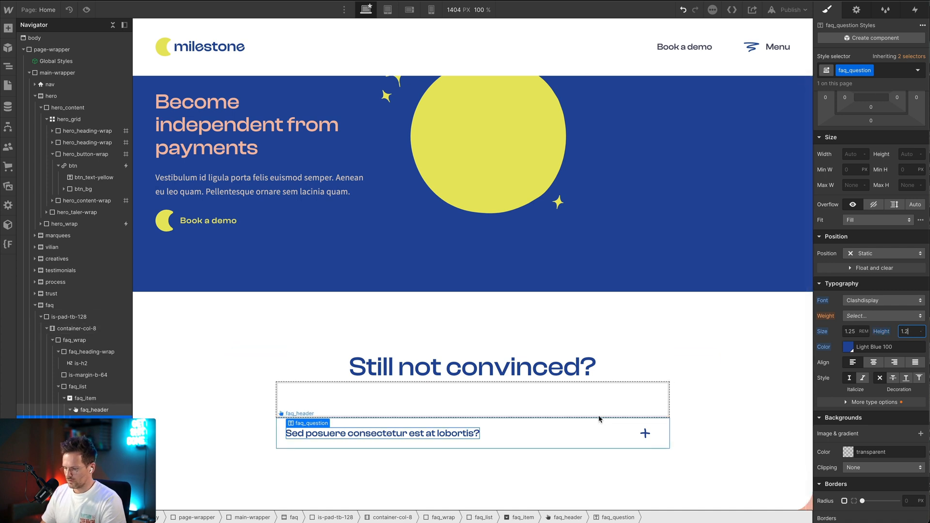
# Give the faq_body dropdown list a flex display and change its position to Relative
pyautogui.click(87, 444)
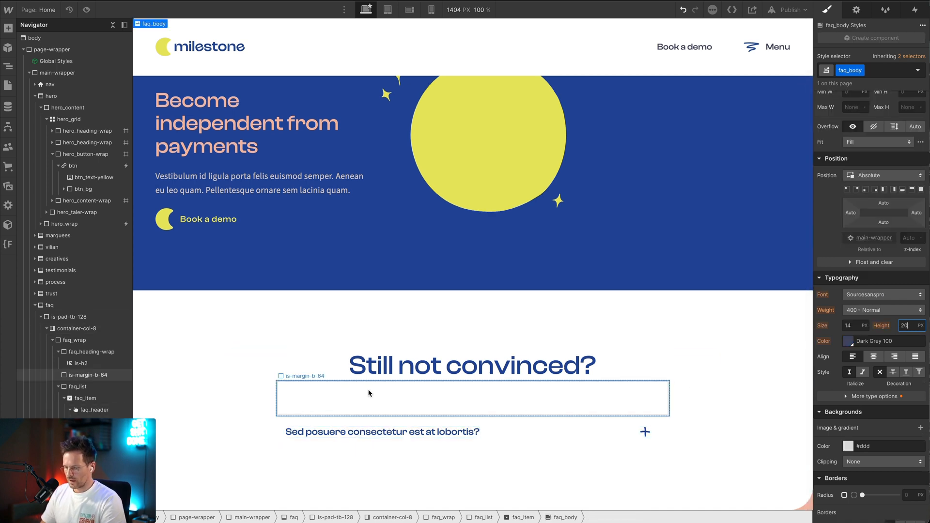
pyautogui.scroll(5, 898, 176)
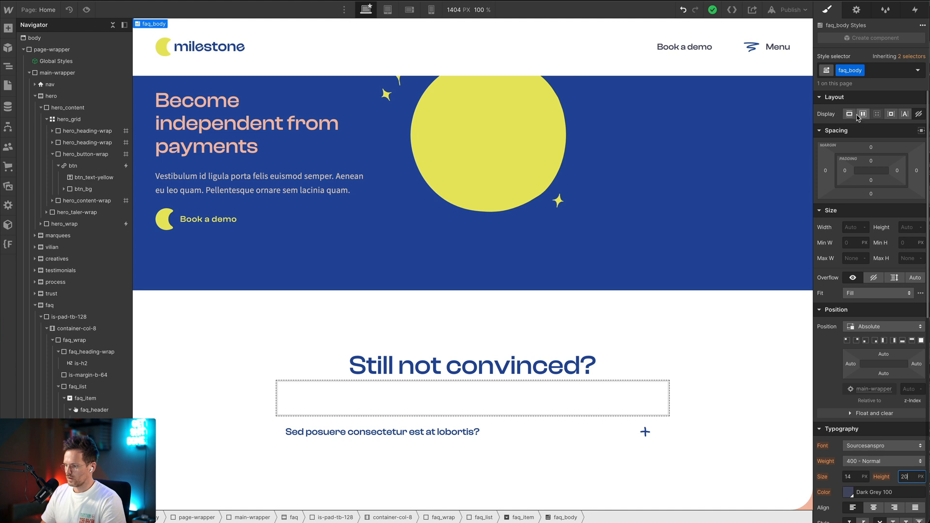
pyautogui.click(863, 116)
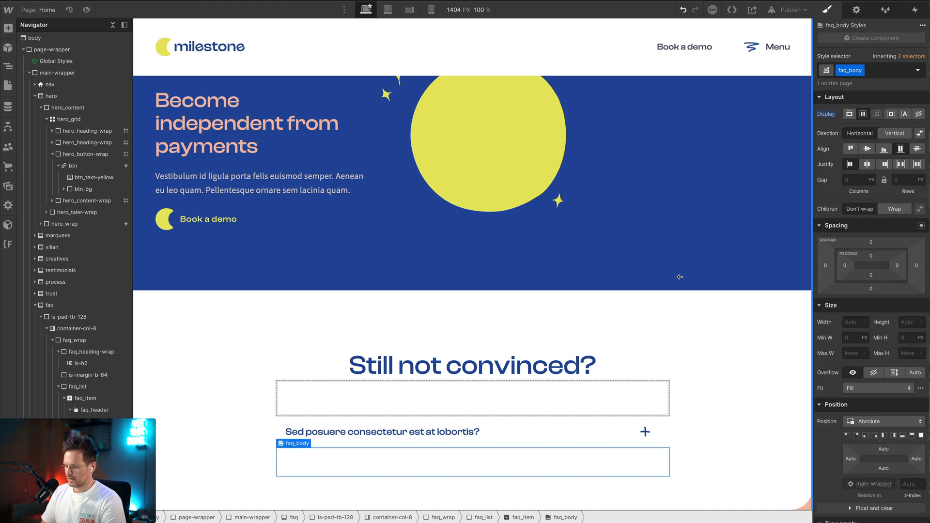
pyautogui.hotkey('ctrl', 'z')
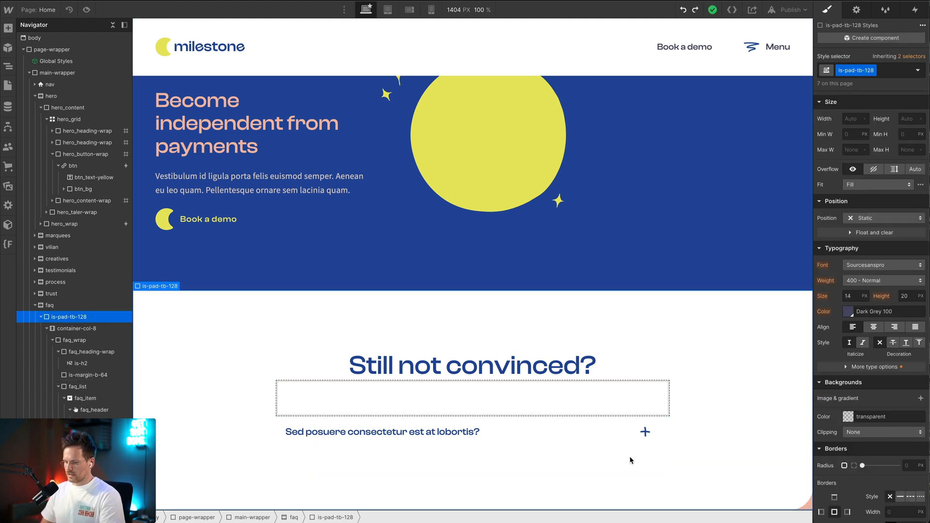
pyautogui.click(573, 430)
pyautogui.click(87, 445)
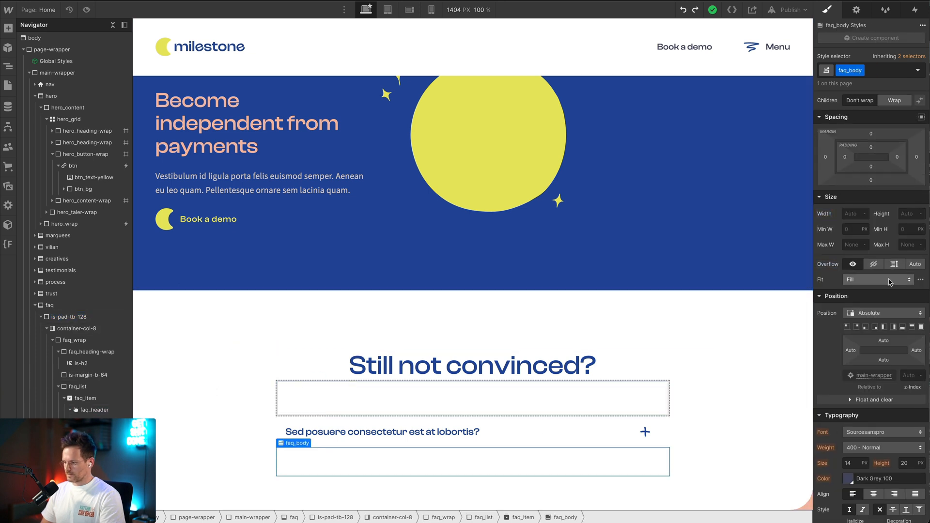
pyautogui.click(866, 312)
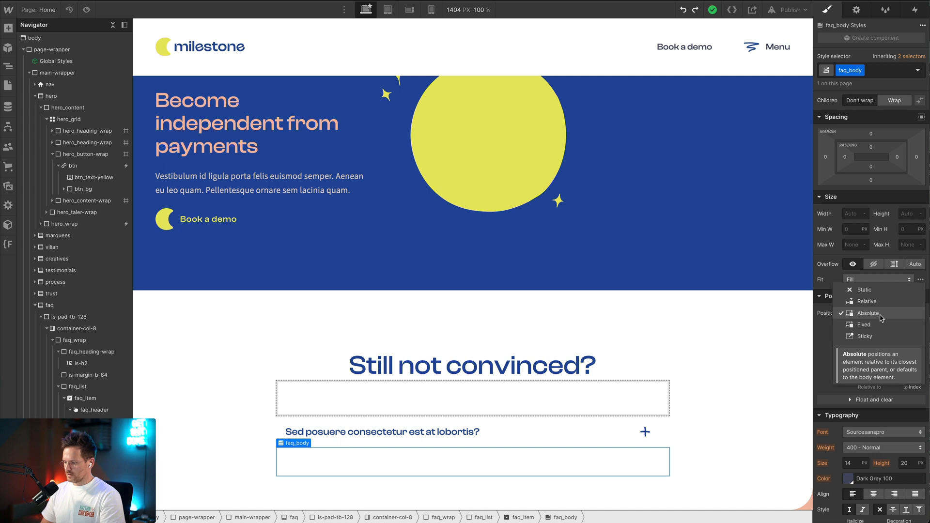
pyautogui.click(860, 301)
pyautogui.scroll(-1, 469, 440)
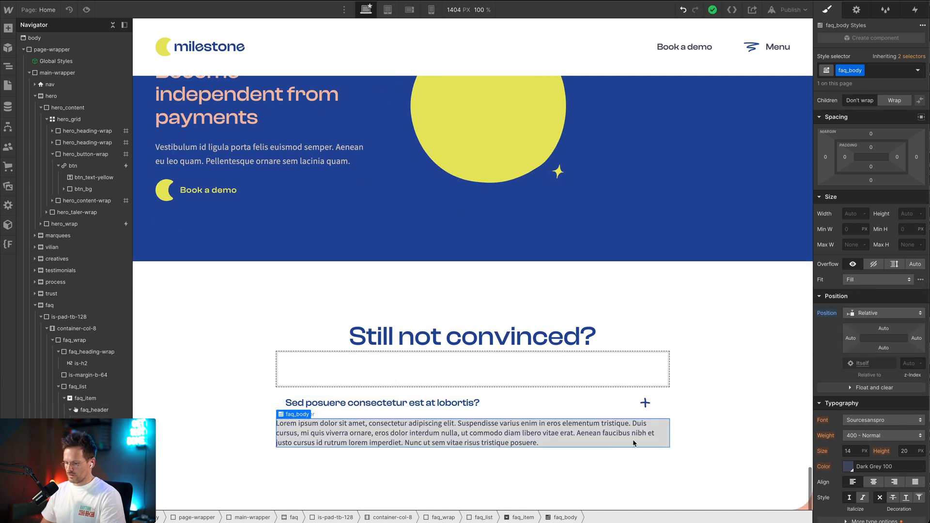
# Set the background color of faq_item to the Creme 100 swatch
pyautogui.click(616, 402)
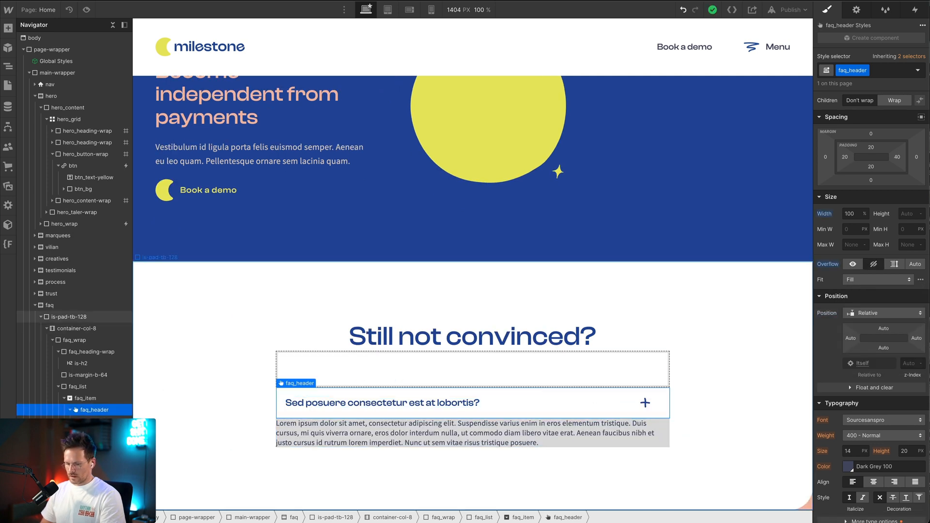
pyautogui.click(87, 398)
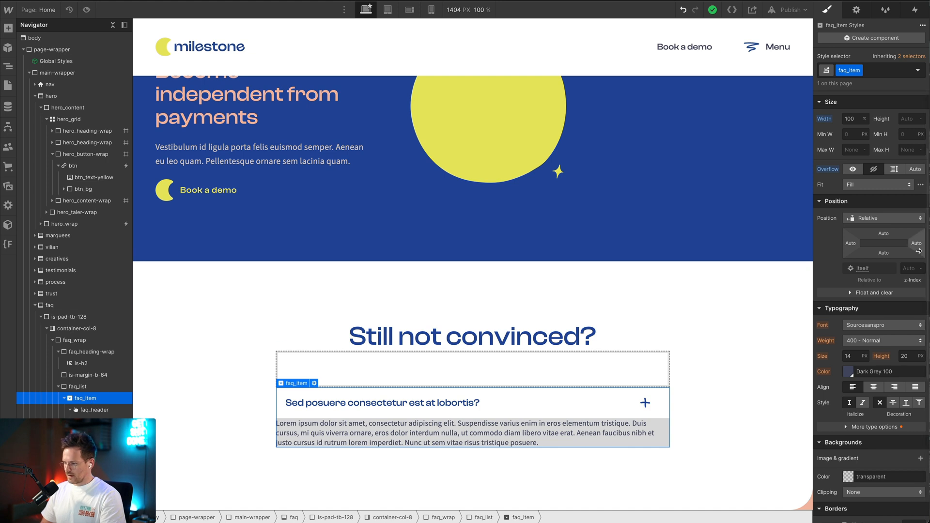
pyautogui.scroll(-3, 859, 325)
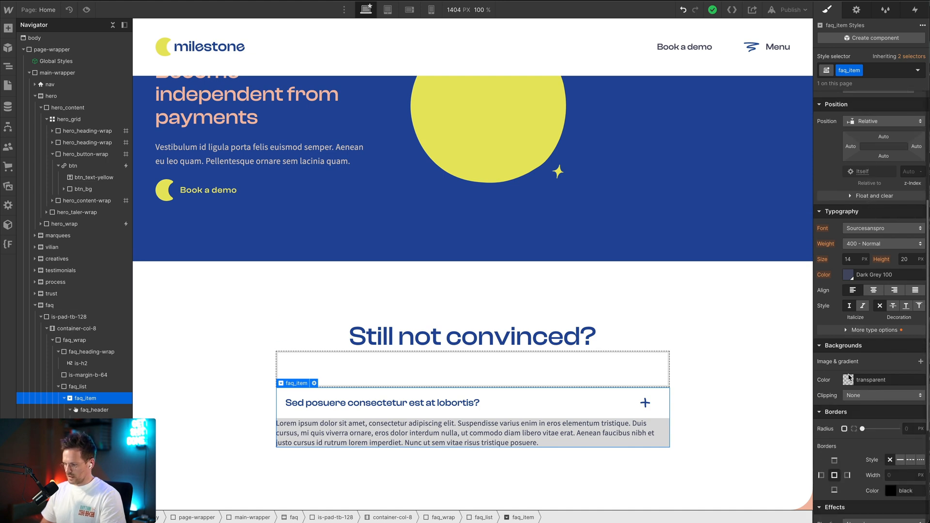
pyautogui.click(848, 378)
pyautogui.click(905, 348)
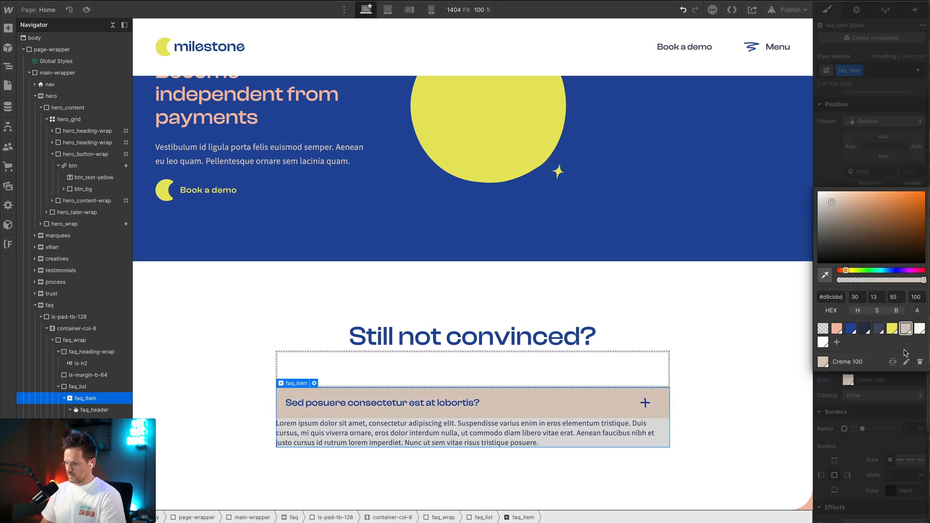
# Make the background color of the faq_body dropdown list transparent
pyautogui.click(668, 438)
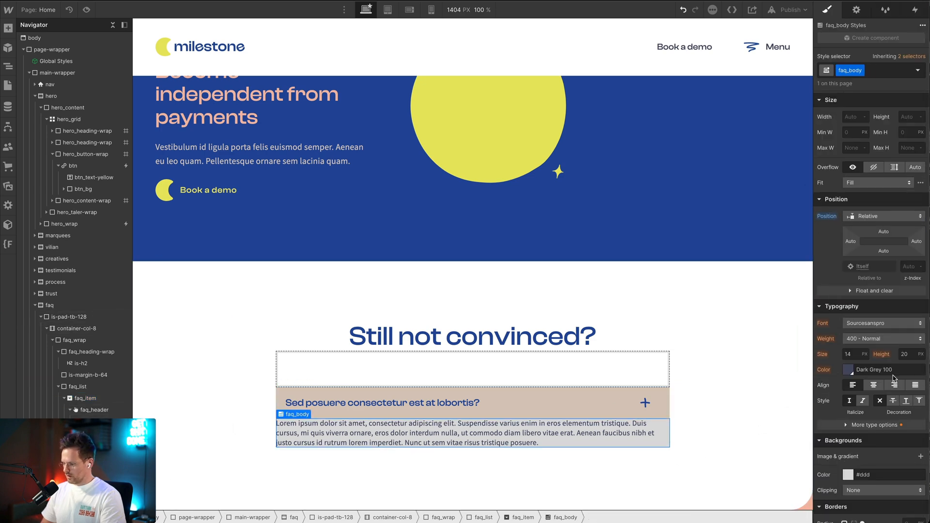
pyautogui.scroll(-3, 855, 375)
pyautogui.click(847, 338)
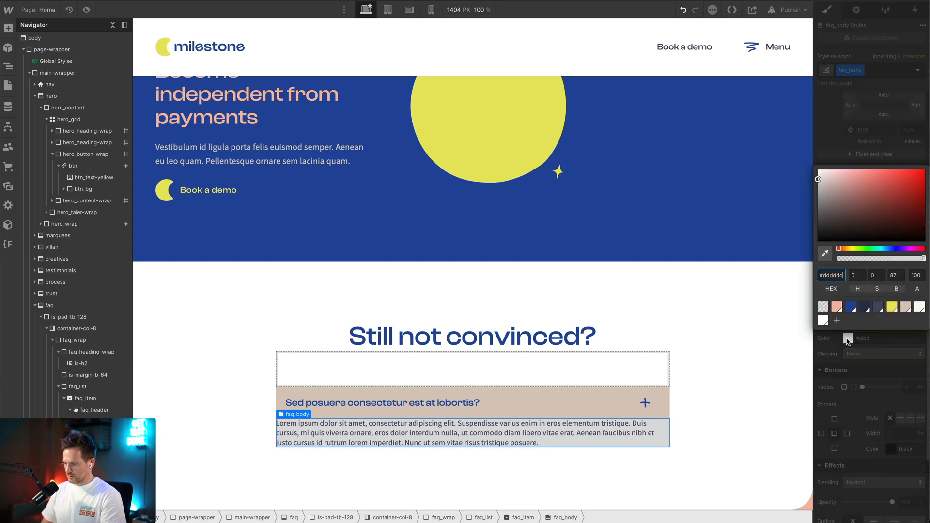
pyautogui.click(821, 309)
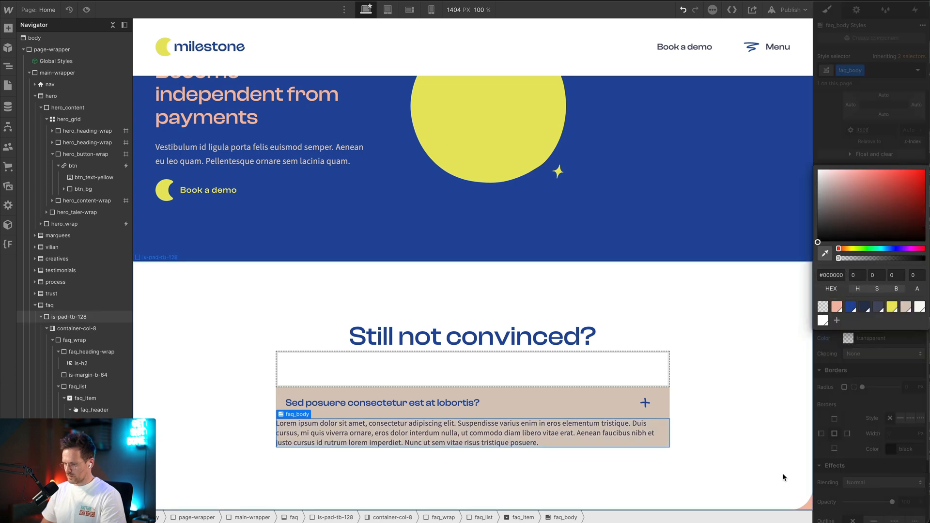
pyautogui.click(774, 449)
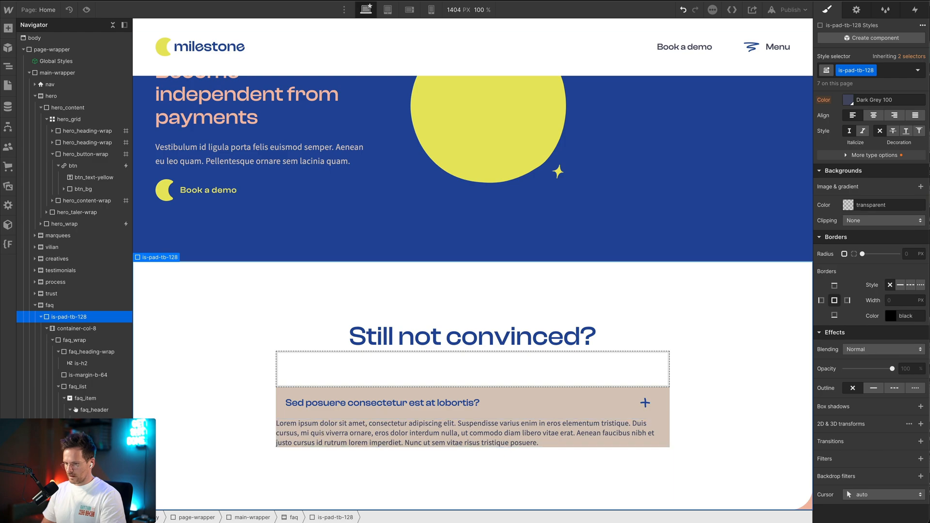
# Check the text style of the first FAQ answer in Figma, and select the faq_answer paragraph's class for editing in Webflow
pyautogui.press('super+Tab')
pyautogui.click(340, 254)
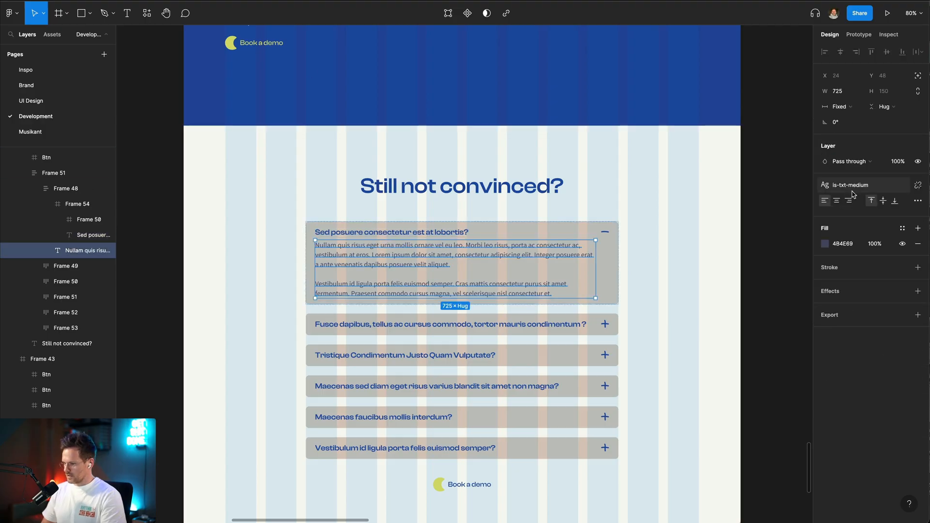
pyautogui.press('super+Tab')
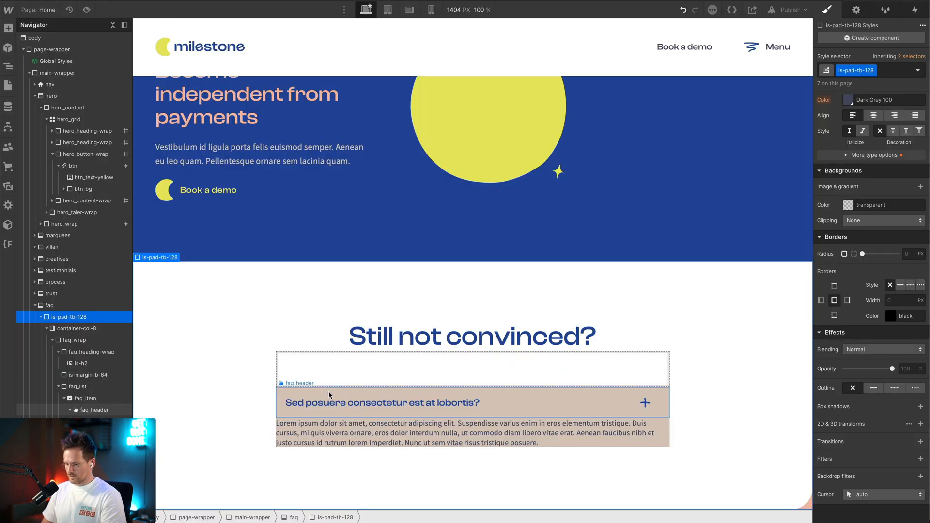
pyautogui.click(313, 434)
pyautogui.press('super+Return')
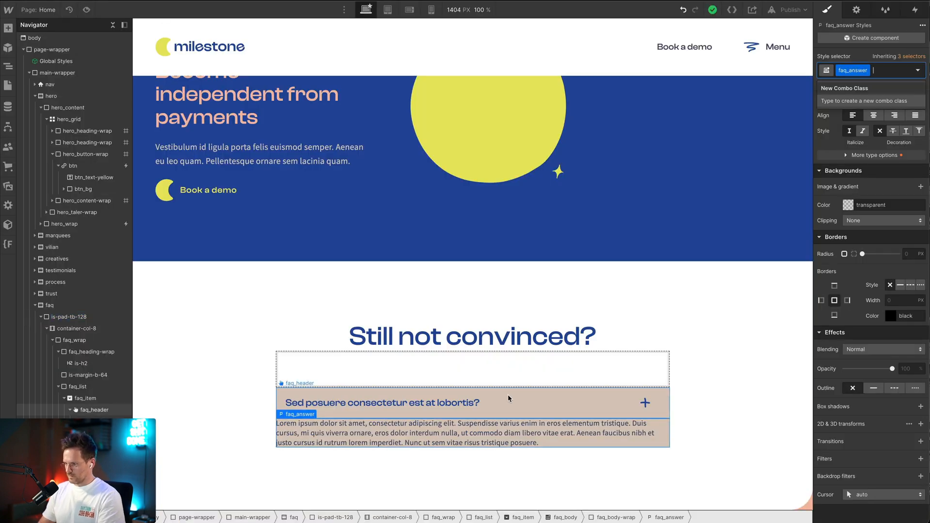
pyautogui.press('BackSpace')
pyautogui.write('med')
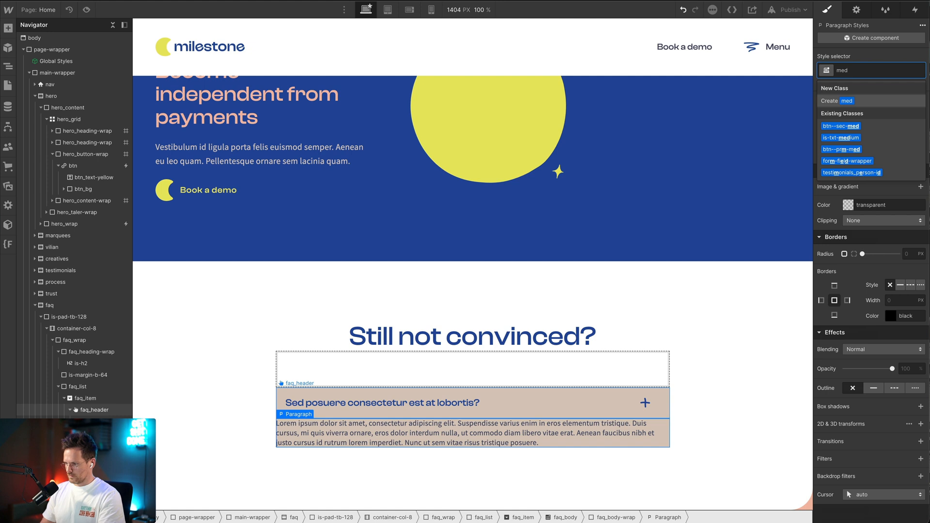
pyautogui.press('Down')
pyautogui.press('BackSpace')
pyautogui.press('BackSpace')
pyautogui.press('BackSpace')
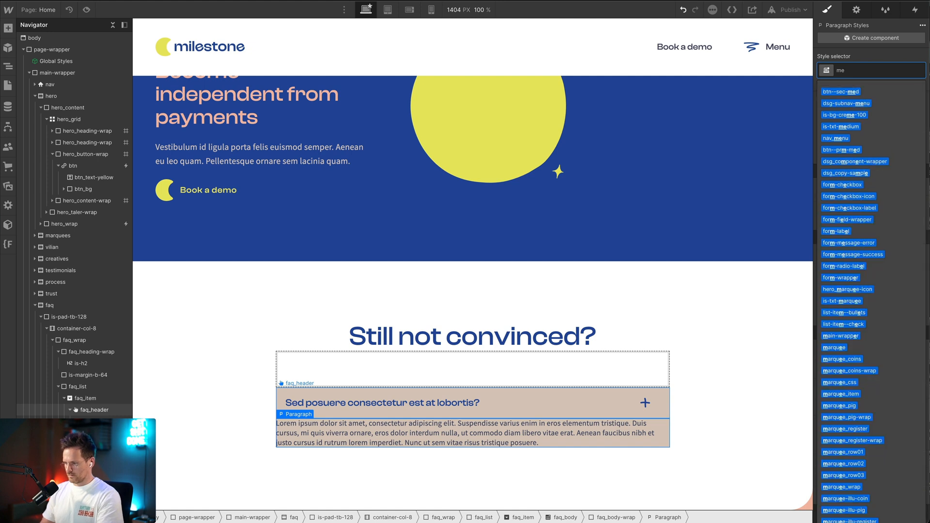
pyautogui.press('Escape')
pyautogui.press('super+z')
# Add the existing is-txt-medium class to the faq_answer paragraph as a combo class
pyautogui.press('super+Return')
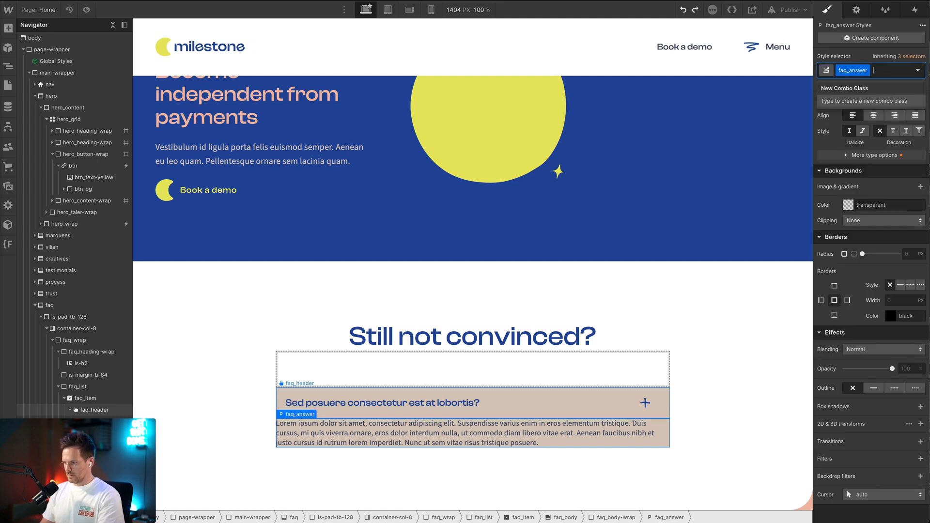
pyautogui.write('med')
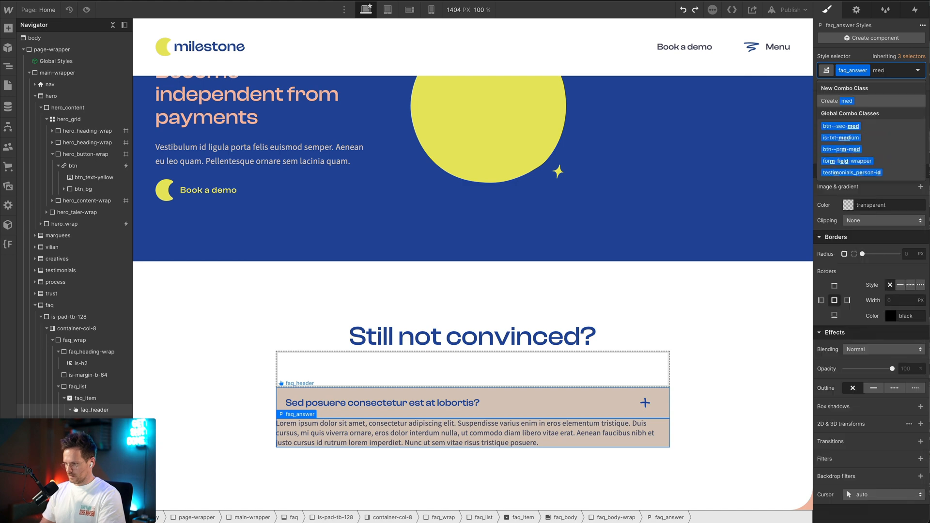
pyautogui.press('Down')
pyautogui.press('Down')
pyautogui.press('Return')
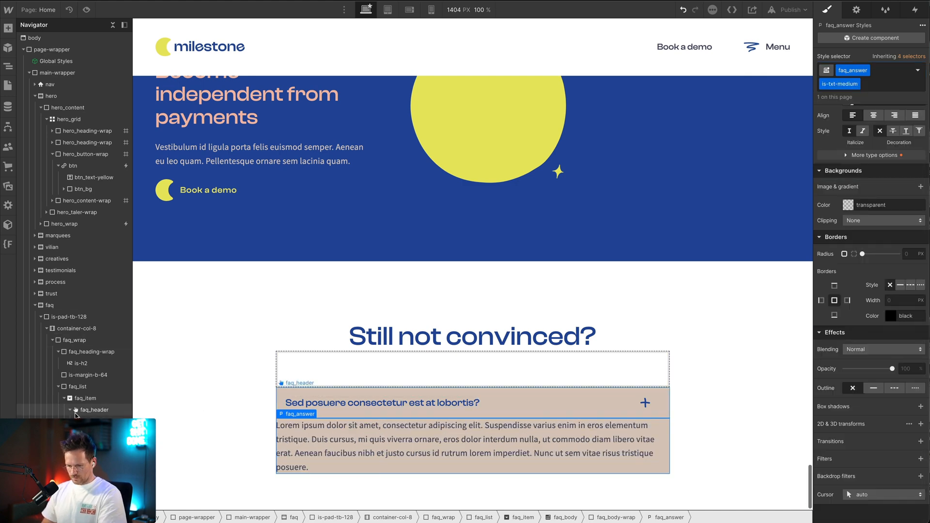
# Add equal padding on all four sides of the faq_body-wrap block around the answer
pyautogui.press('Up')
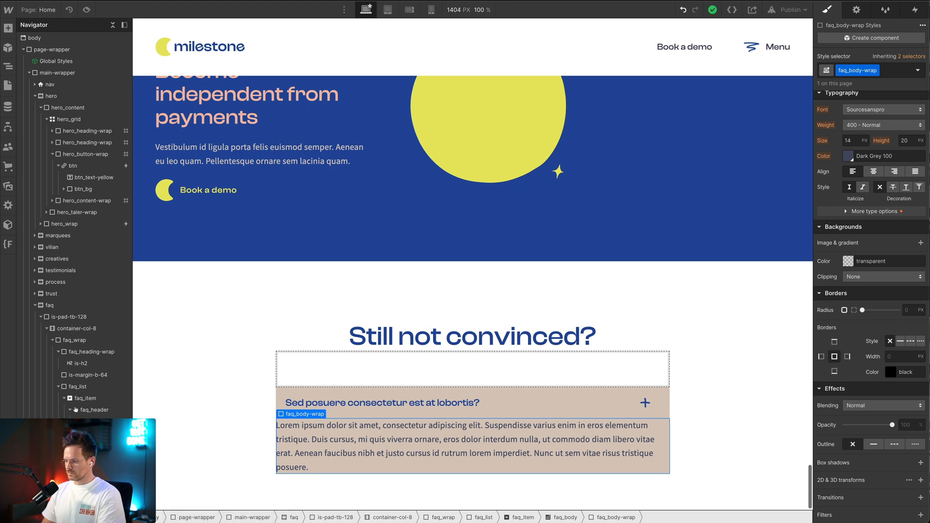
pyautogui.scroll(6, 887, 207)
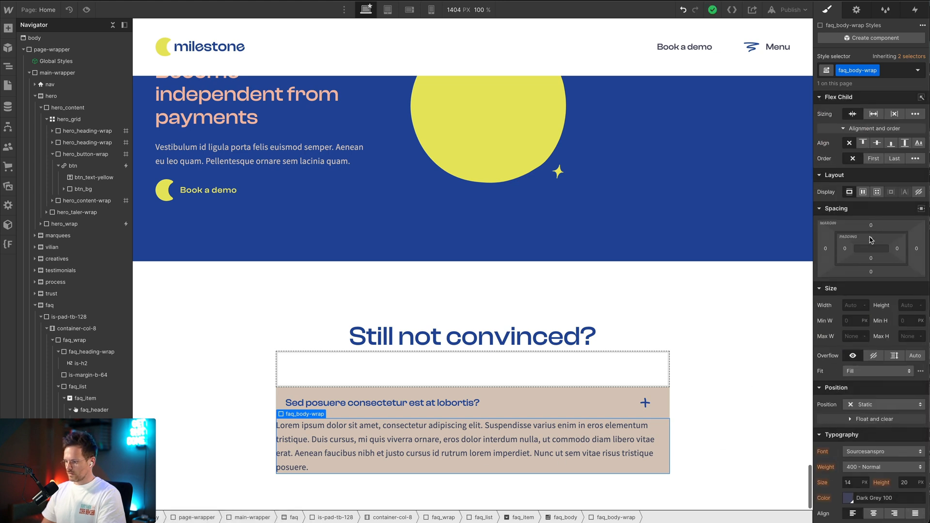
pyautogui.moveTo(870, 239); pyautogui.dragTo(870, 239)
pyautogui.click(209, 421)
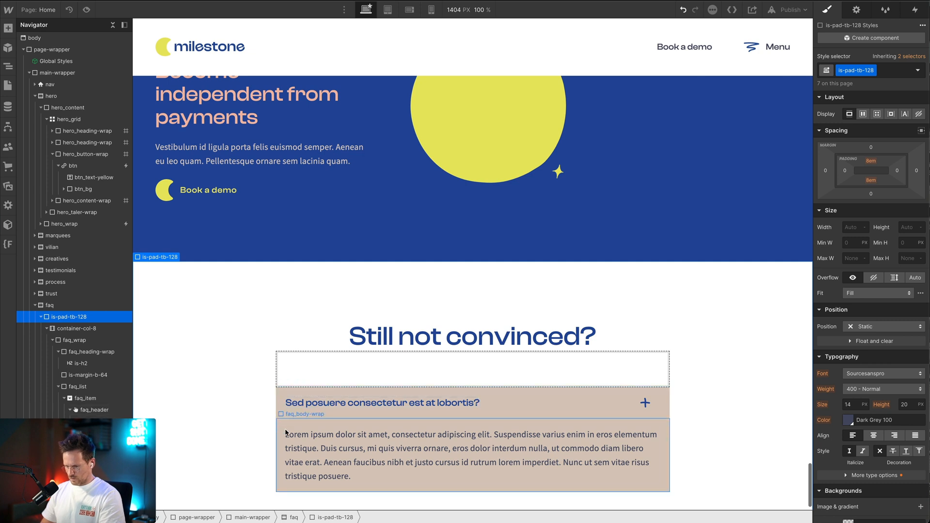
# Set the padding of faq_header to 1.2 rem on all four sides
pyautogui.click(665, 403)
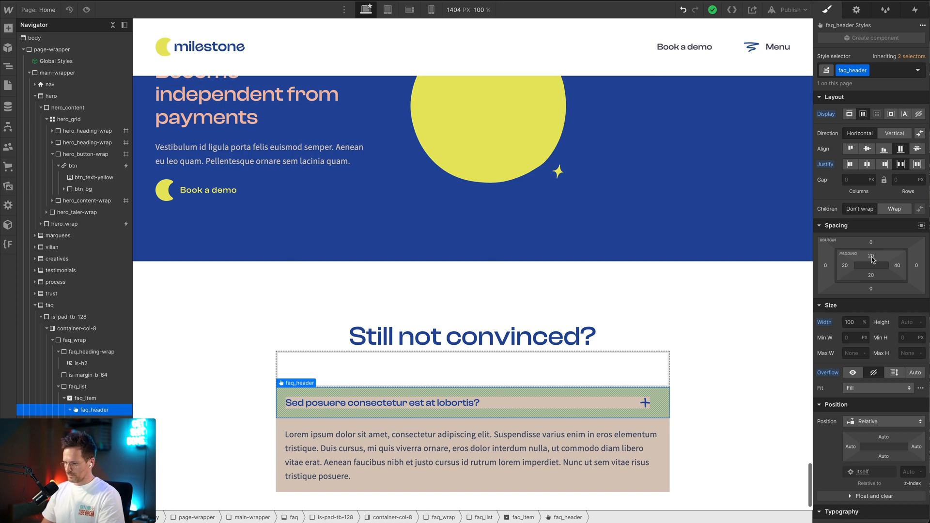
pyautogui.click(278, 426)
pyautogui.click(490, 395)
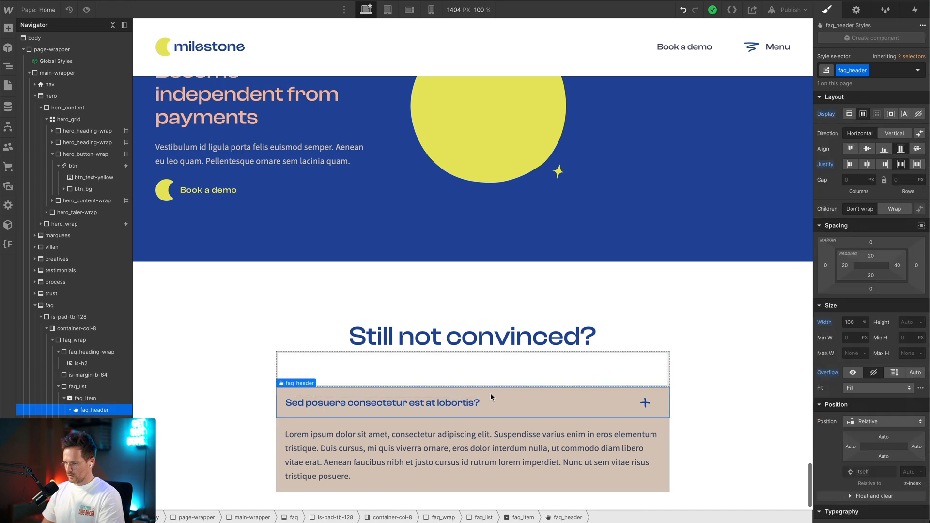
pyautogui.click(870, 256)
pyautogui.write('1.2em')
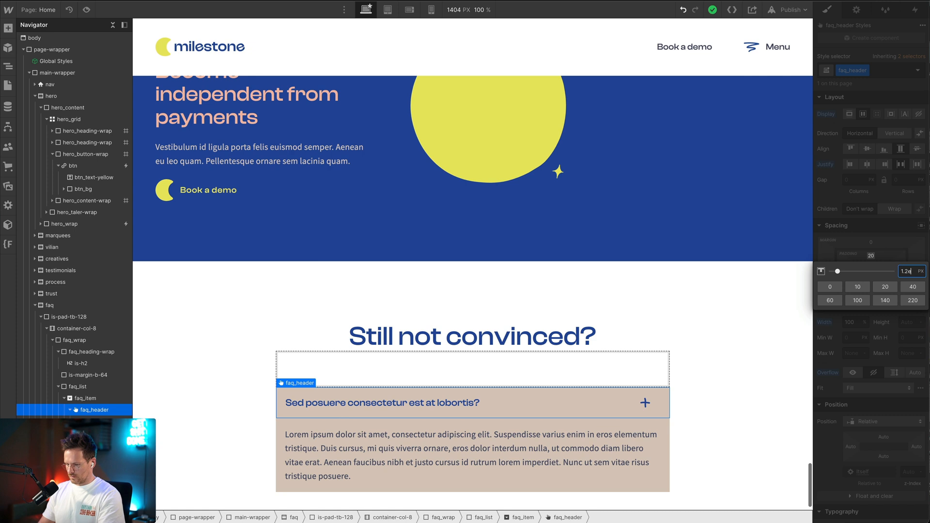
pyautogui.press('Return')
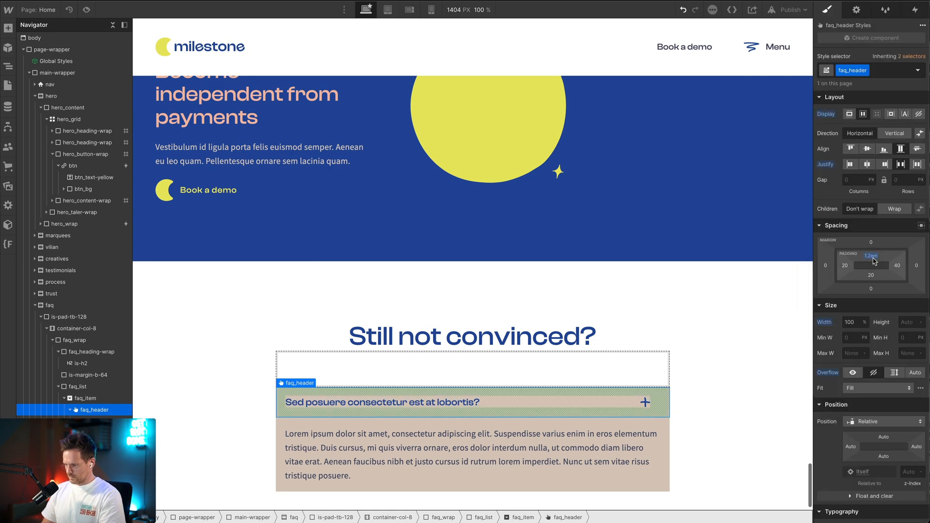
pyautogui.moveTo(871, 256); pyautogui.dragTo(872, 257)
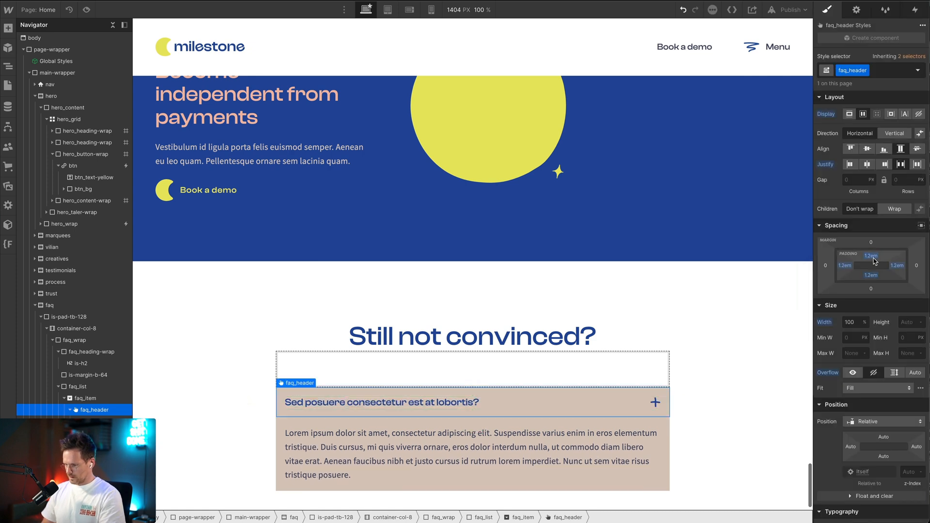
# Set the flex sizing of faq_icon to don't shrink or grow, and let faq_question grow to fill the header
pyautogui.click(431, 406)
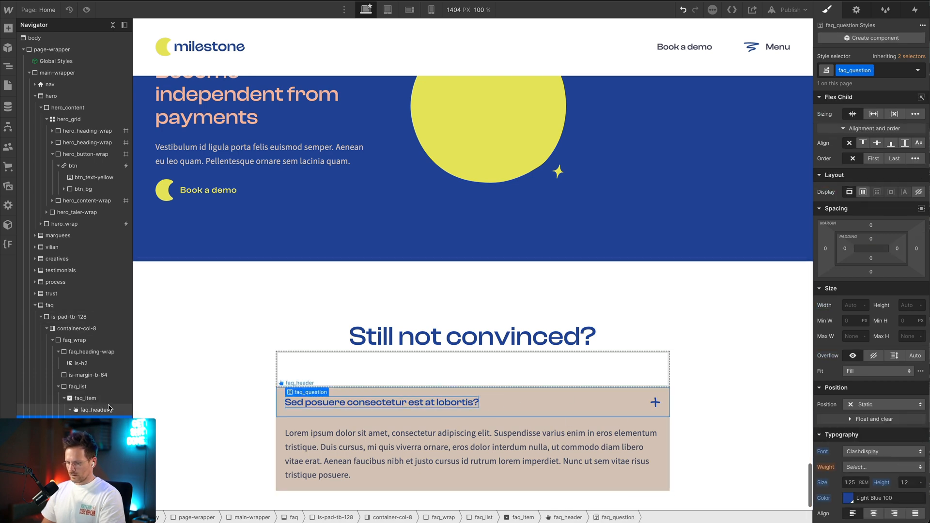
pyautogui.scroll(2, 728, 222)
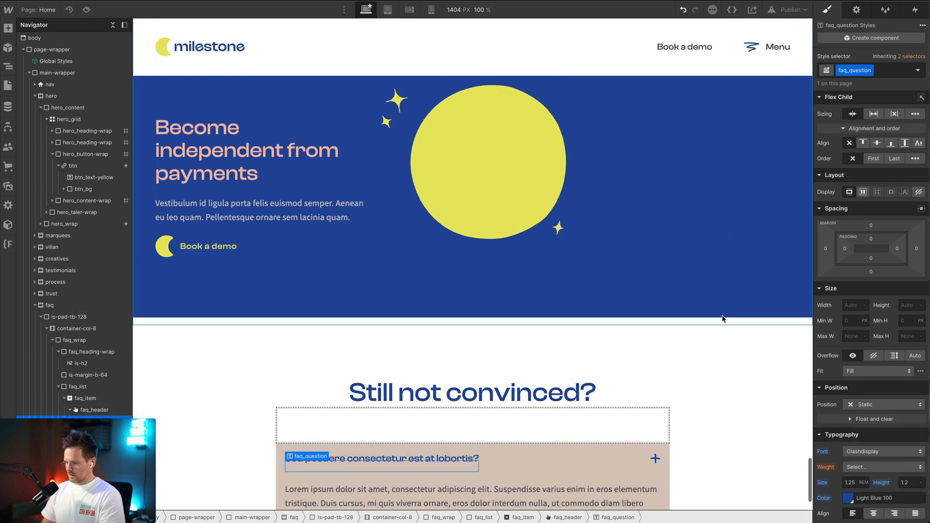
pyautogui.scroll(-3, 722, 319)
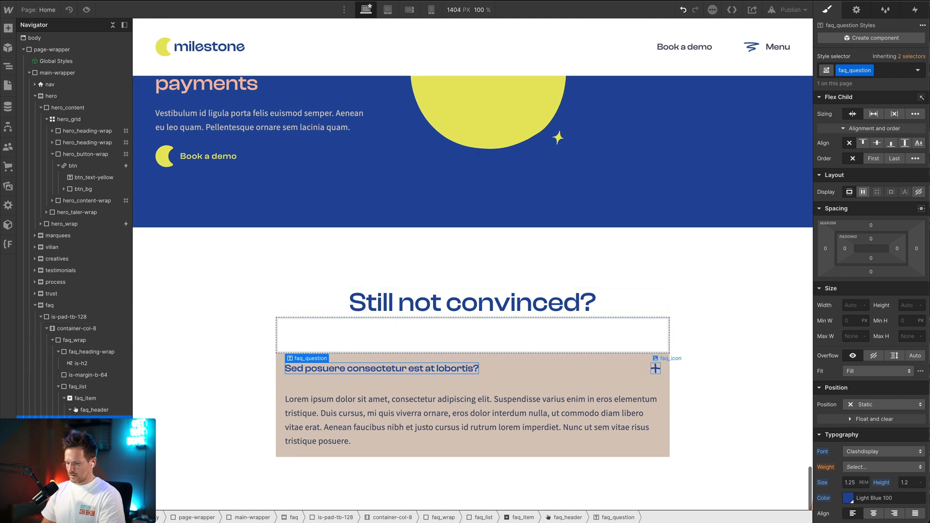
pyautogui.click(655, 369)
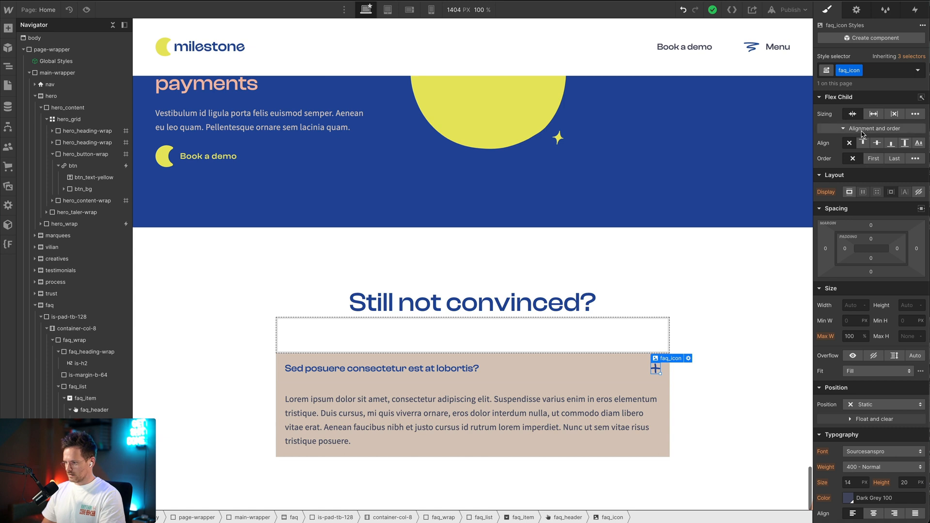
pyautogui.click(894, 117)
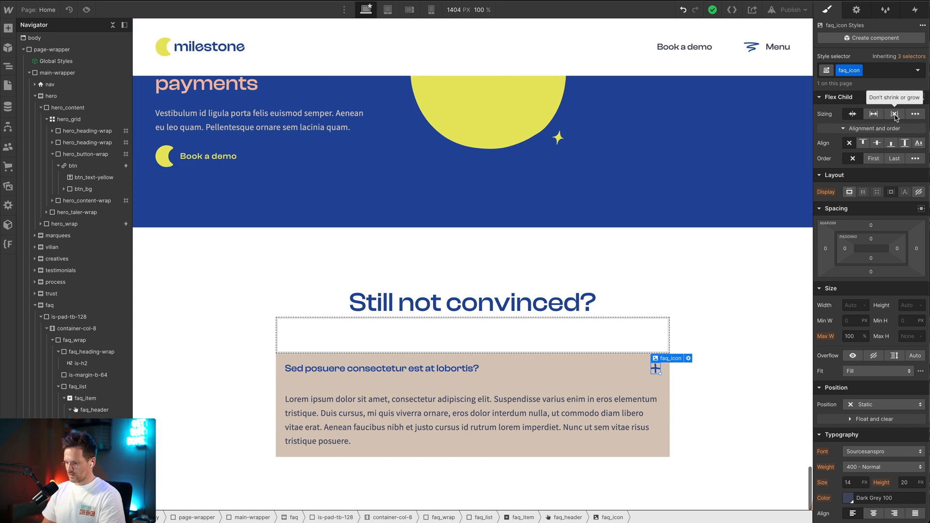
pyautogui.click(97, 420)
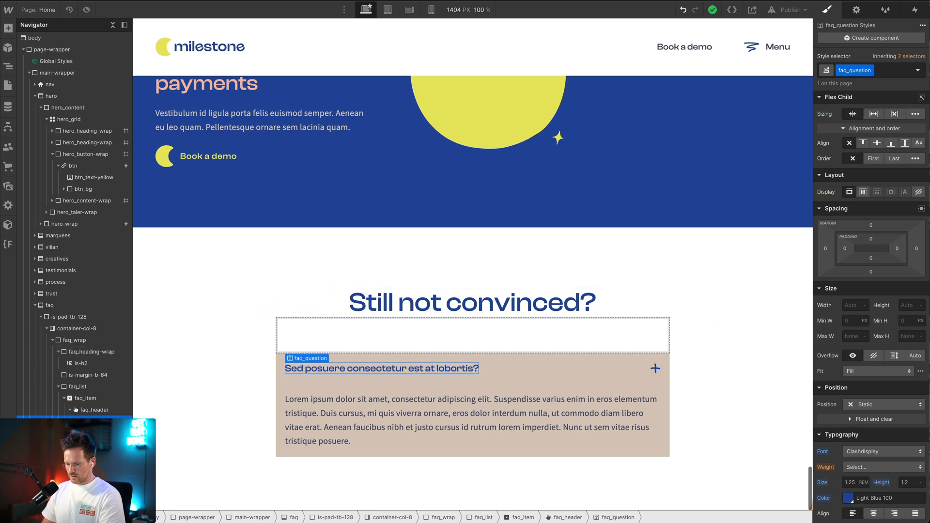
pyautogui.click(873, 113)
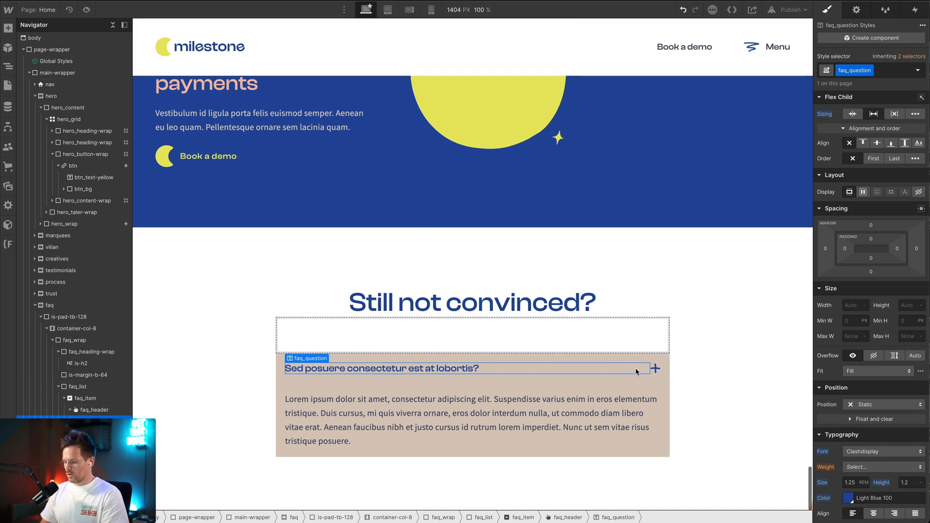
# Check the FAQ item's rounded corners in Figma, and in Webflow set the border radius of faq_item to 0.5 rem
pyautogui.scroll(-1, 630, 412)
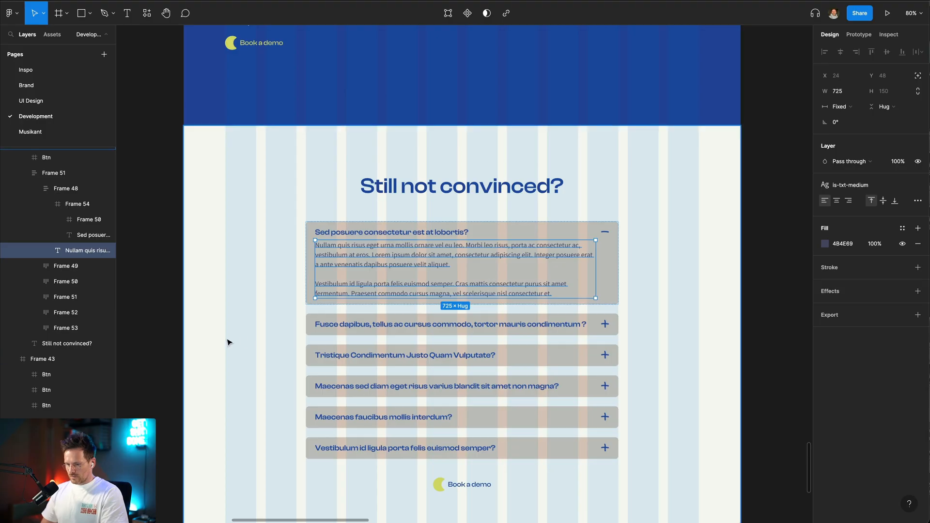
pyautogui.click(310, 227)
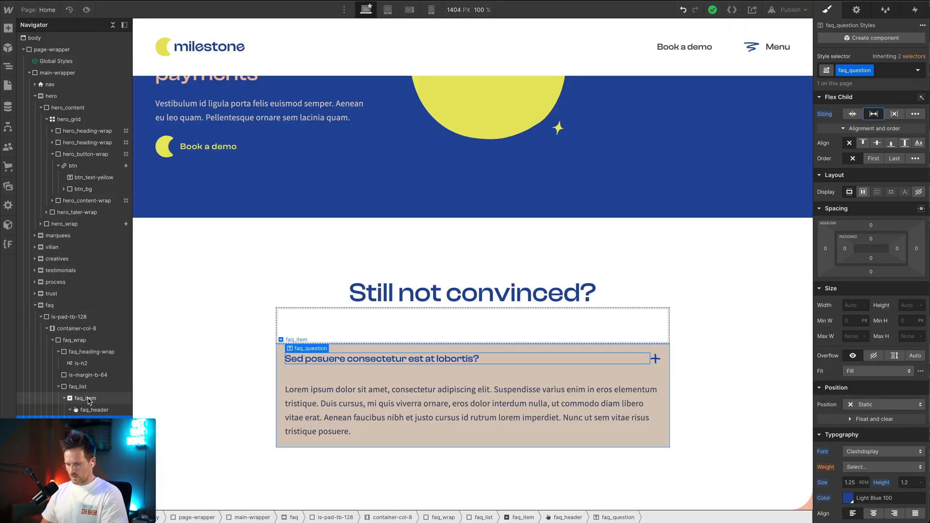
pyautogui.click(85, 398)
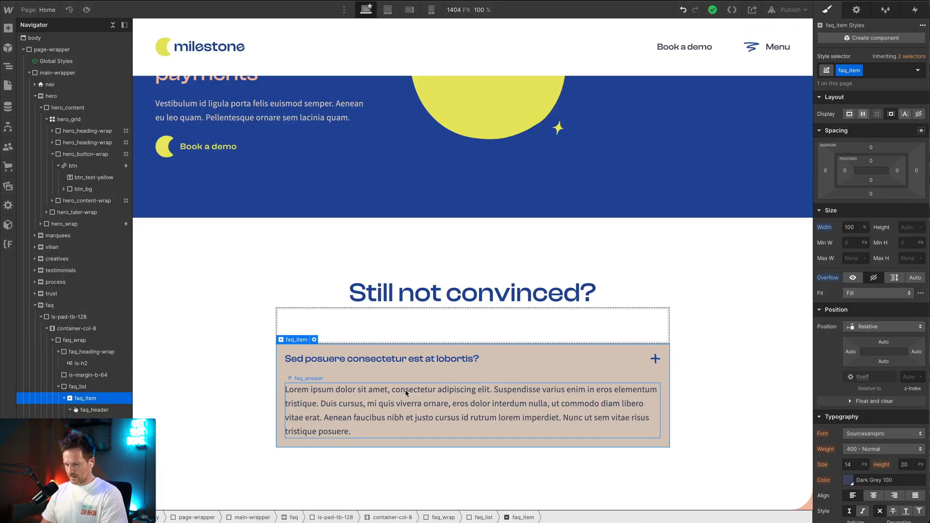
pyautogui.scroll(-8, 870, 371)
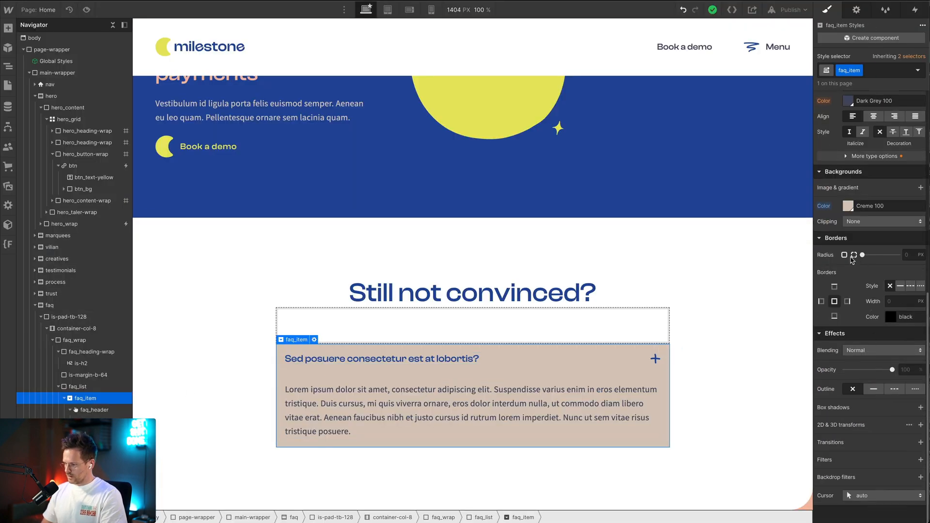
pyautogui.click(910, 252)
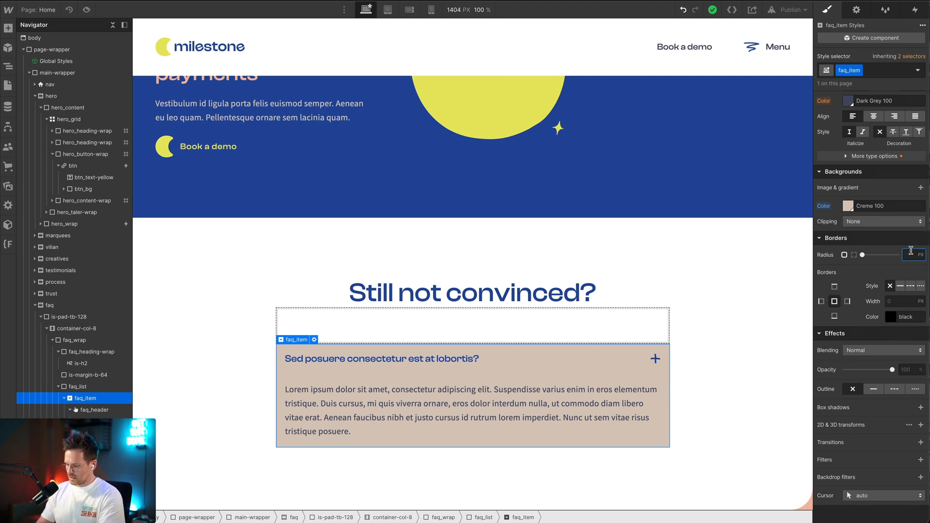
pyautogui.write('5em')
pyautogui.press('Return')
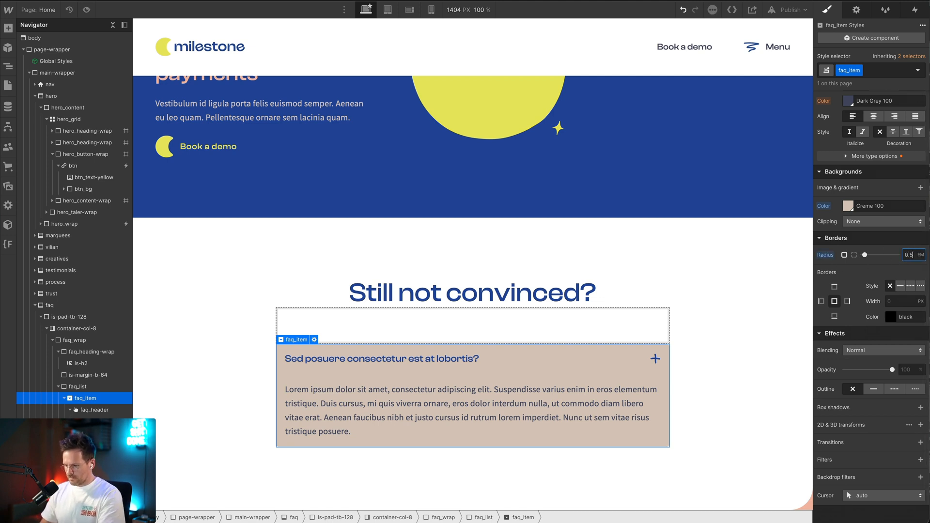
pyautogui.click(764, 367)
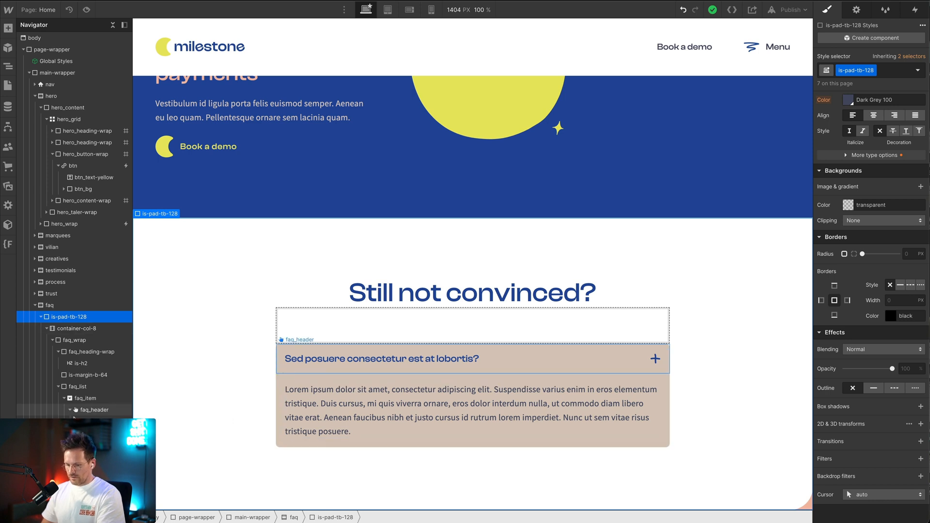
# Set the height of the faq_header dropdown toggle to 80 px
pyautogui.click(93, 410)
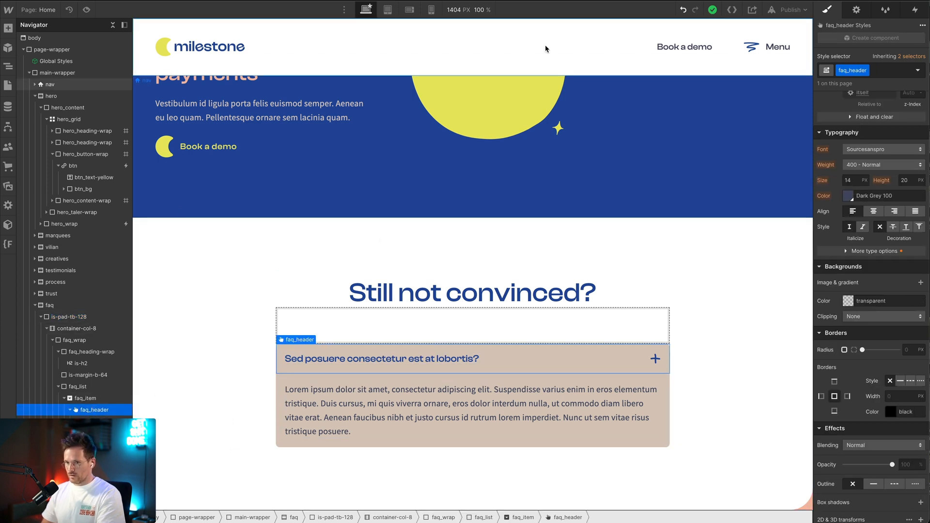
pyautogui.scroll(7, 896, 212)
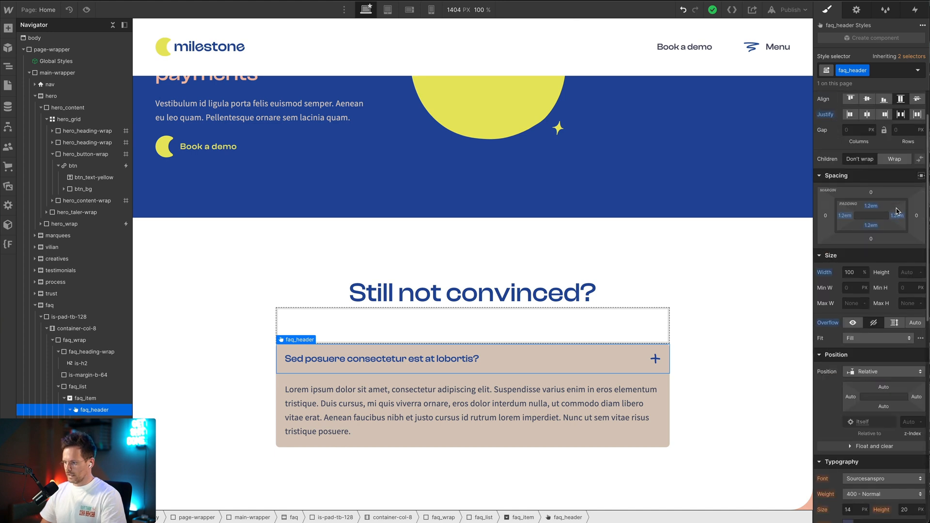
pyautogui.click(912, 272)
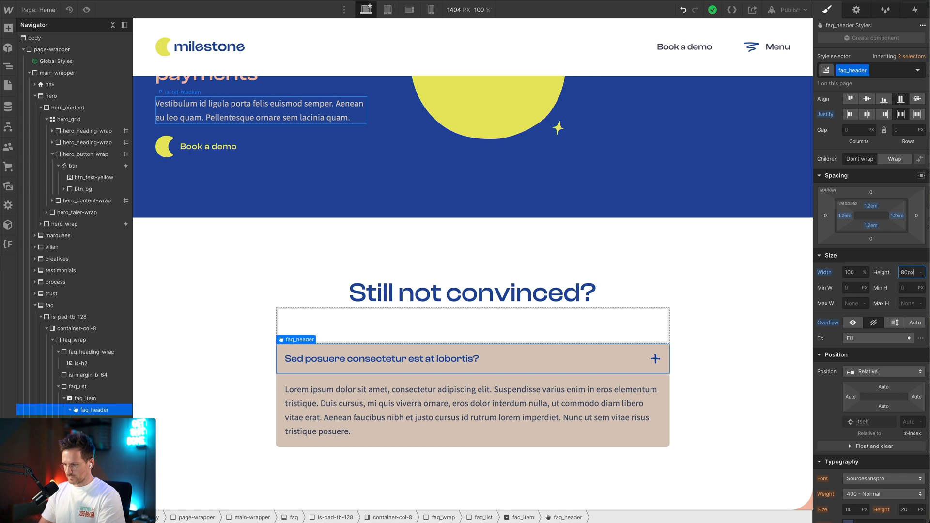
pyautogui.press('Return')
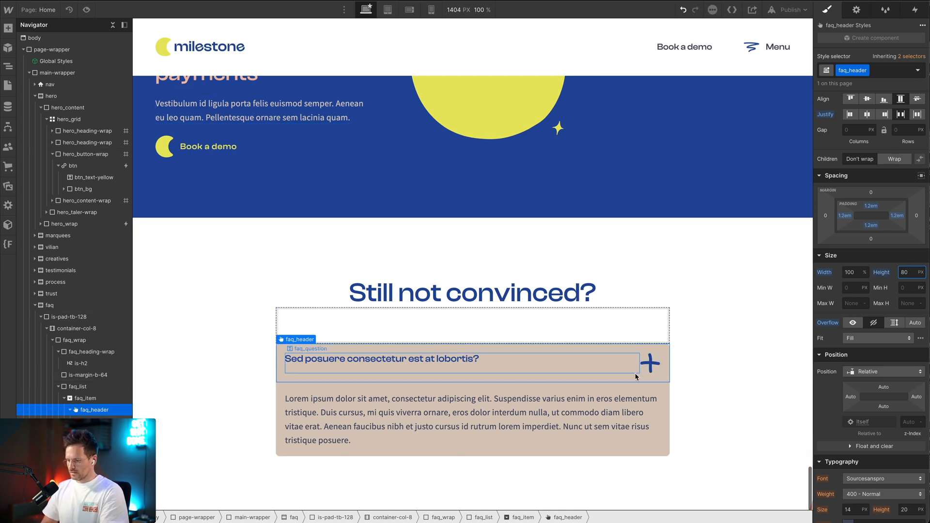
# Set the width and height of faq_icon to 1.5 rem each
pyautogui.click(649, 364)
pyautogui.scroll(2, 821, 290)
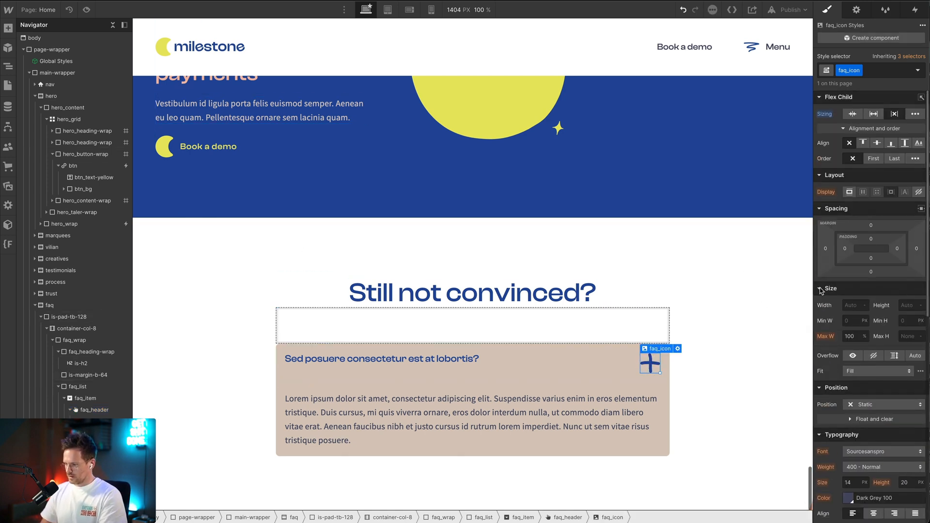
pyautogui.click(847, 306)
pyautogui.write('1')
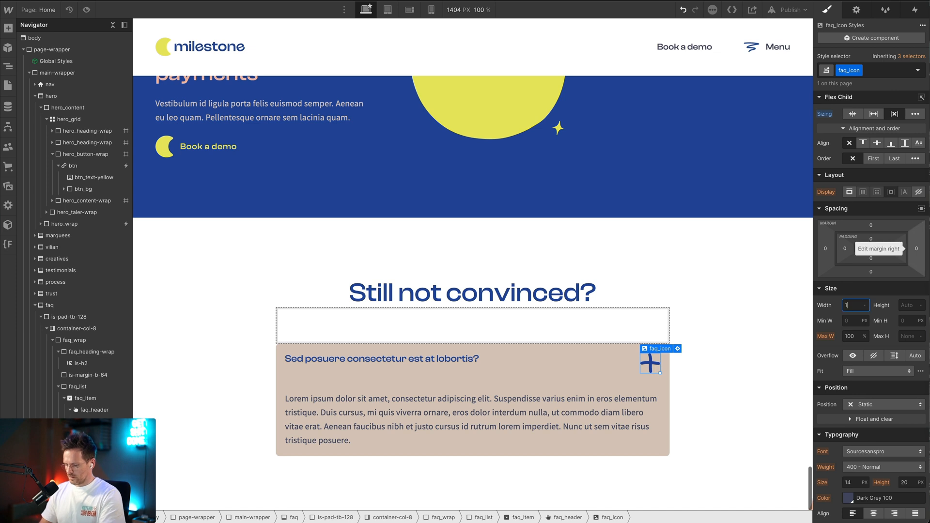
pyautogui.write('.5rem')
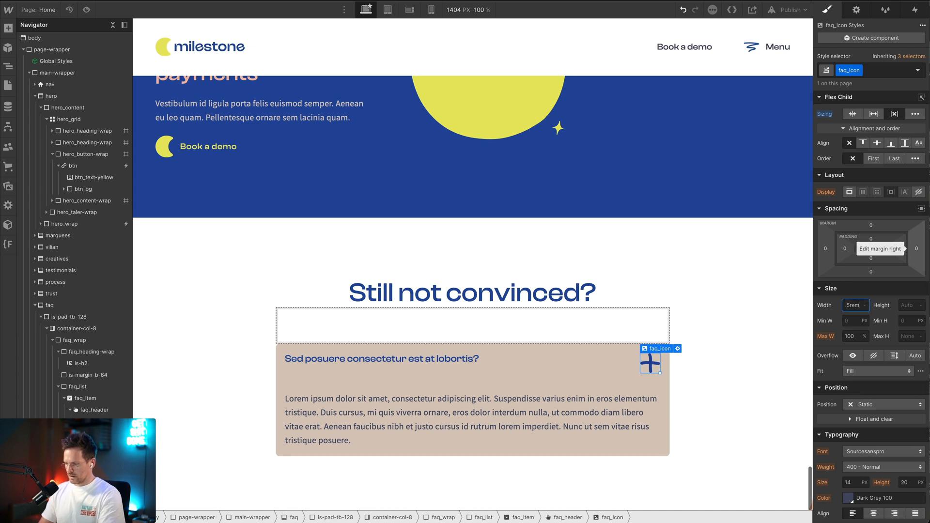
pyautogui.press('Return')
pyautogui.click(909, 305)
pyautogui.write('1.5')
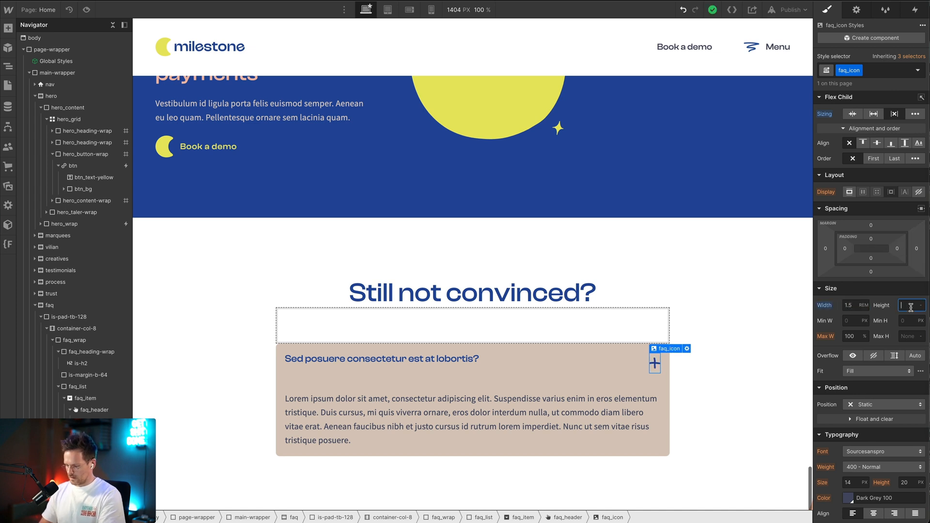
pyautogui.write('rem')
pyautogui.press('Return')
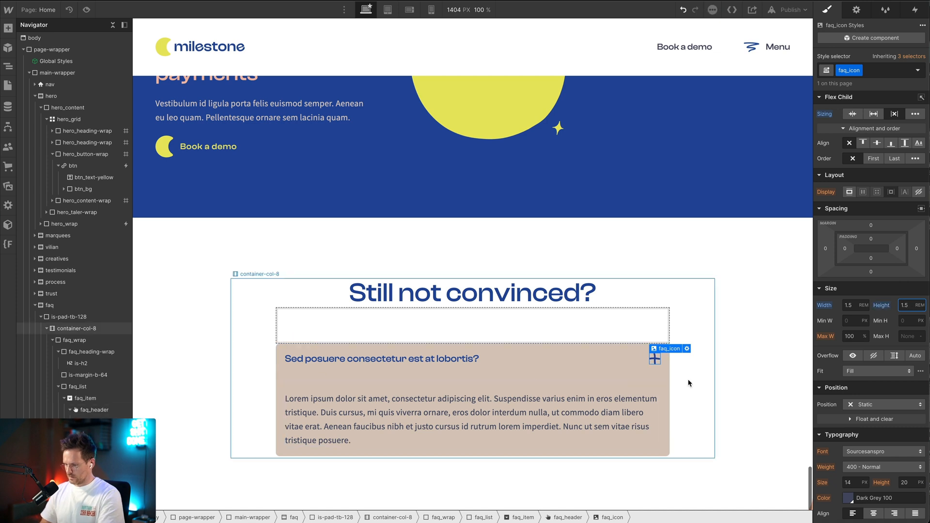
# Vertically center the question and icon within the faq_header flex layout
pyautogui.click(665, 371)
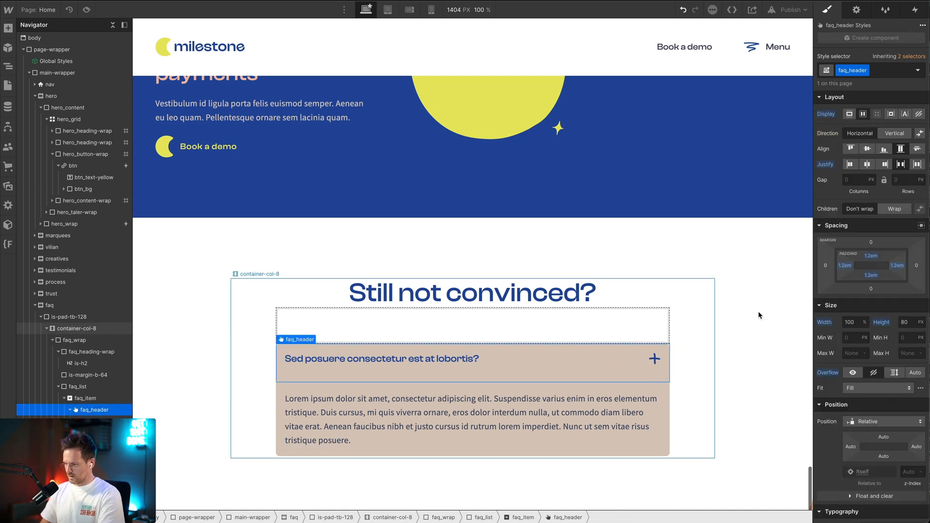
pyautogui.click(867, 149)
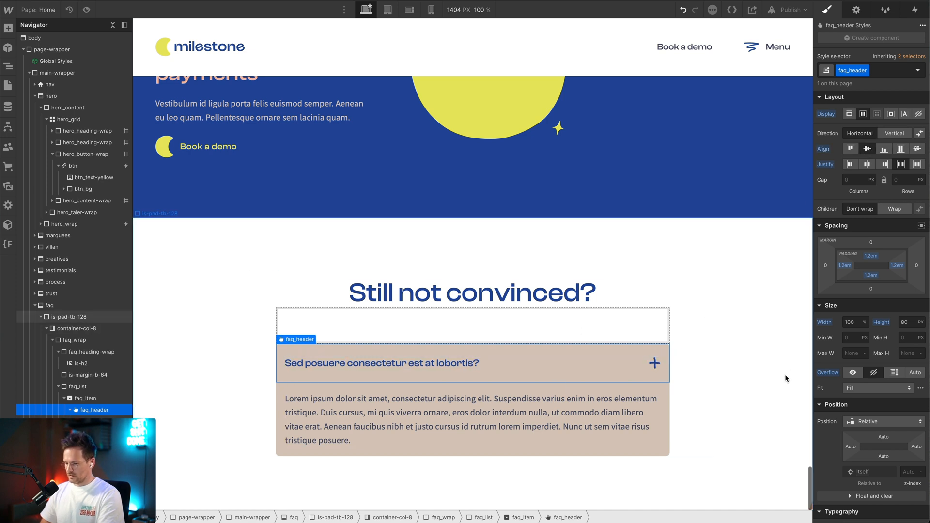
pyautogui.scroll(-1, 500, 413)
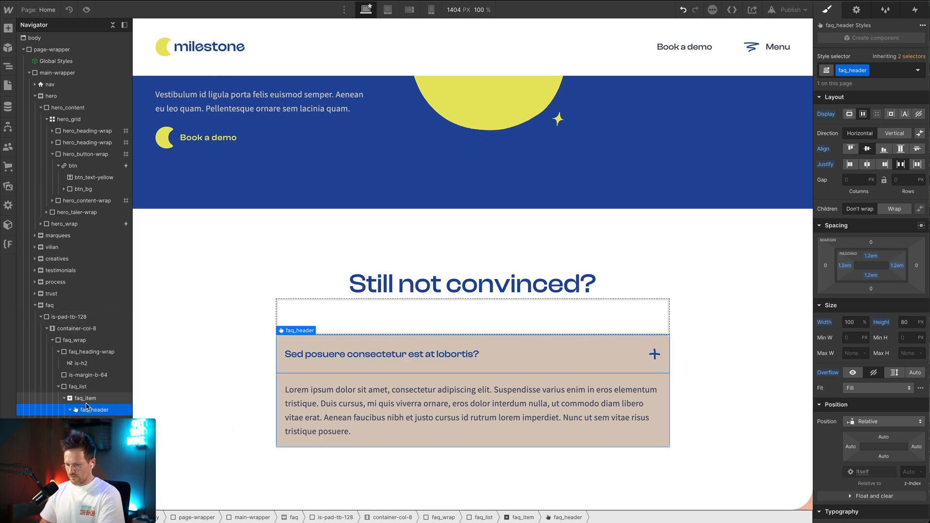
# Test collapsing faq_body with a height of 0, and return its height to Auto
pyautogui.click(908, 322)
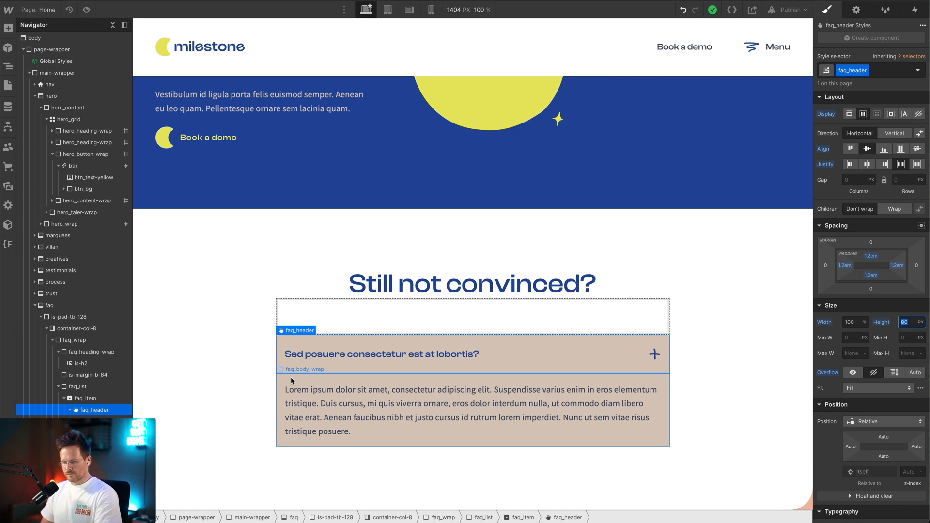
pyautogui.click(92, 445)
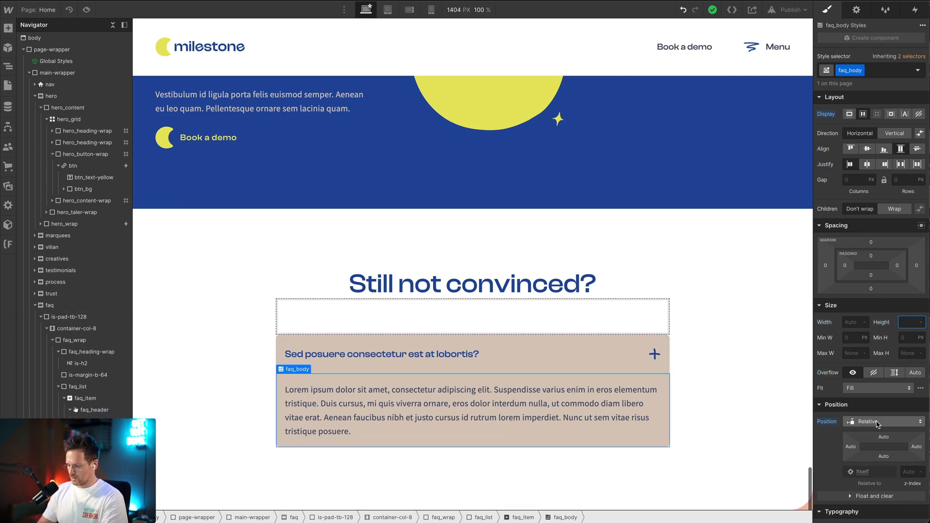
pyautogui.write('0')
pyautogui.press('Return')
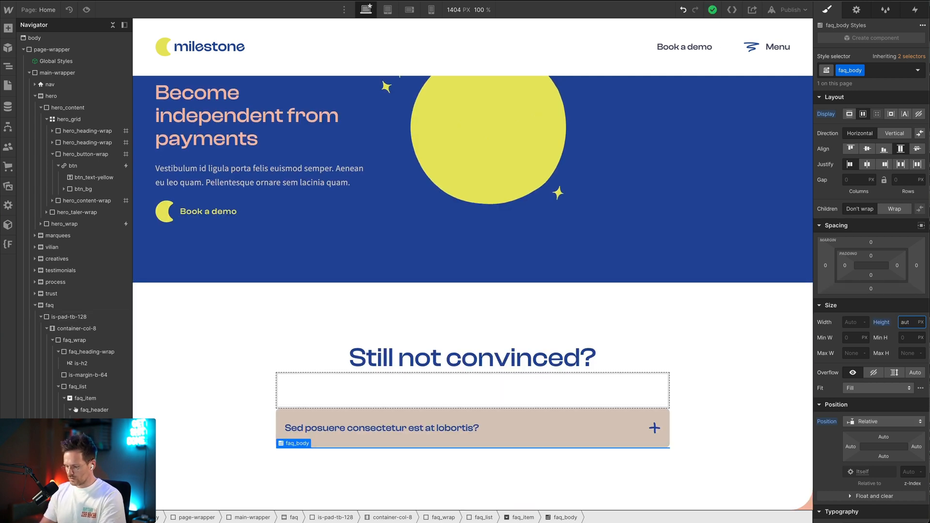
pyautogui.press('Return')
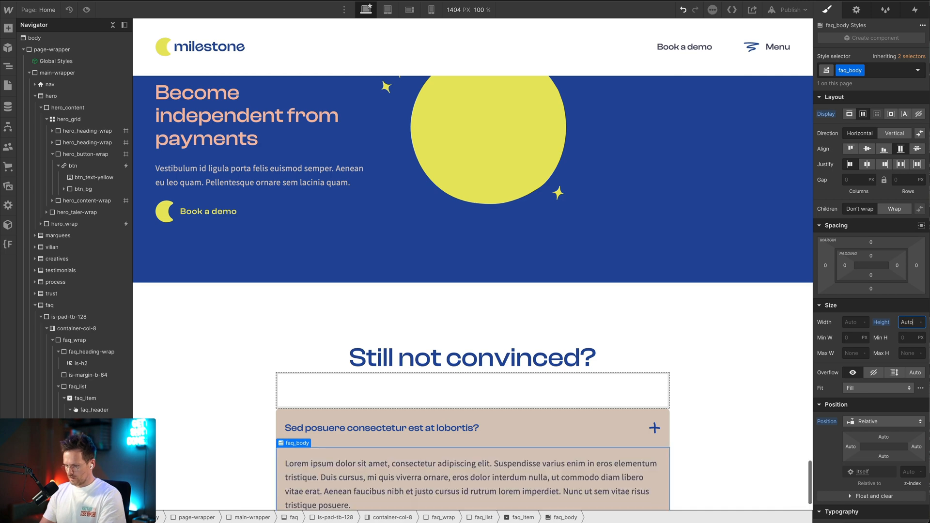
pyautogui.scroll(-2, 624, 297)
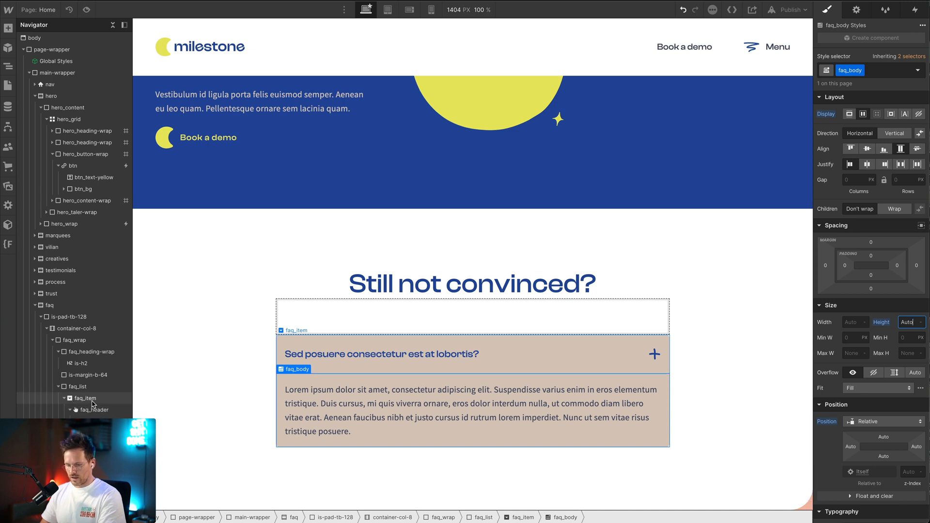
# Compare the element triggers available in Interactions for faq_item and faq_header
pyautogui.click(92, 403)
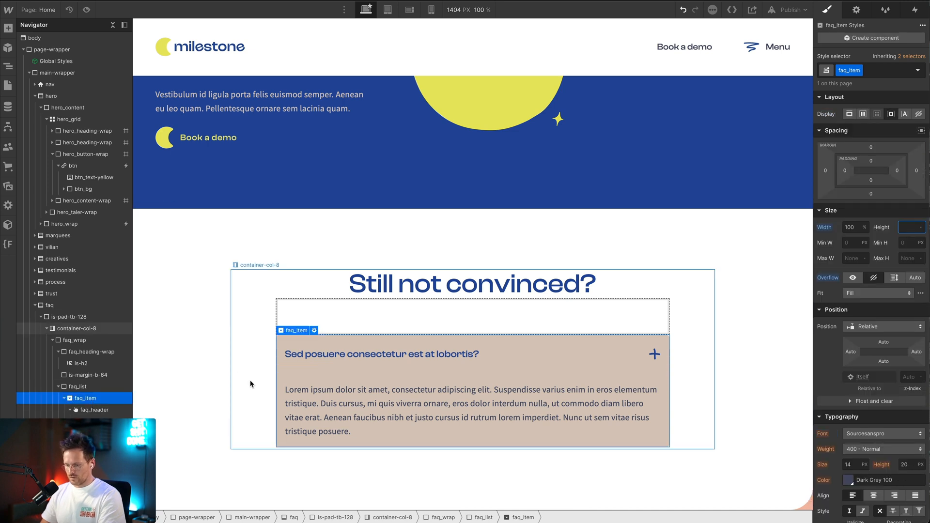
pyautogui.click(916, 10)
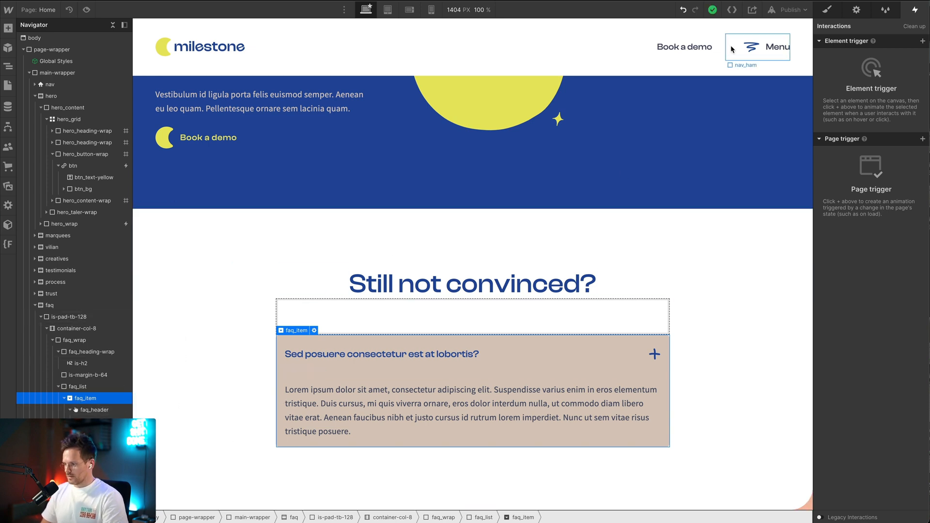
pyautogui.click(922, 42)
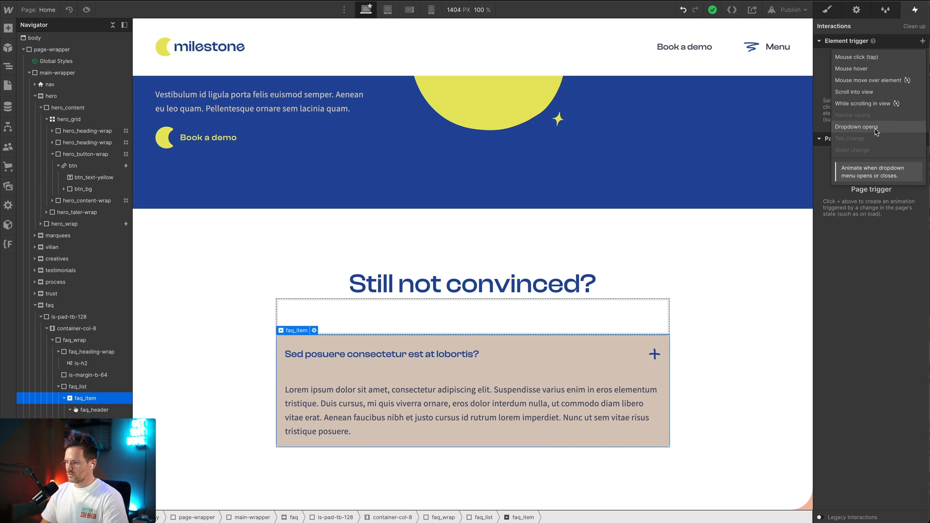
pyautogui.click(108, 410)
pyautogui.click(109, 410)
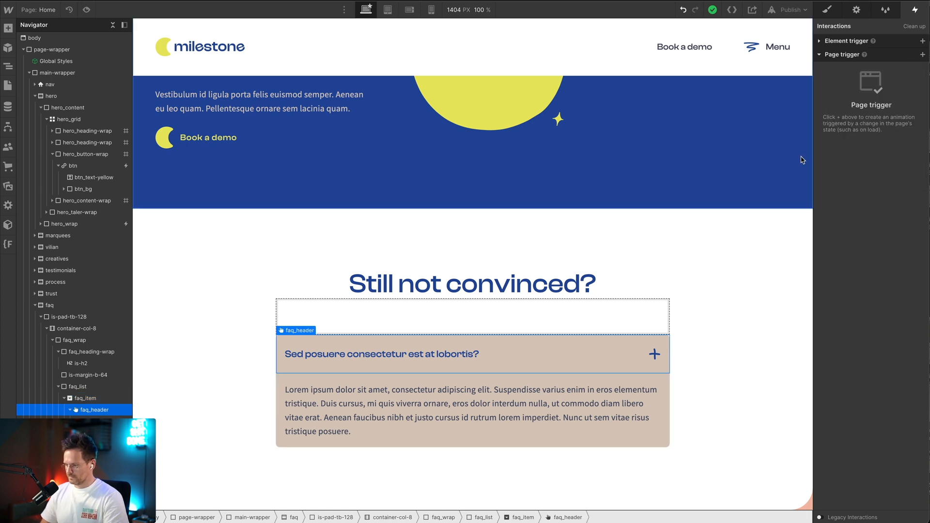
pyautogui.click(818, 41)
pyautogui.click(922, 42)
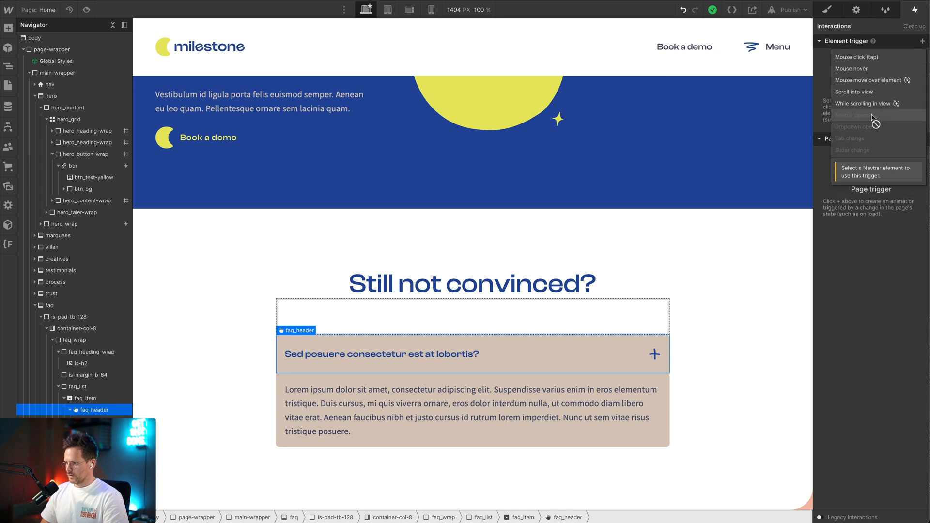
# Add a Dropdown opens element trigger to faq_item
pyautogui.click(88, 402)
pyautogui.click(104, 397)
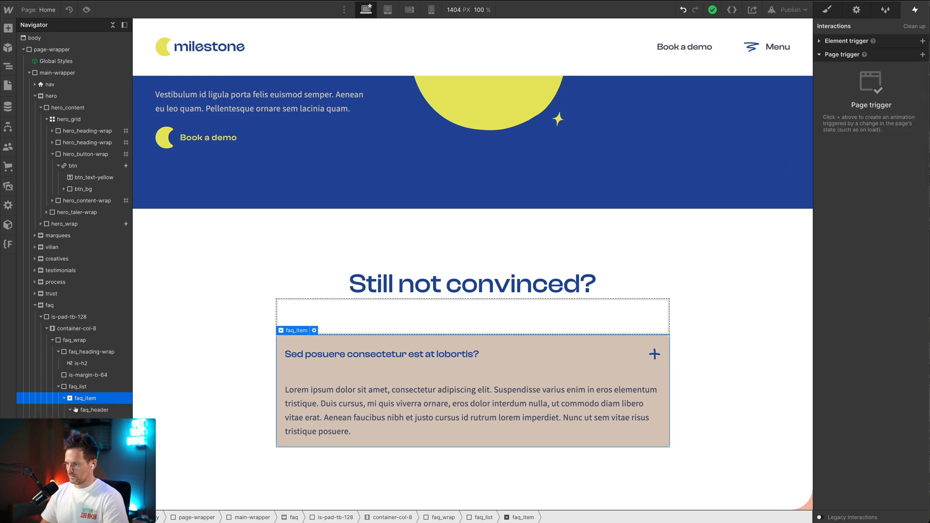
pyautogui.click(820, 40)
pyautogui.click(922, 43)
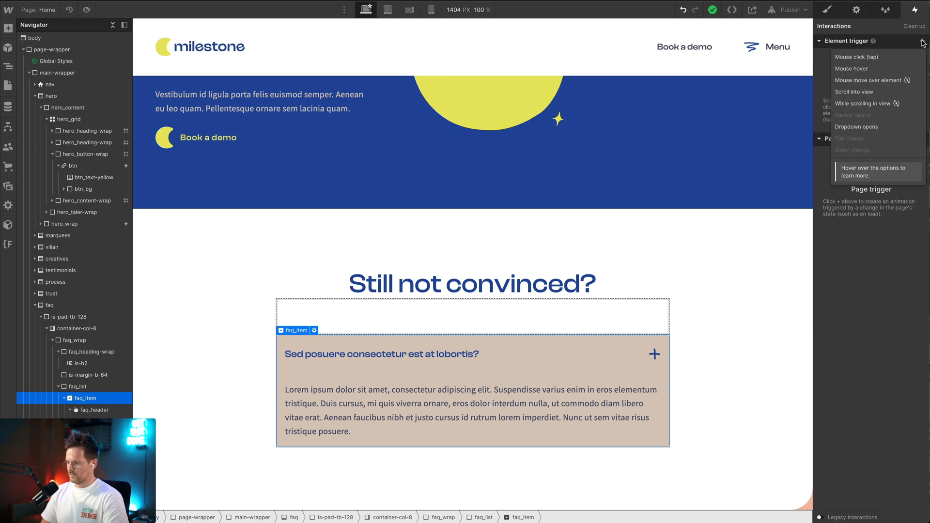
pyautogui.click(867, 121)
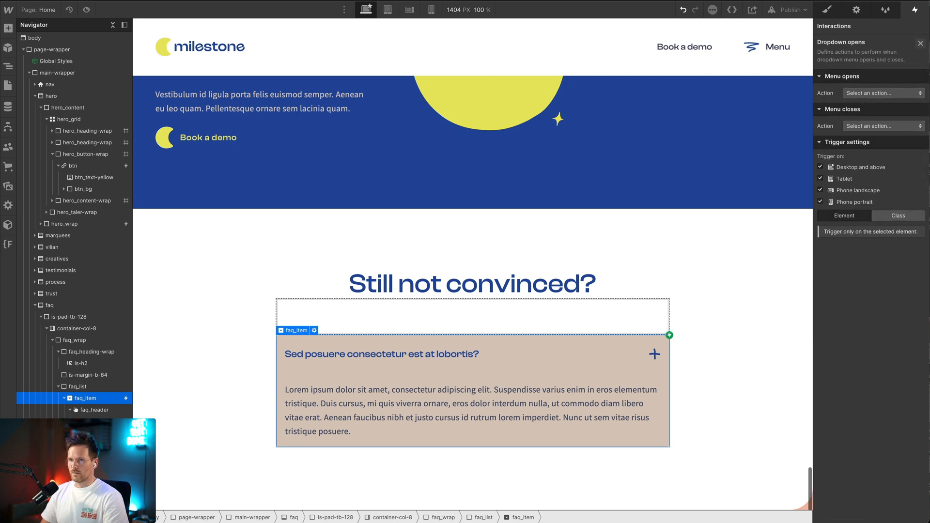
# Set the Menu opens action to start the FAQ Open timed animation, and open that animation for editing
pyautogui.click(871, 94)
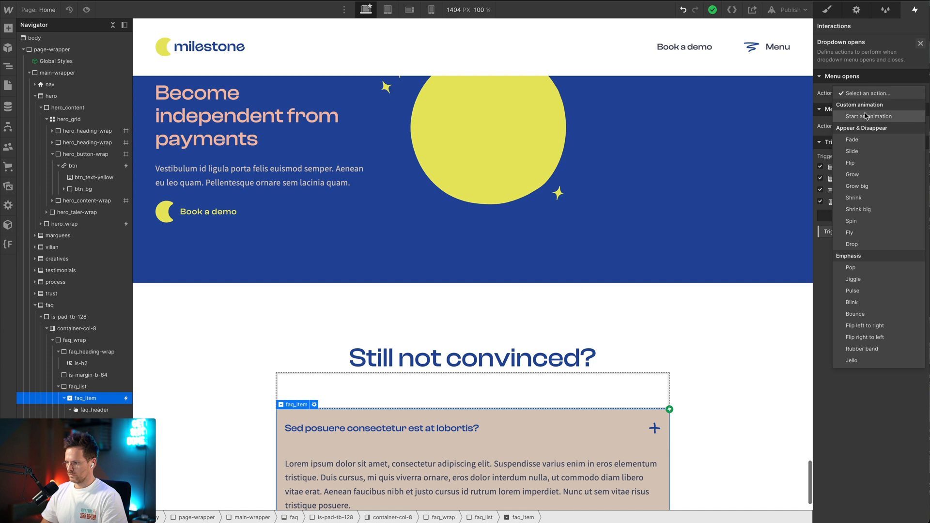
pyautogui.click(893, 68)
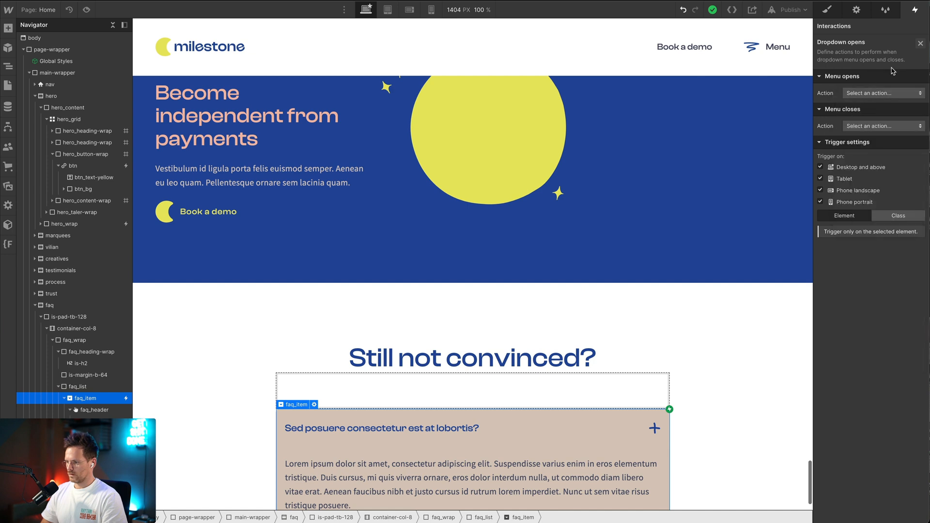
pyautogui.click(860, 93)
pyautogui.click(860, 117)
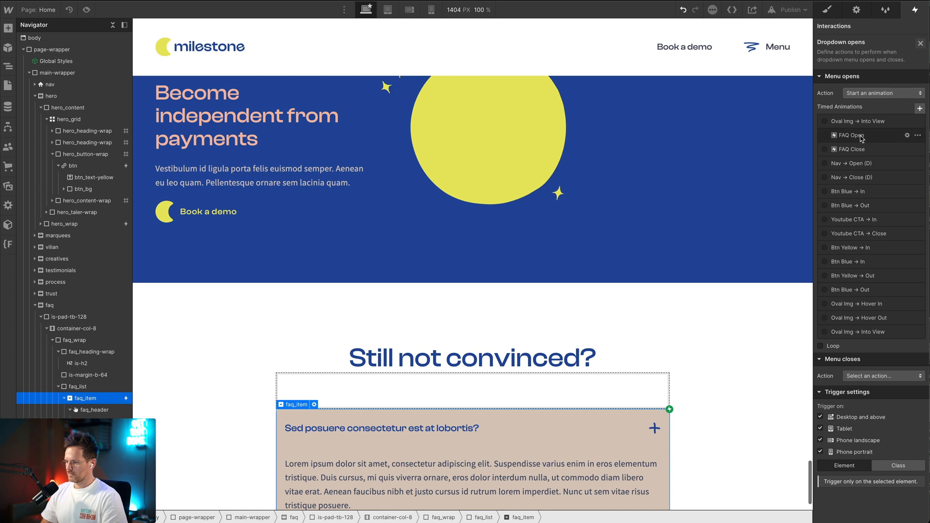
pyautogui.click(844, 138)
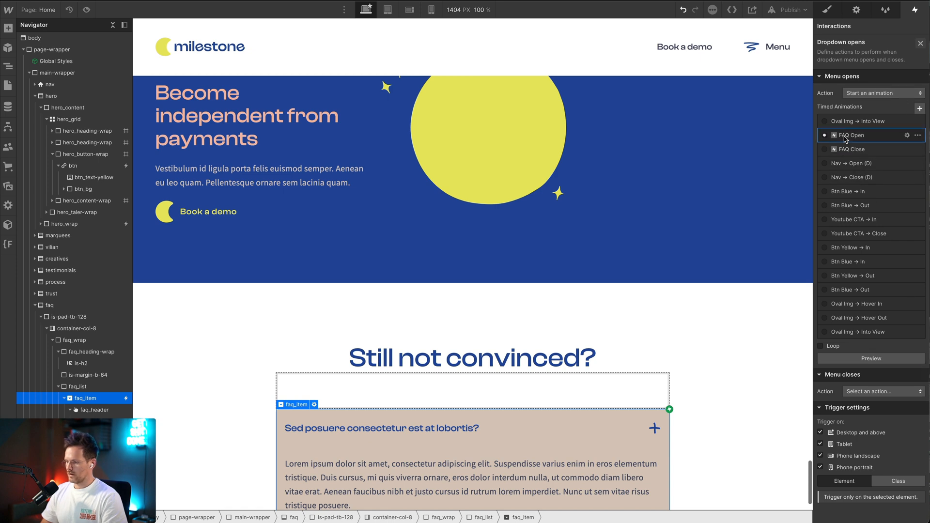
pyautogui.click(844, 137)
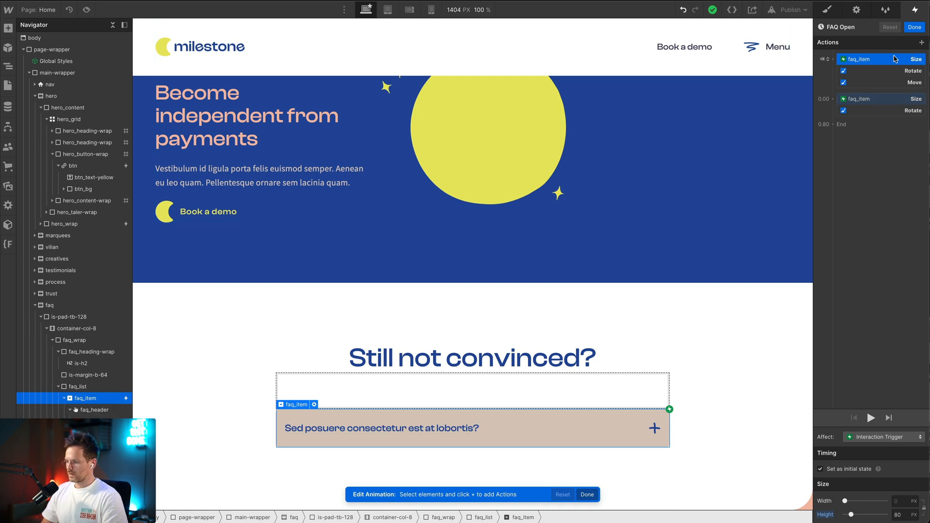
# Clear the width setting from the second faq_item Size action in FAQ Open, and check it against the initial-state Size action
pyautogui.click(869, 99)
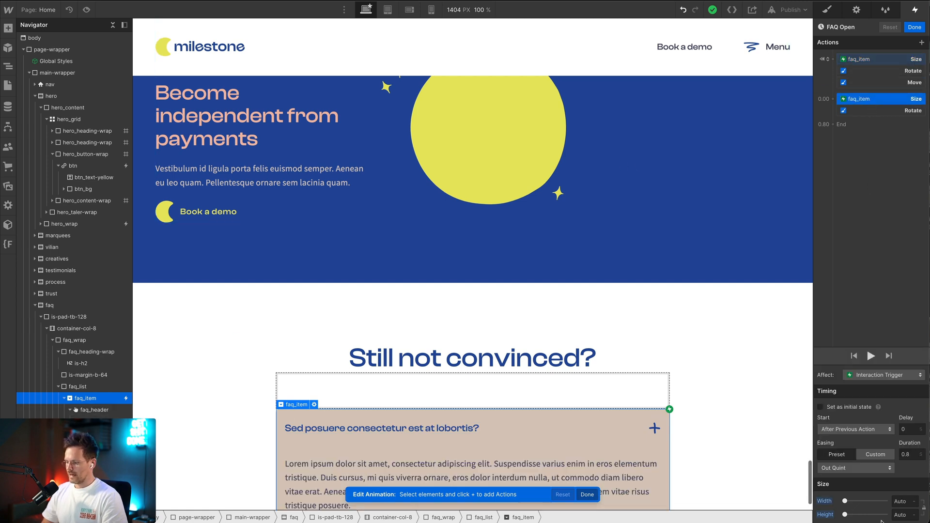
pyautogui.click(822, 505)
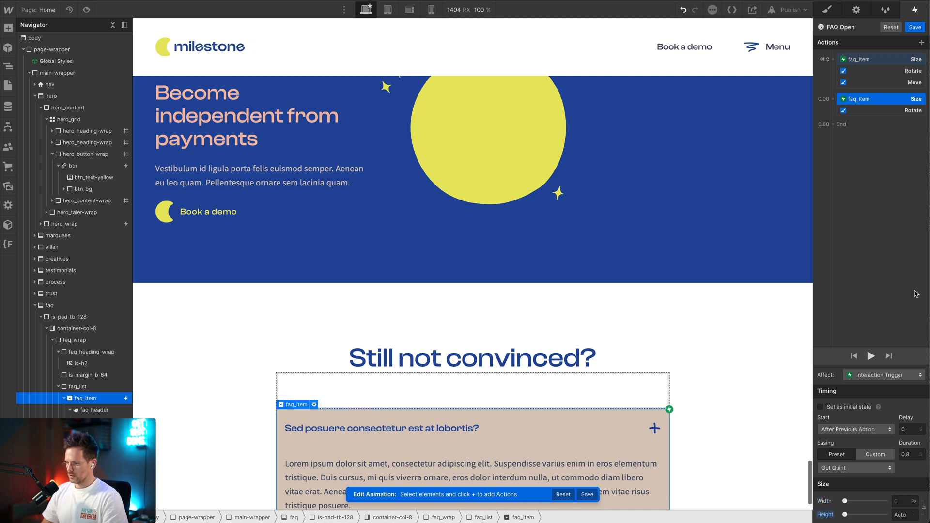
pyautogui.click(893, 58)
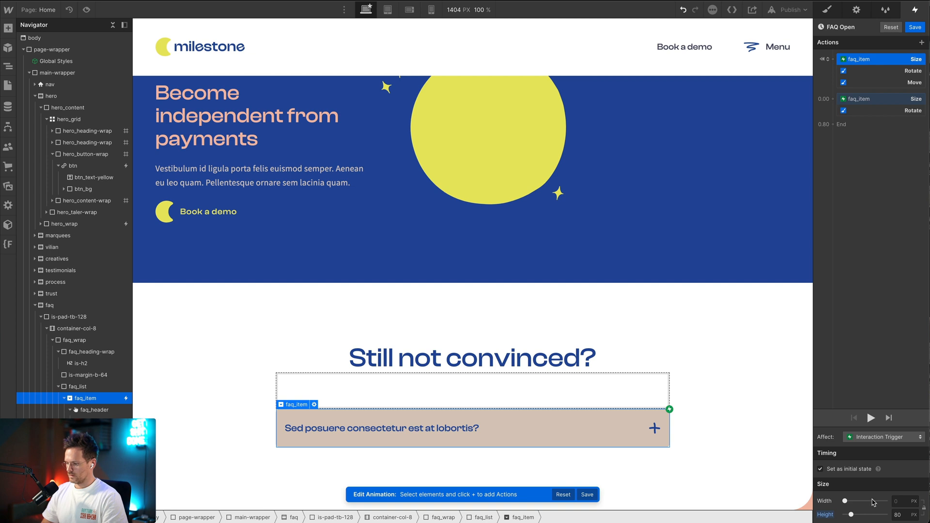
pyautogui.click(880, 100)
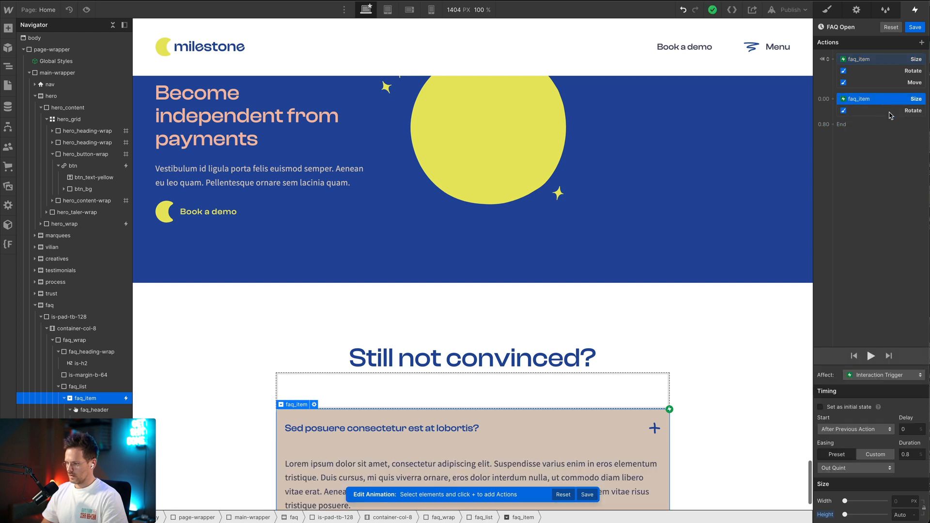
# Change the target of the initial-state Rotate action in FAQ Open to faq_icon
pyautogui.click(879, 73)
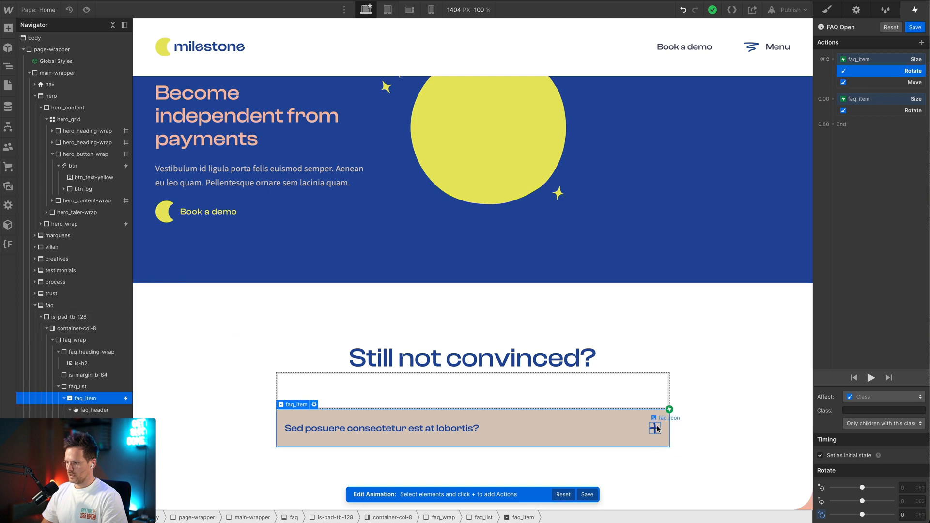
pyautogui.rightClick(907, 78)
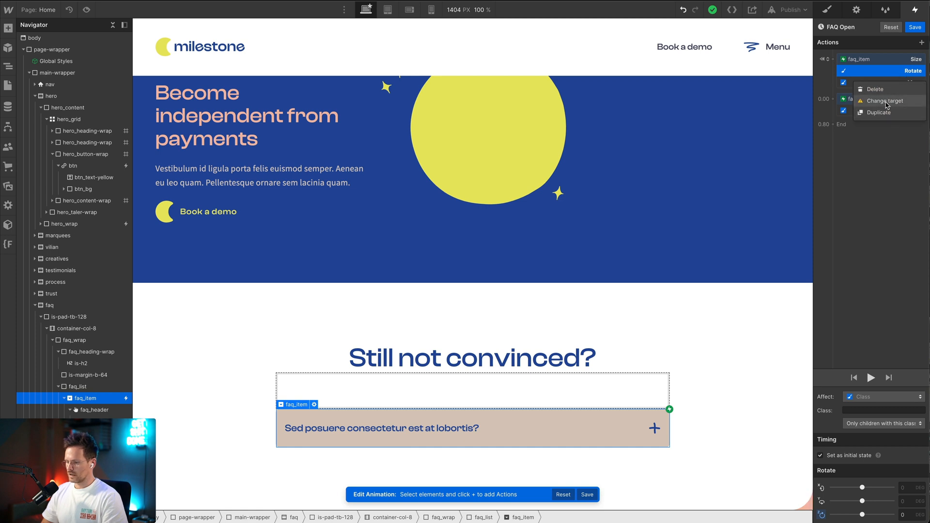
pyautogui.click(883, 101)
pyautogui.click(655, 427)
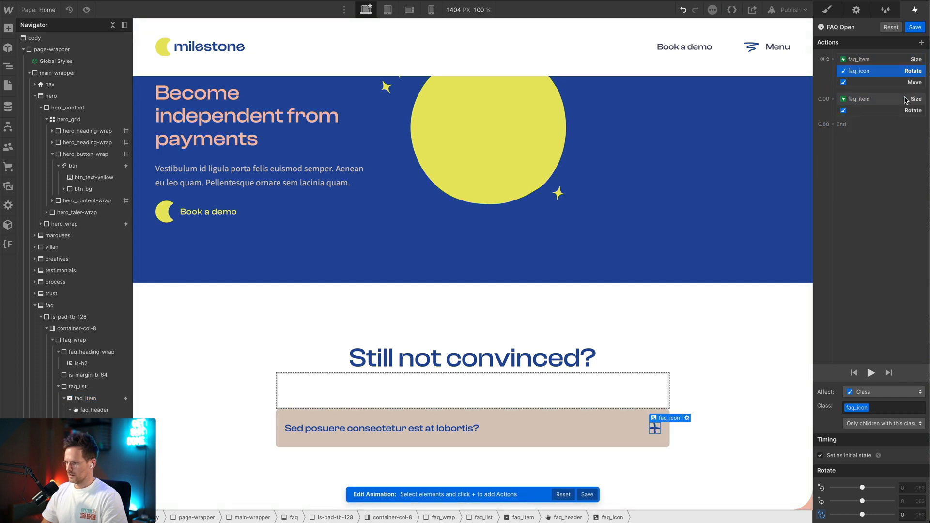
# Change the target of the second Rotate action in FAQ Open, the 135-degree one, to faq_icon
pyautogui.click(895, 112)
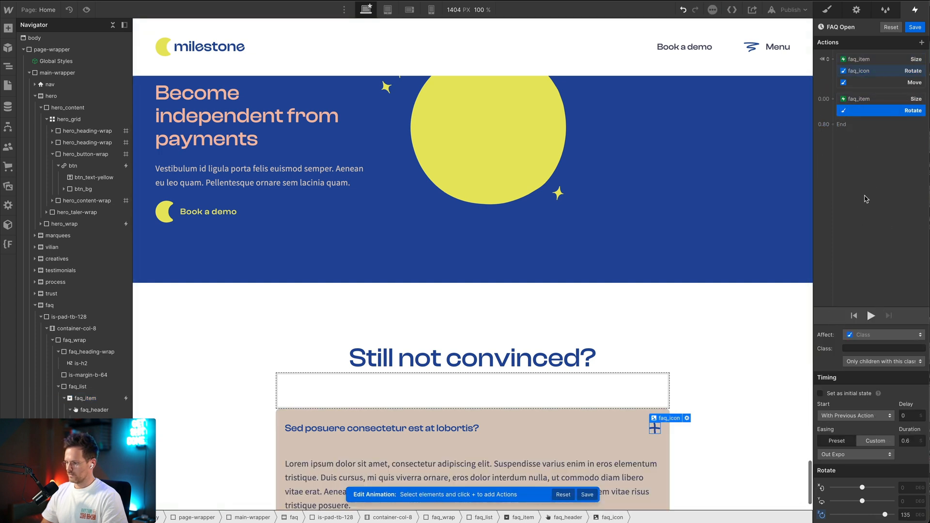
pyautogui.rightClick(860, 116)
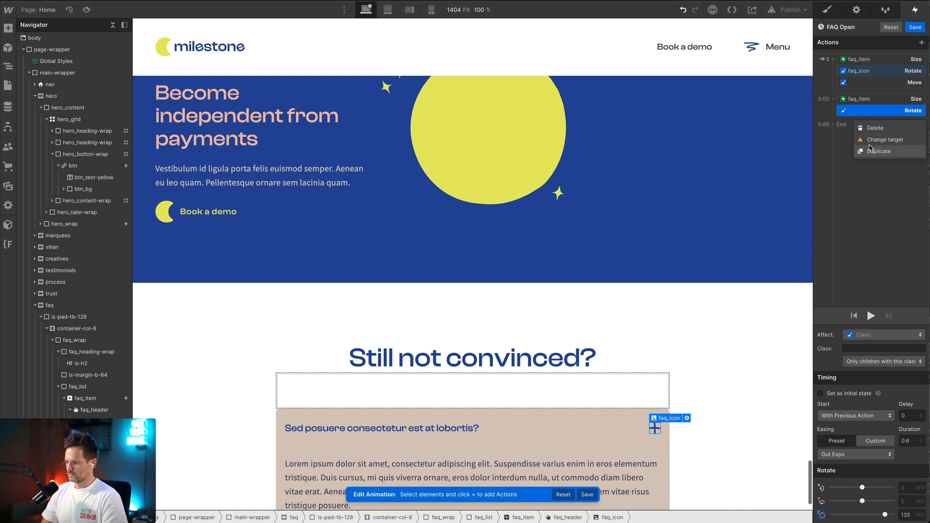
pyautogui.click(871, 139)
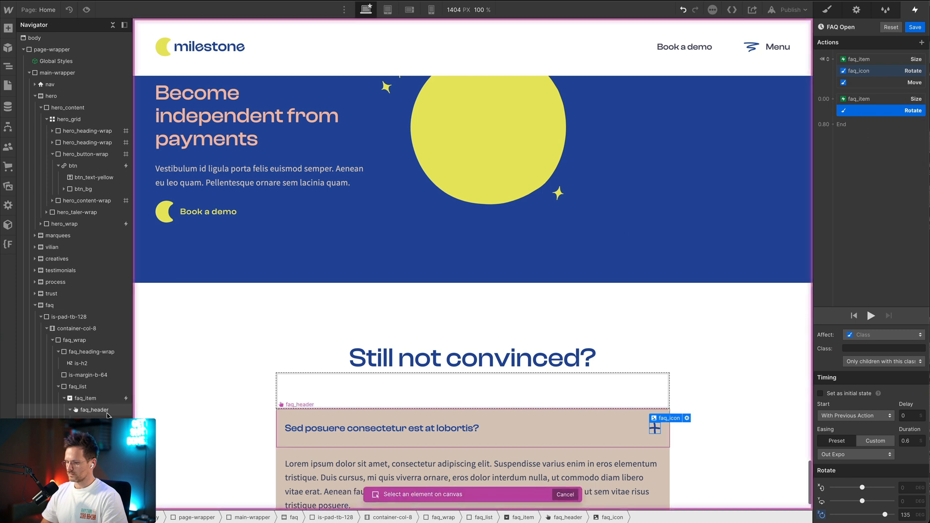
pyautogui.click(654, 428)
# Play the FAQ Open animation and delete its untargeted initial-state Move action
pyautogui.click(891, 82)
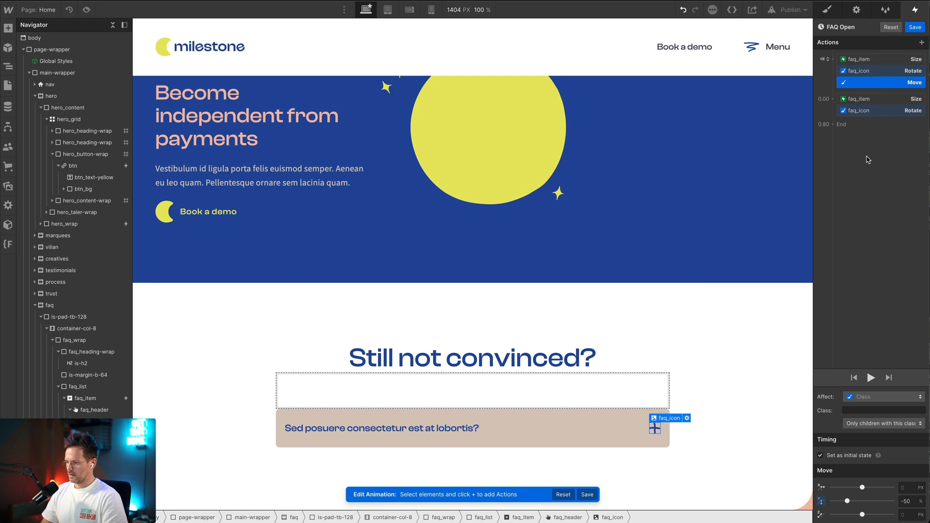
pyautogui.click(869, 379)
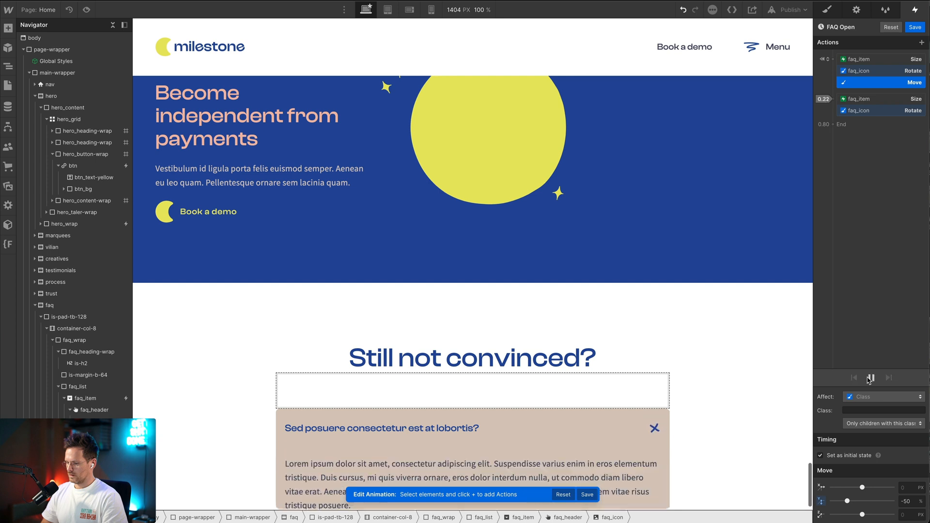
pyautogui.click(875, 91)
pyautogui.click(873, 86)
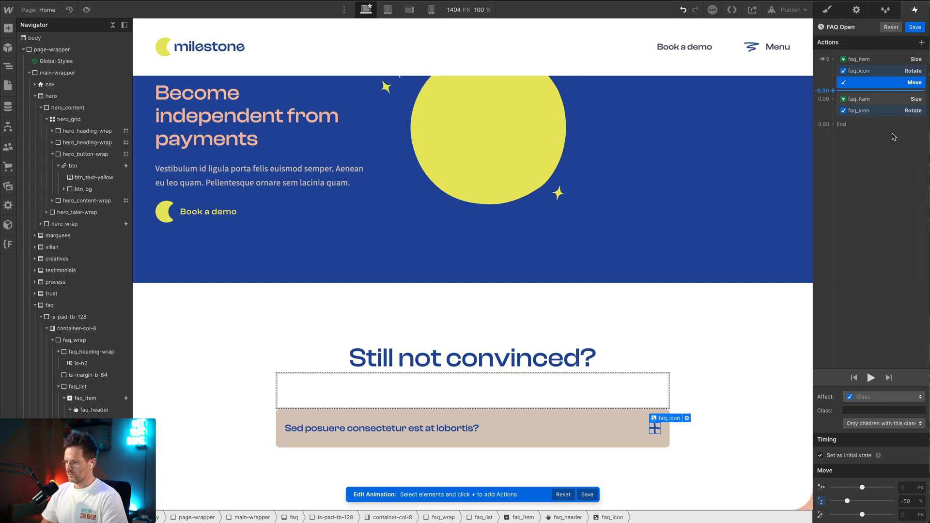
pyautogui.click(891, 272)
pyautogui.click(877, 87)
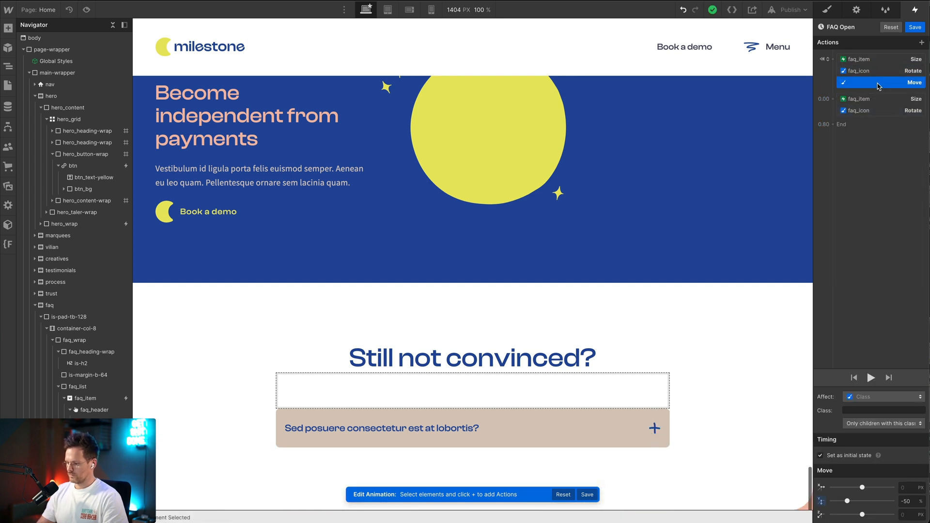
pyautogui.press('Delete')
# Play the trimmed FAQ Open animation once more and save it
pyautogui.click(870, 355)
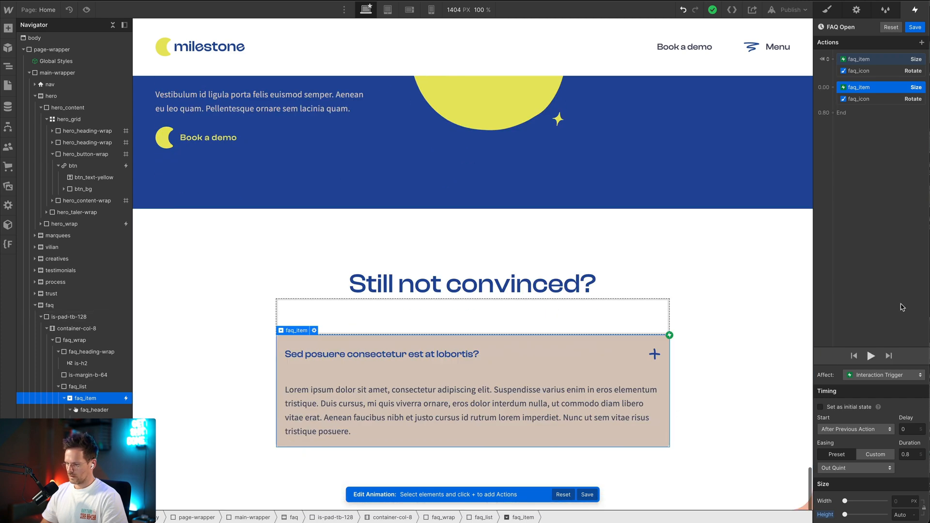
pyautogui.click(871, 356)
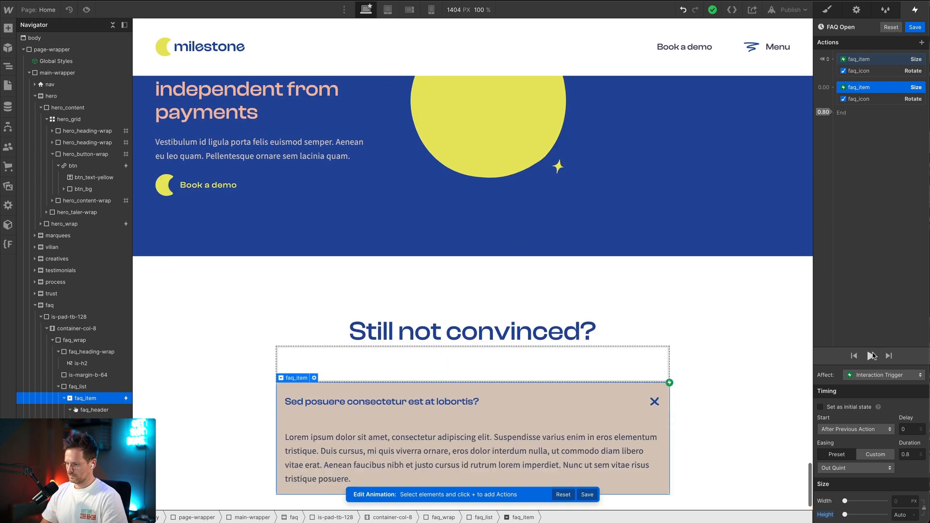
pyautogui.click(913, 29)
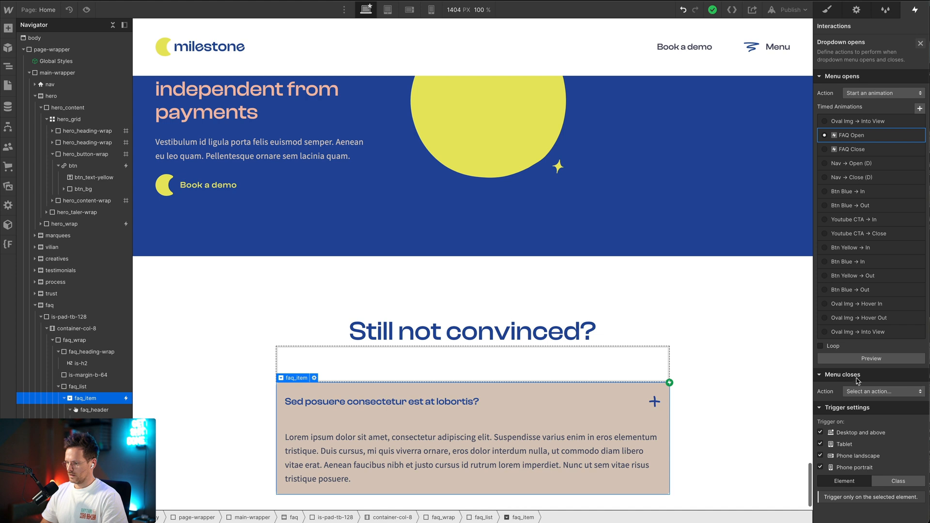
# Set the Menu closes action to start the FAQ Close timed animation, and open that animation for editing
pyautogui.click(867, 391)
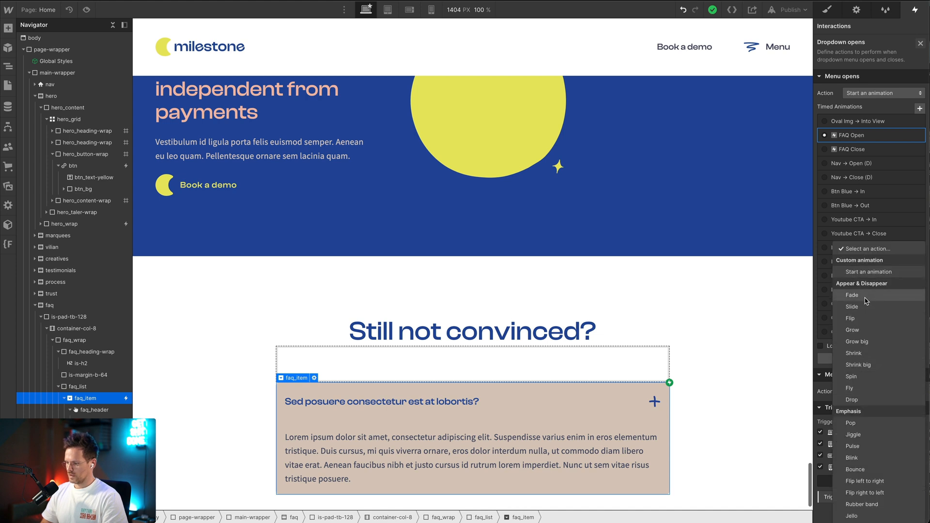
pyautogui.click(867, 272)
pyautogui.scroll(-3, 872, 304)
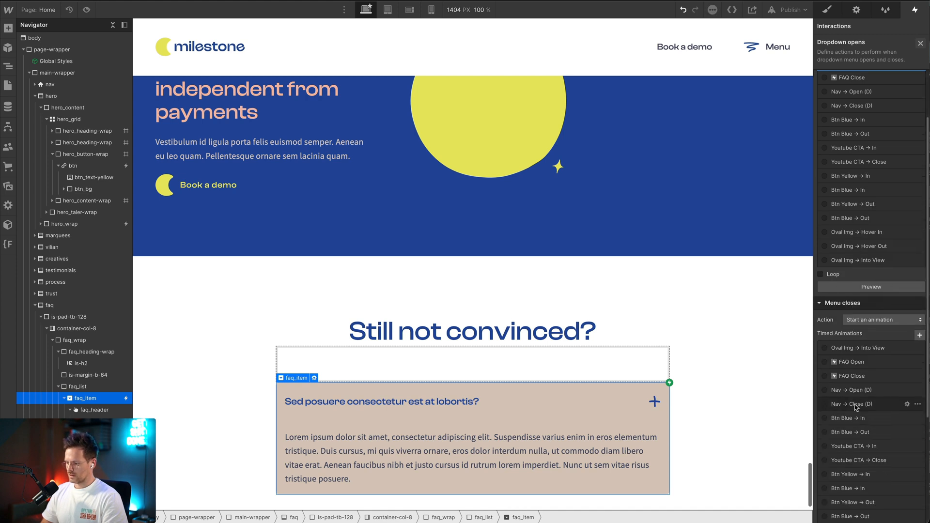
pyautogui.click(851, 376)
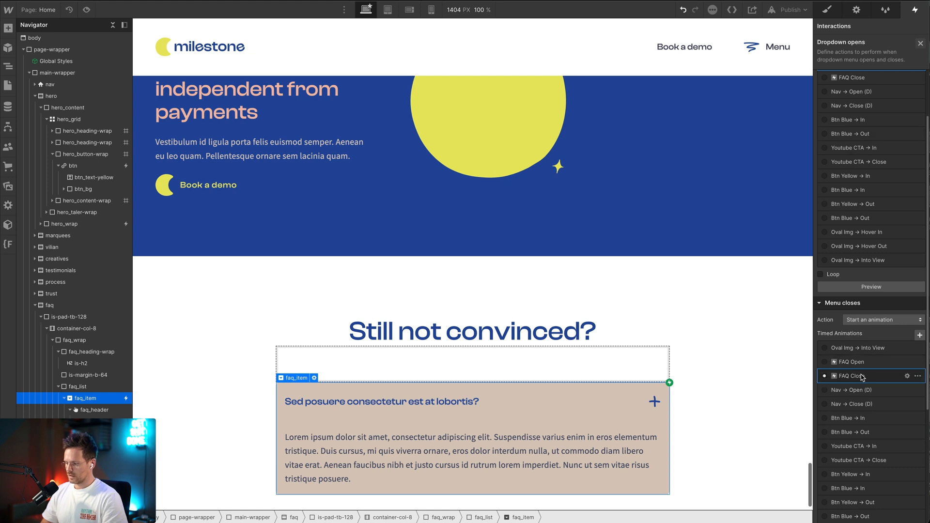
pyautogui.click(907, 376)
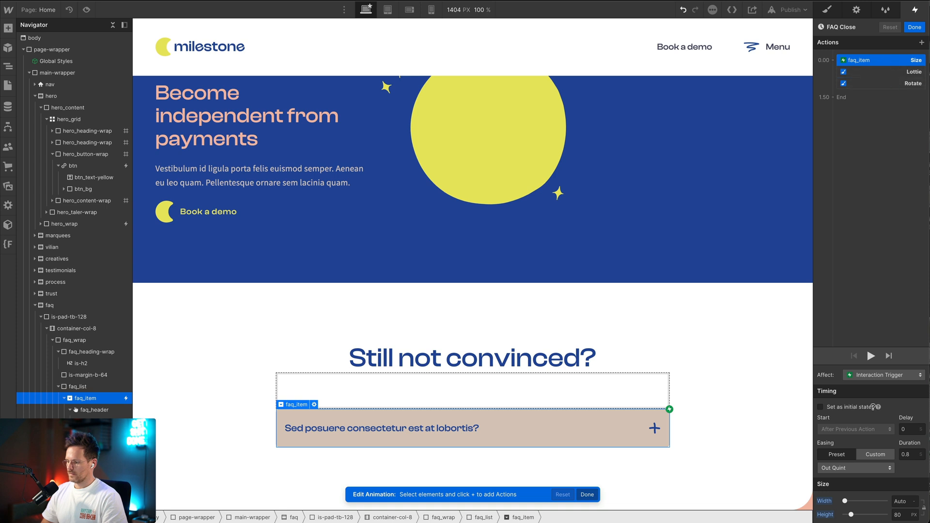
# Clear the width setting from the faq_item Size action in FAQ Close, and delete the Lottie action
pyautogui.click(830, 504)
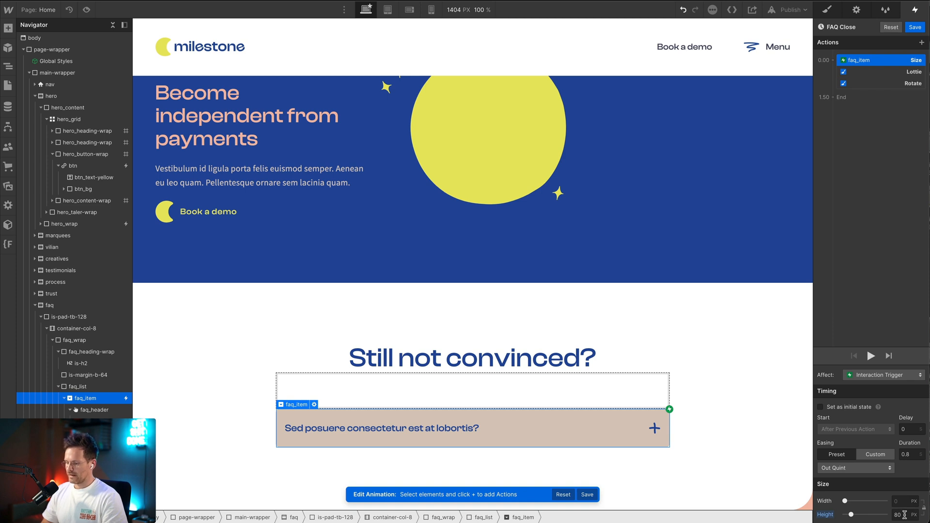
pyautogui.click(892, 75)
pyautogui.press('Delete')
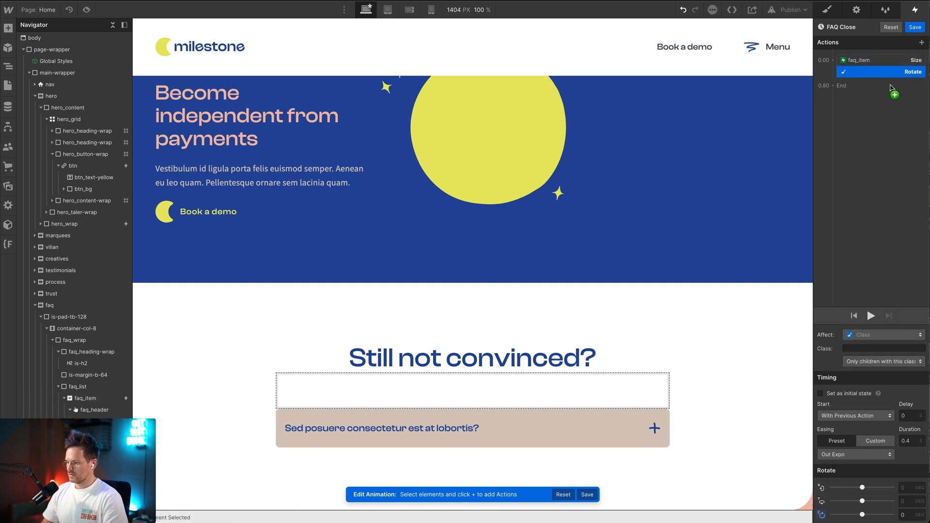
# Change the target of the Rotate action in FAQ Close to faq_icon, then play and save the animation
pyautogui.rightClick(879, 71)
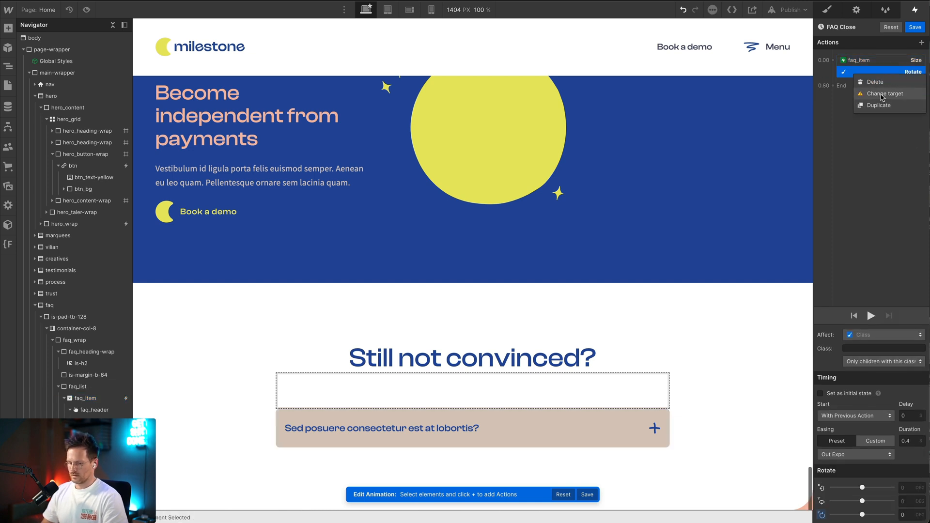
pyautogui.click(881, 95)
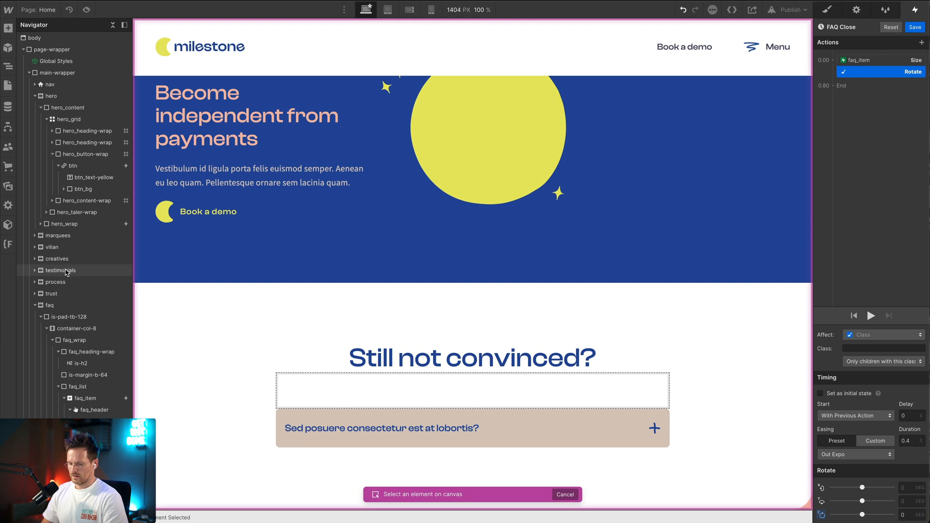
pyautogui.click(654, 428)
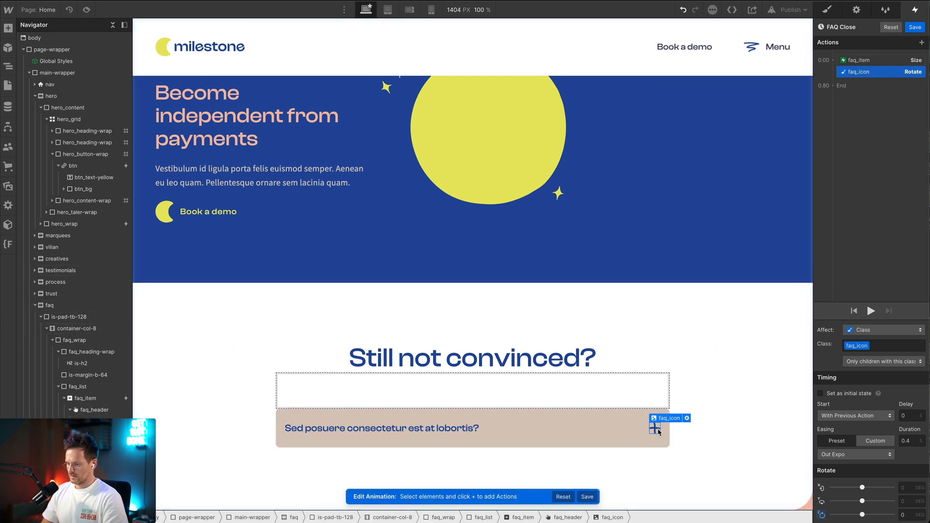
pyautogui.click(902, 515)
pyautogui.click(870, 310)
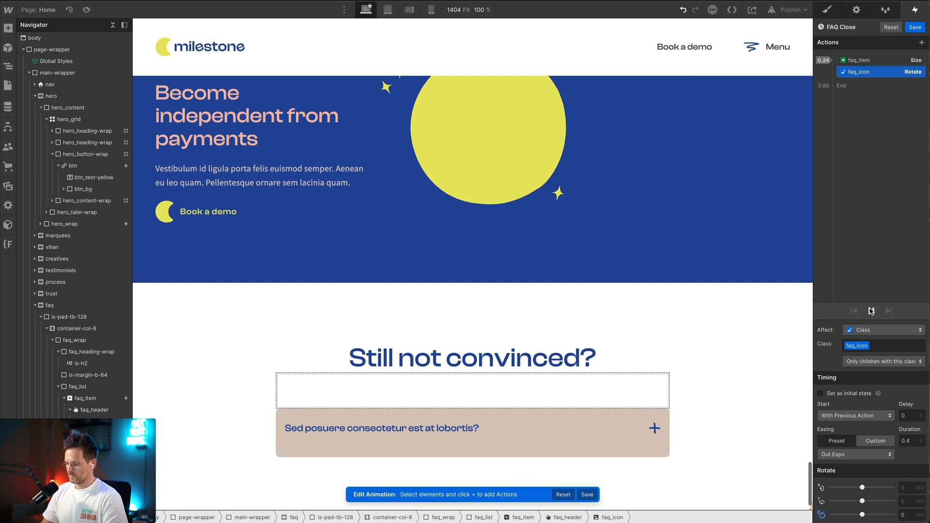
pyautogui.click(915, 27)
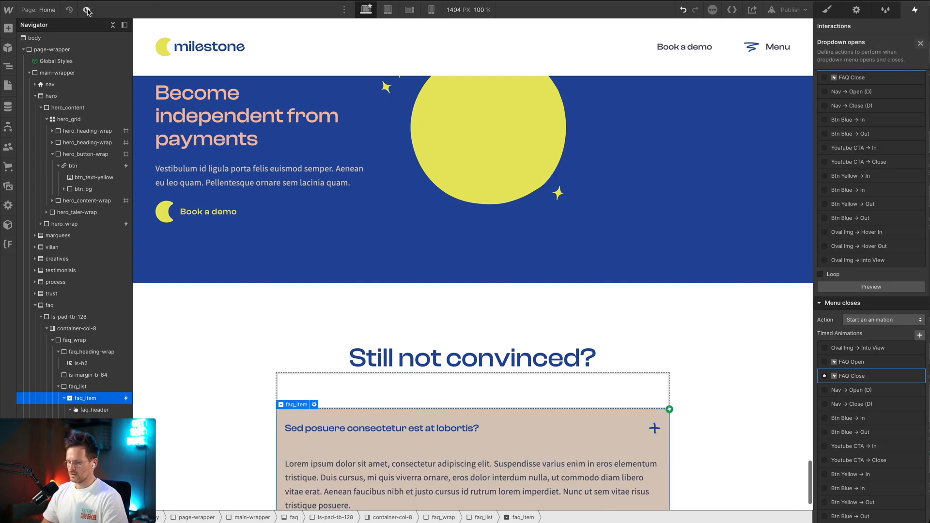
# Preview the page and test opening and closing the FAQ dropdown, then return to the designer
pyautogui.click(87, 10)
pyautogui.click(386, 439)
pyautogui.scroll(-2, 386, 439)
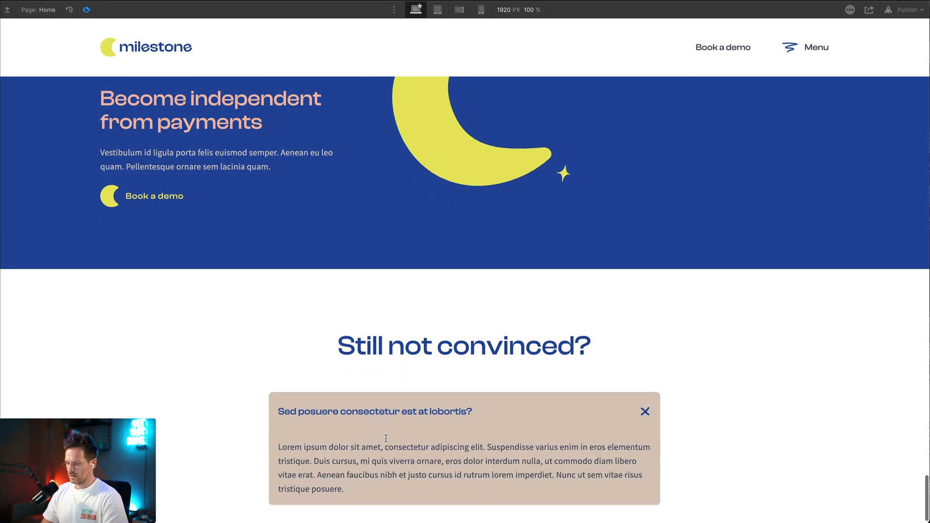
pyautogui.scroll(-1, 386, 438)
pyautogui.click(484, 359)
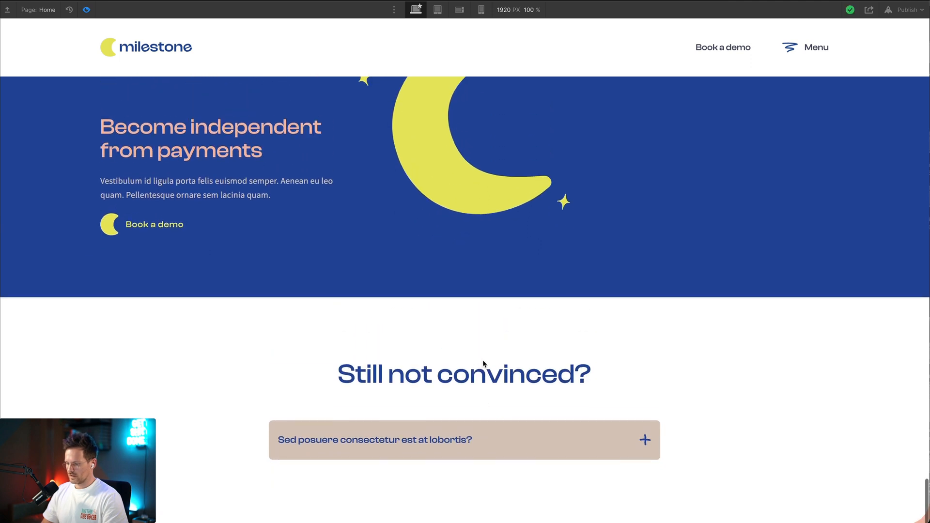
pyautogui.click(494, 441)
pyautogui.click(493, 435)
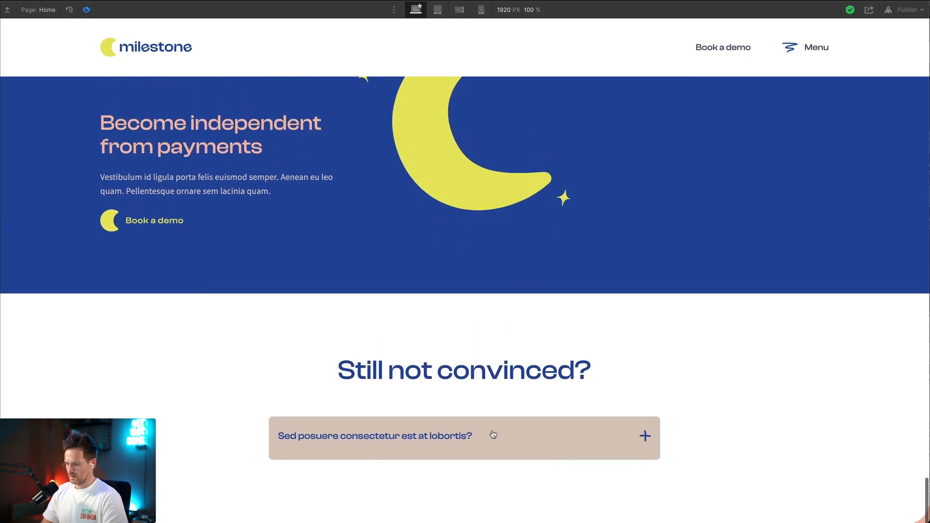
pyautogui.click(94, 13)
# Duplicate faq_item until faq_list holds five items
pyautogui.scroll(-1, 285, 252)
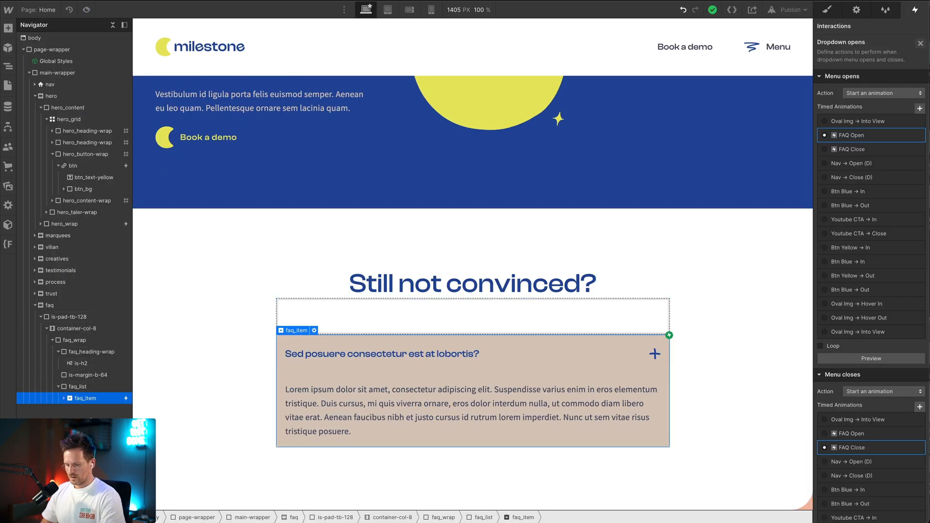
pyautogui.hotkey('ctrl', 'd')
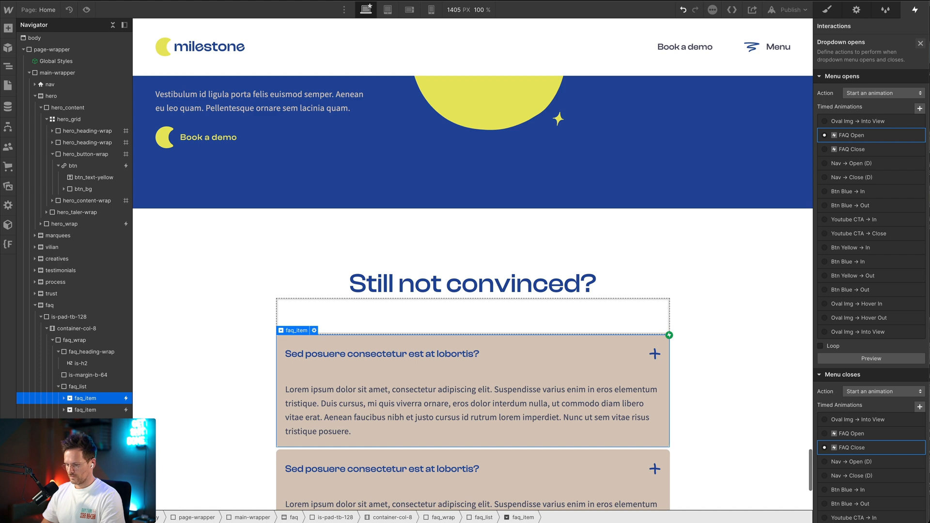
pyautogui.scroll(-5, 312, 382)
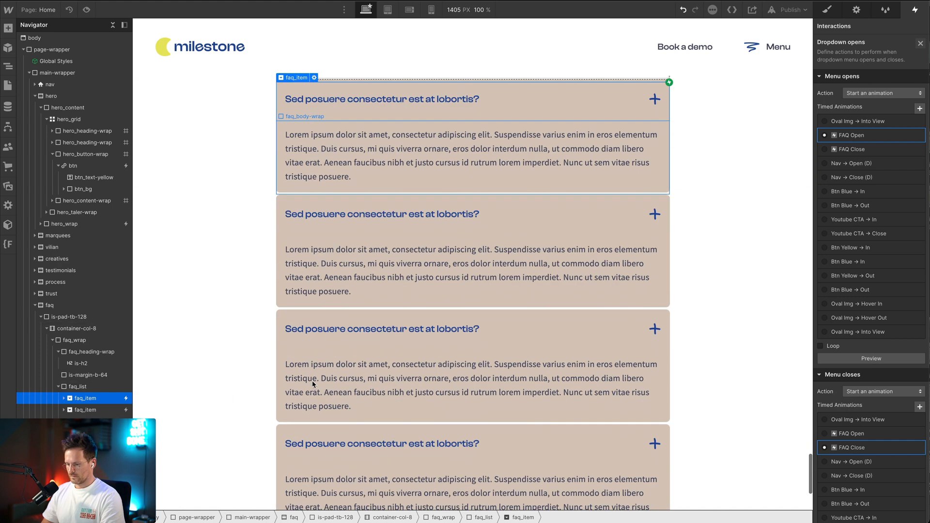
# Lay out faq_list as a vertical flexbox with a row gap of 2.5em
pyautogui.click(78, 387)
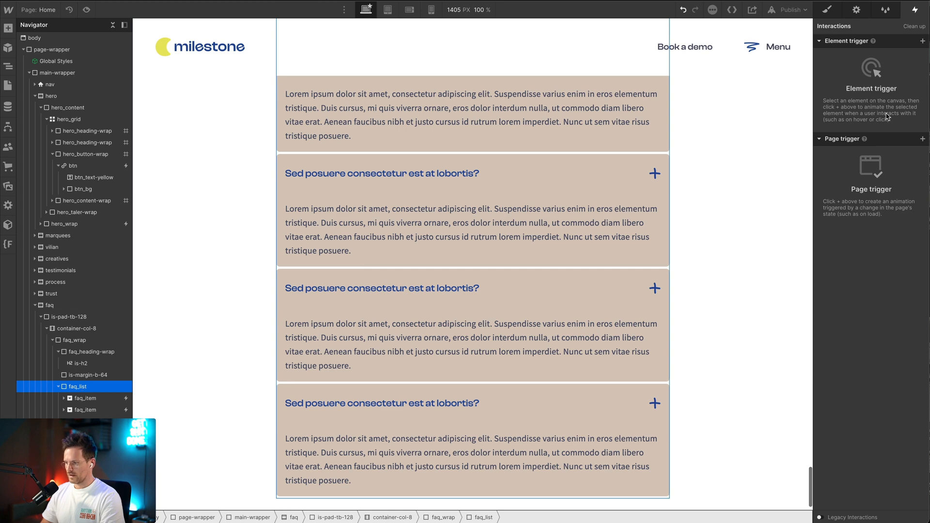
pyautogui.click(827, 10)
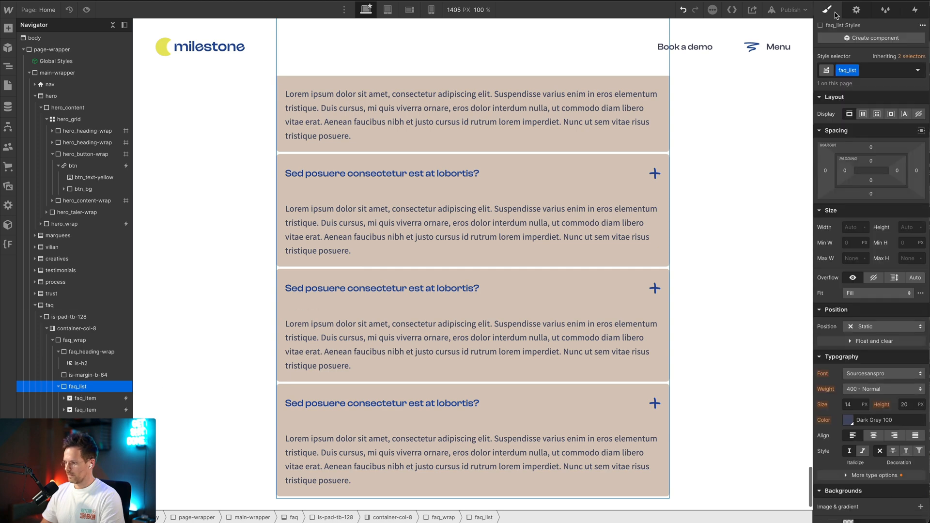
pyautogui.click(864, 114)
pyautogui.click(891, 139)
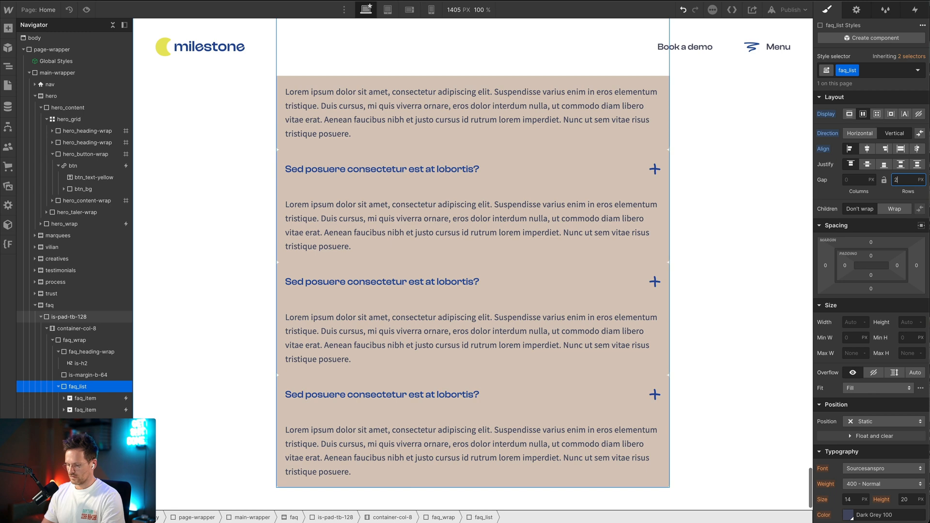
pyautogui.write('.5em')
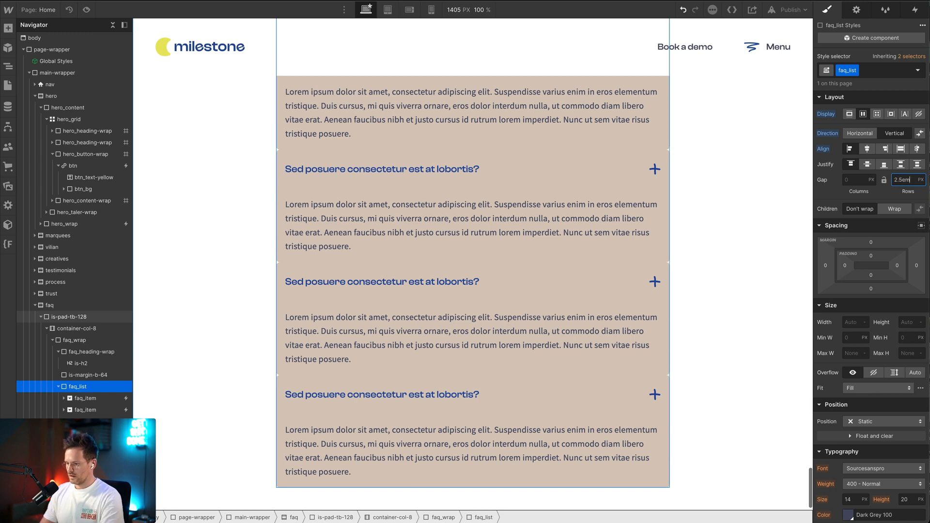
# Preview the page to check the spacing between the collapsed FAQ items, then return to the designer
pyautogui.scroll(3, 426, 201)
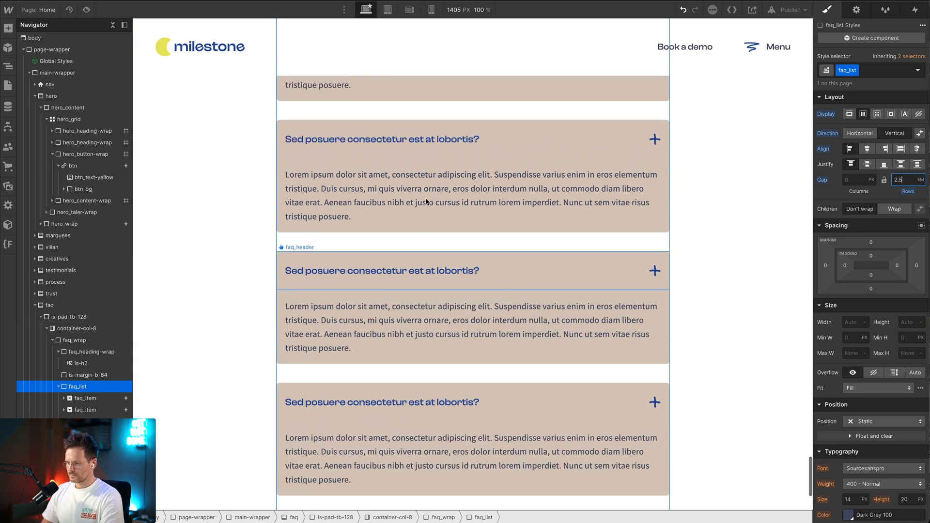
pyautogui.press('super+shift+p')
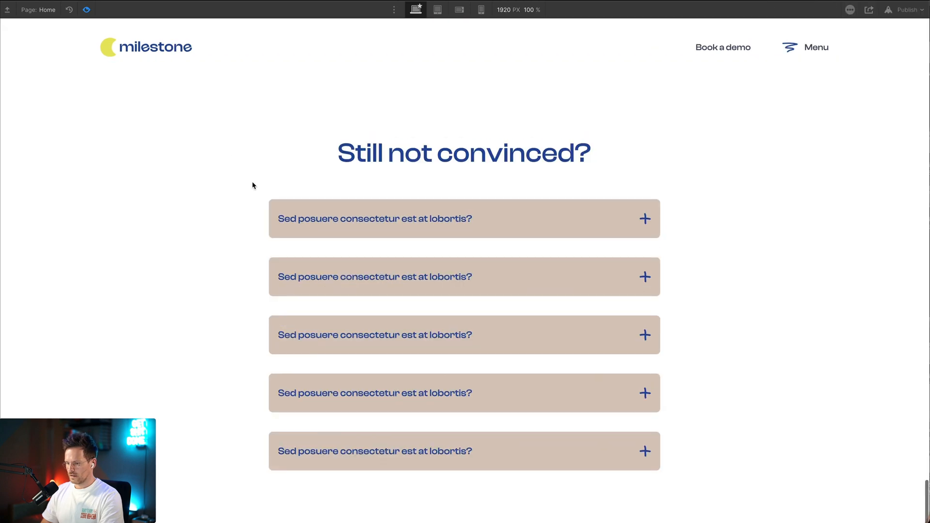
pyautogui.click(86, 9)
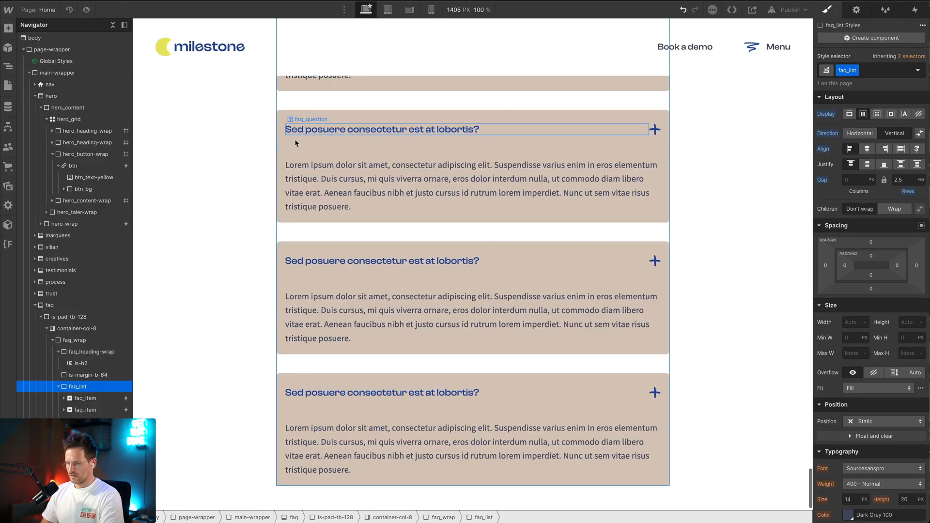
pyautogui.scroll(3, 360, 130)
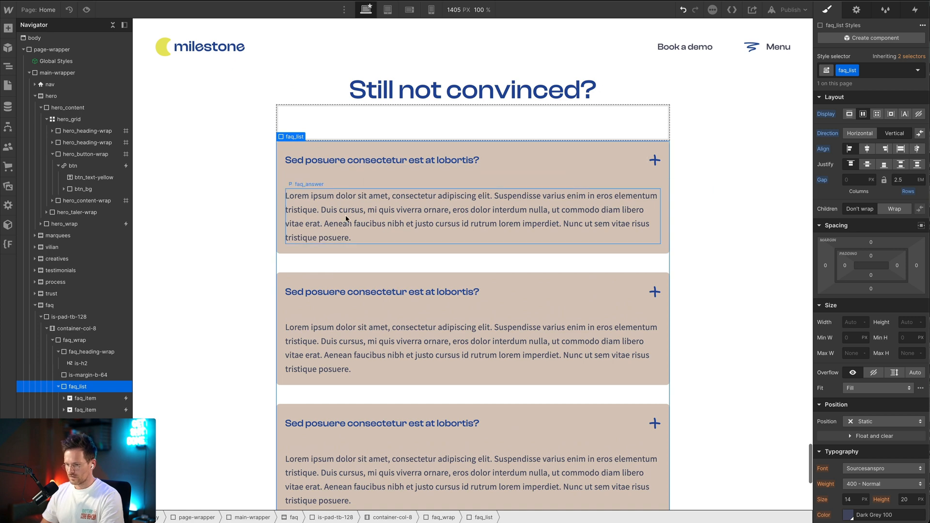
# Preview the page at desktop width and test opening several of the FAQ items one after another
pyautogui.click(87, 10)
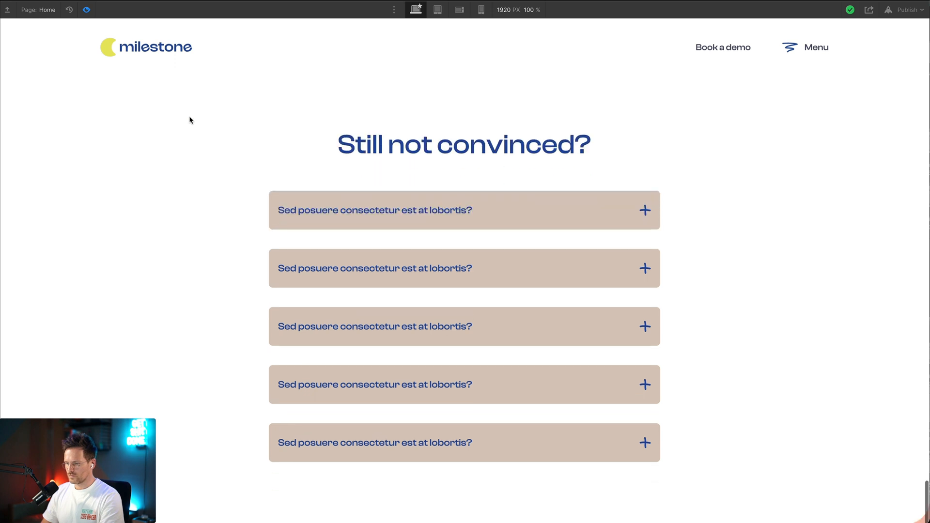
pyautogui.click(403, 271)
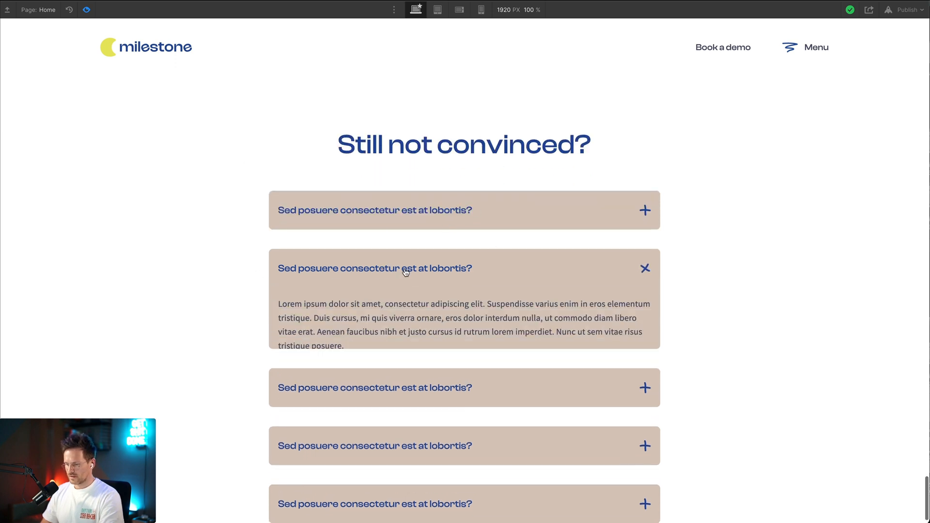
pyautogui.click(408, 211)
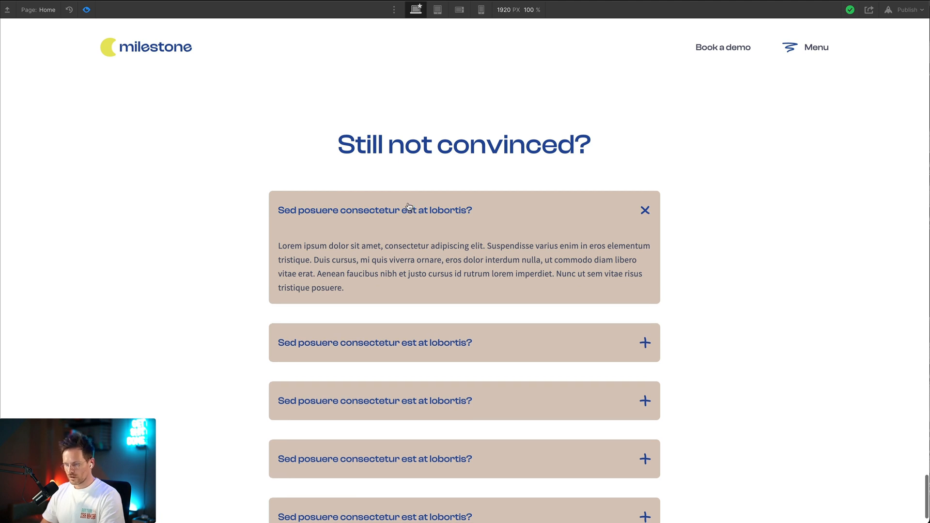
pyautogui.click(434, 417)
pyautogui.scroll(-2, 434, 415)
pyautogui.click(435, 381)
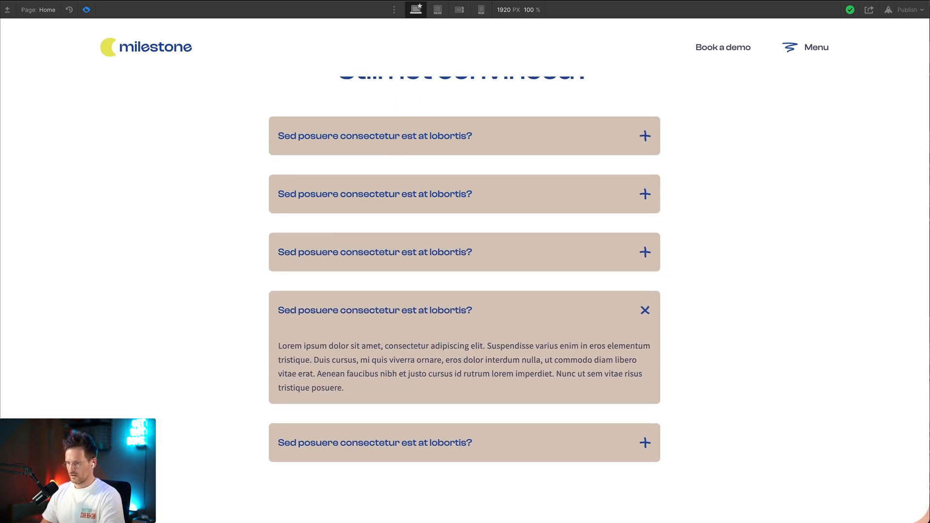
# Check the FAQ preview at the tablet, mobile landscape and mobile portrait breakpoints, widen the portrait view to 436 px, and return to the designer
pyautogui.click(438, 12)
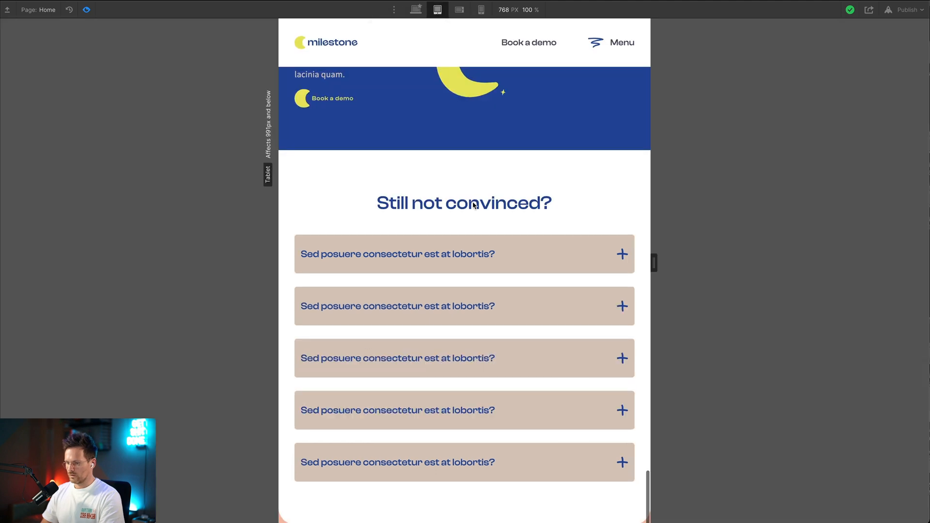
pyautogui.click(468, 262)
pyautogui.click(467, 260)
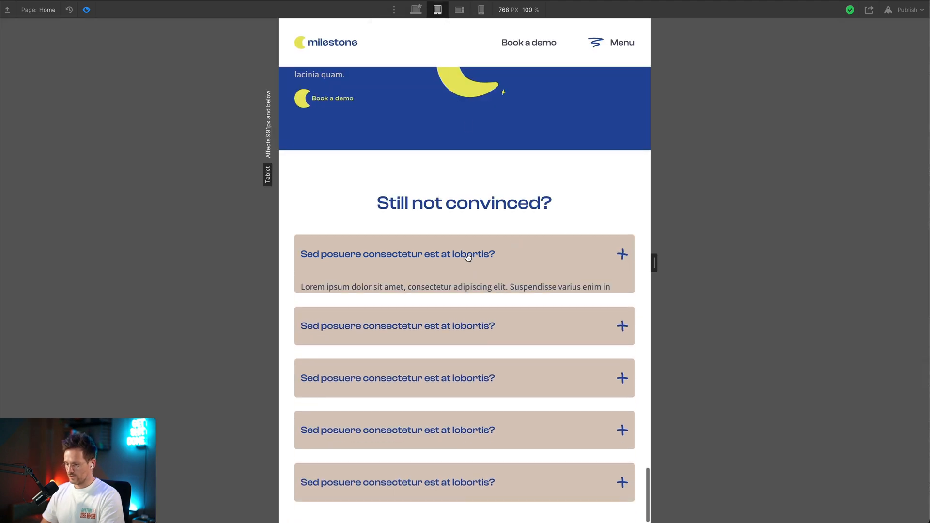
pyautogui.click(462, 11)
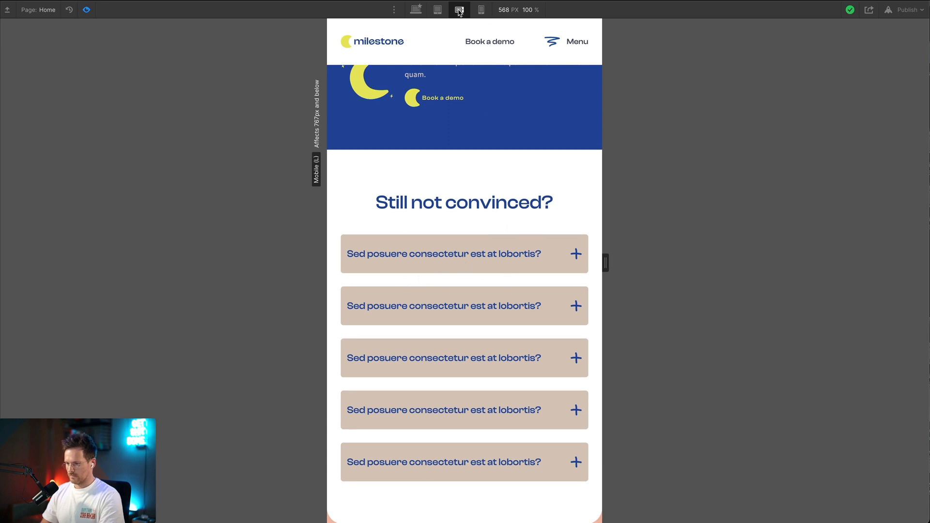
pyautogui.click(481, 11)
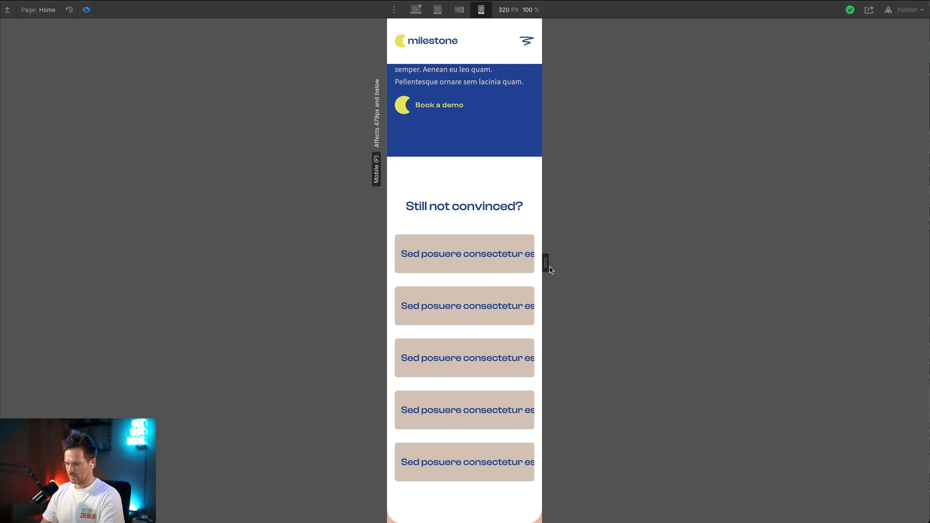
pyautogui.moveTo(551, 270); pyautogui.dragTo(579, 270)
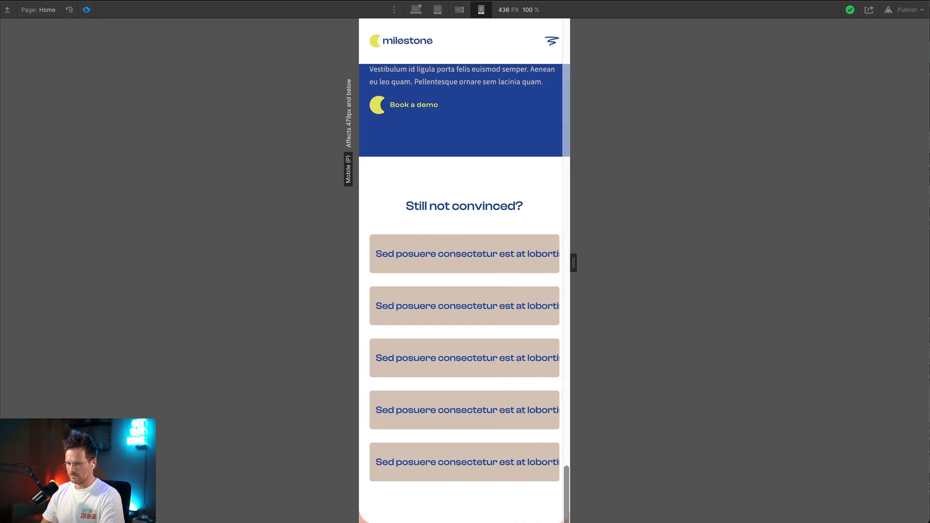
pyautogui.click(86, 9)
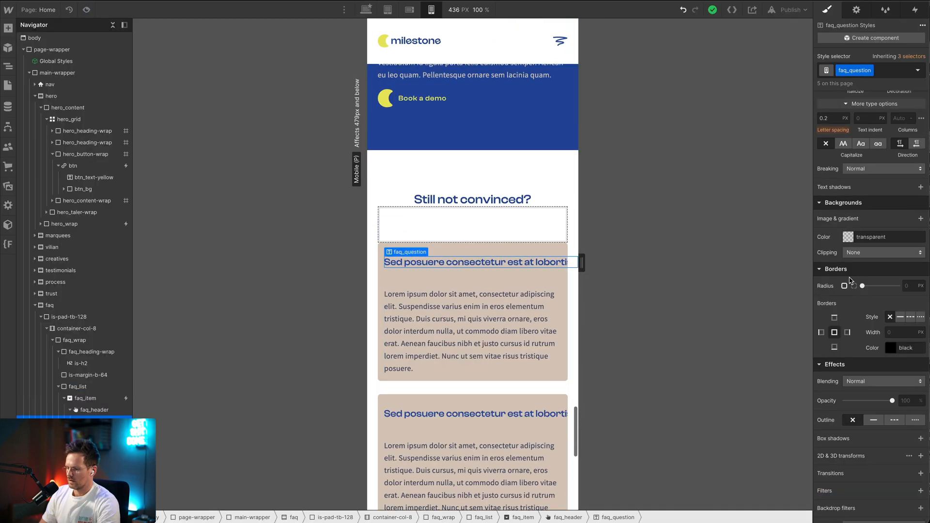
# At the mobile portrait breakpoint, set faq_question's maximum width to 90% and its text breaking to Normal
pyautogui.scroll(6, 864, 262)
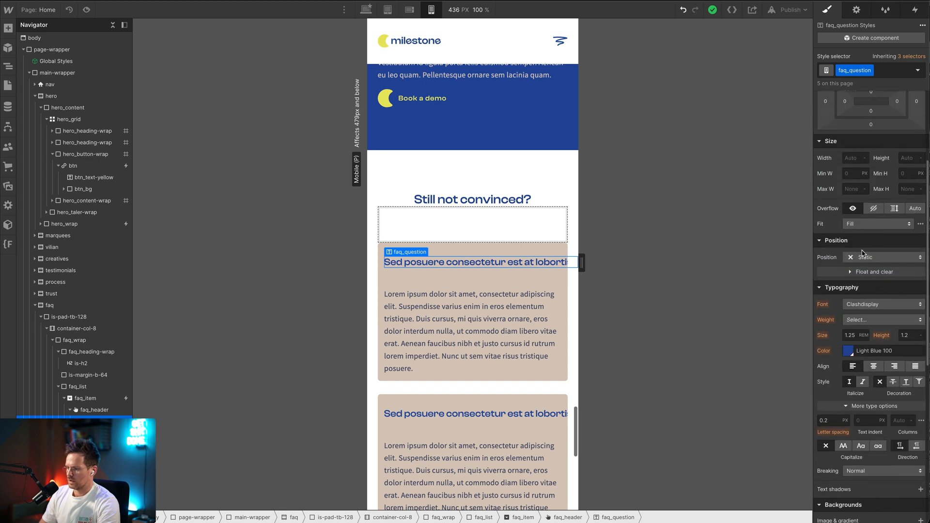
pyautogui.click(854, 187)
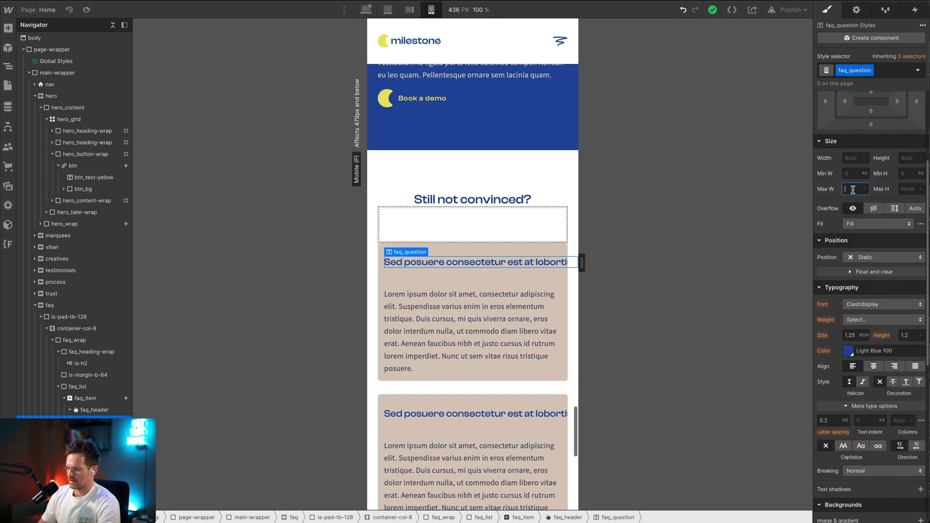
pyautogui.write('90%')
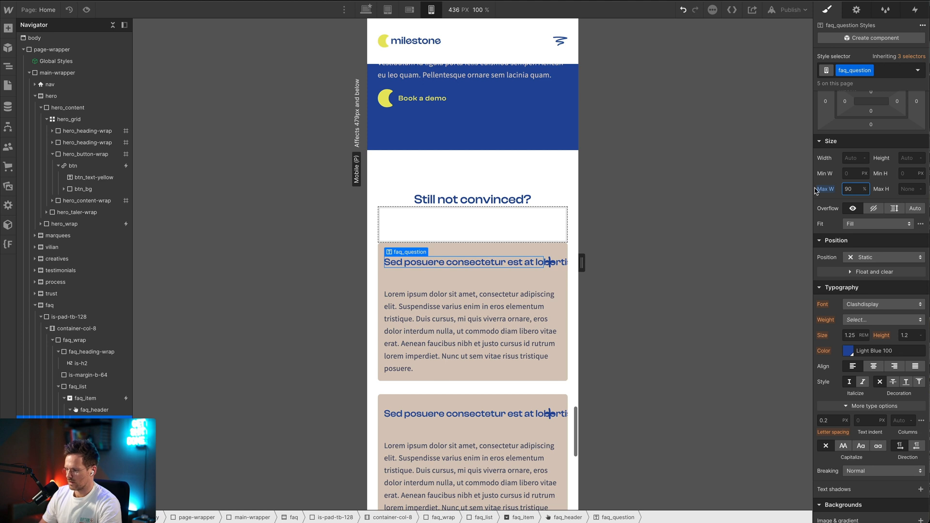
pyautogui.scroll(-5, 894, 377)
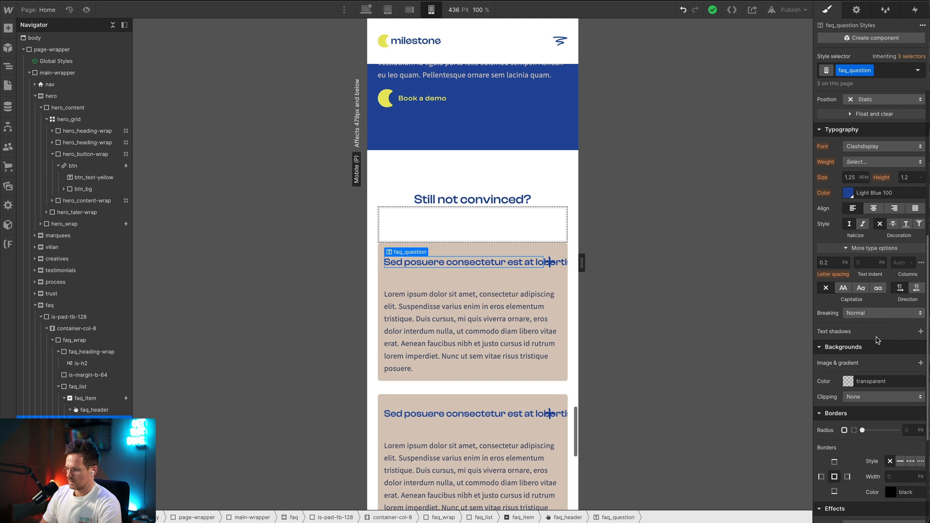
pyautogui.click(863, 314)
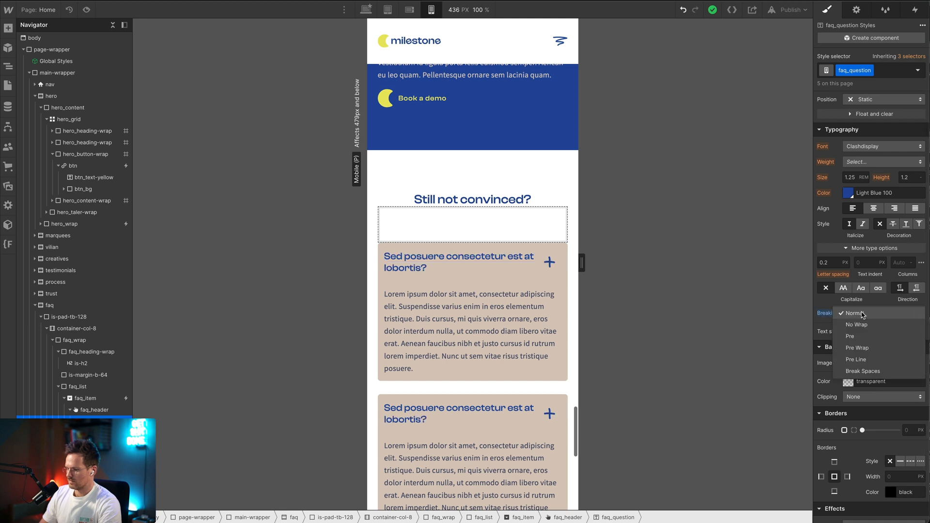
pyautogui.click(861, 314)
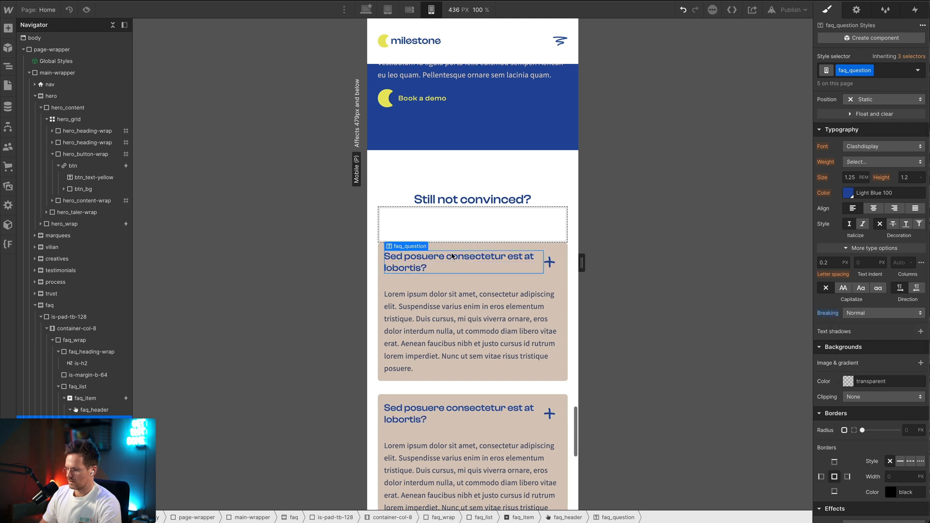
# Justify the contents of faq_header with space between at the mobile portrait breakpoint
pyautogui.click(555, 270)
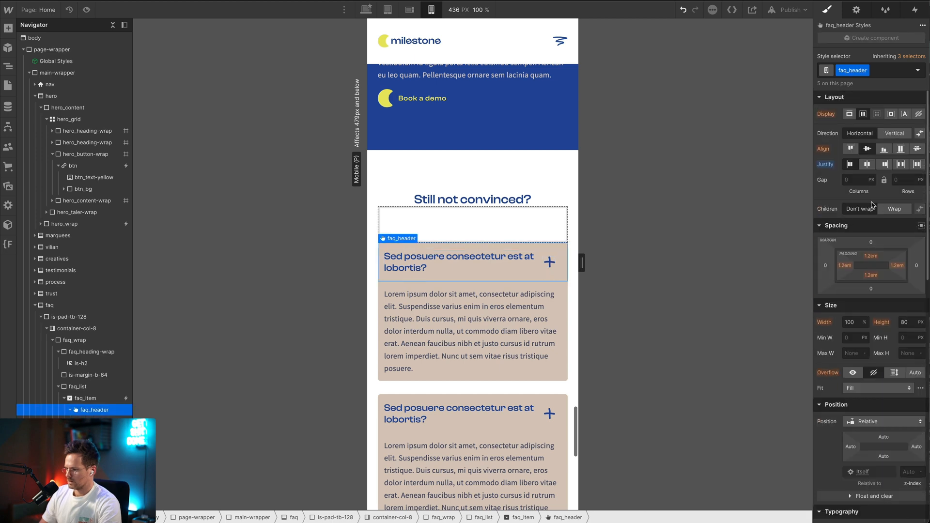
pyautogui.click(900, 164)
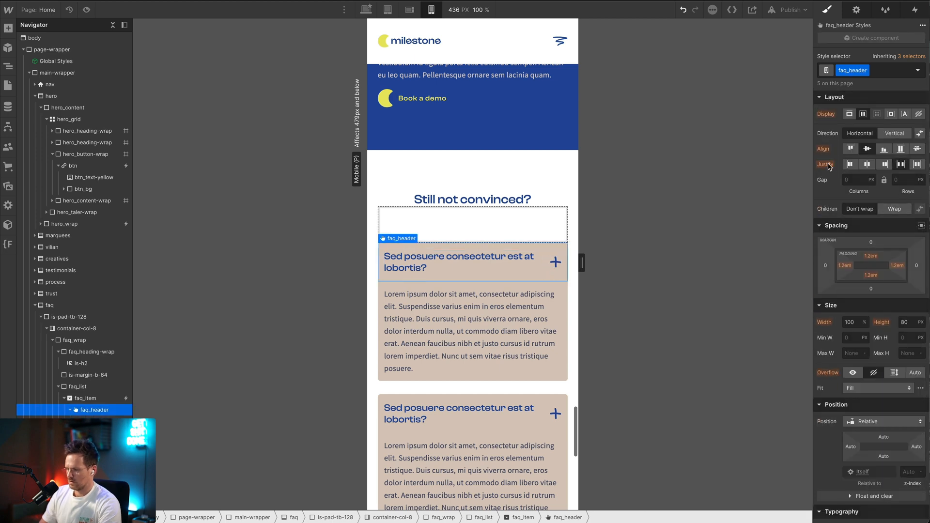
# Set faq_icon's width and height to 1.25 rem at the mobile portrait breakpoint
pyautogui.click(559, 261)
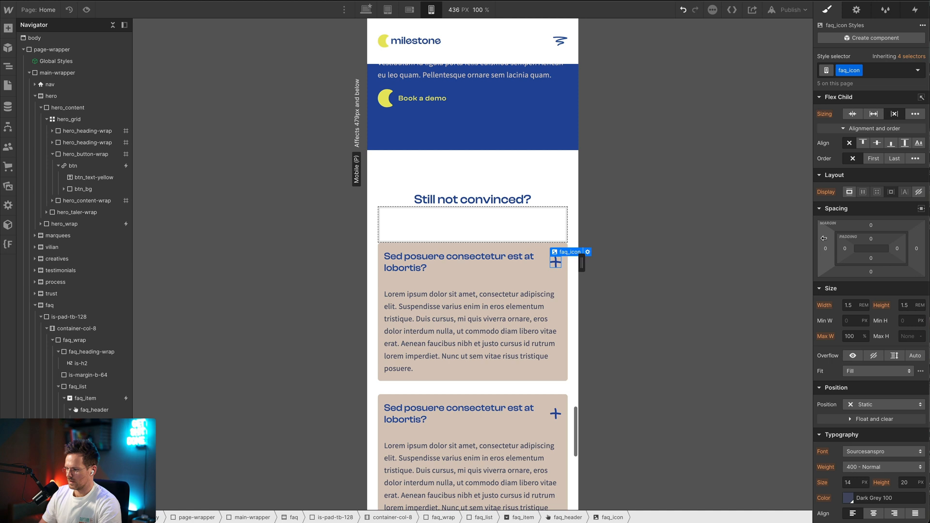
pyautogui.rightClick(855, 308)
pyautogui.click(850, 304)
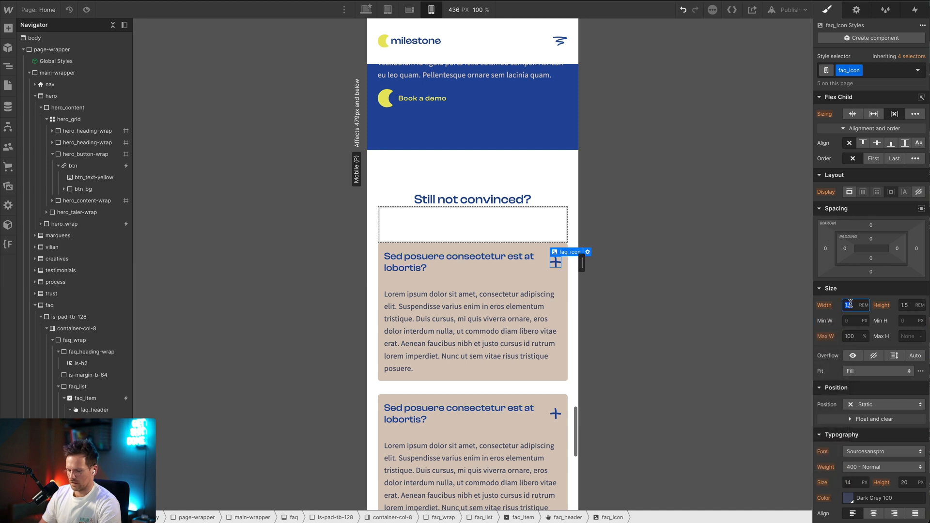
pyautogui.write('1')
pyautogui.press('Tab')
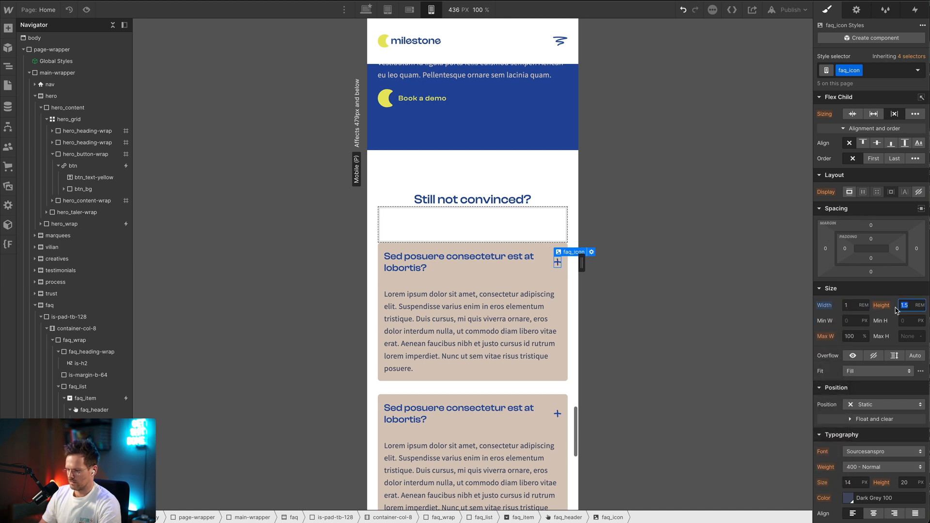
pyautogui.click(847, 304)
pyautogui.write('.25')
pyautogui.press('Tab')
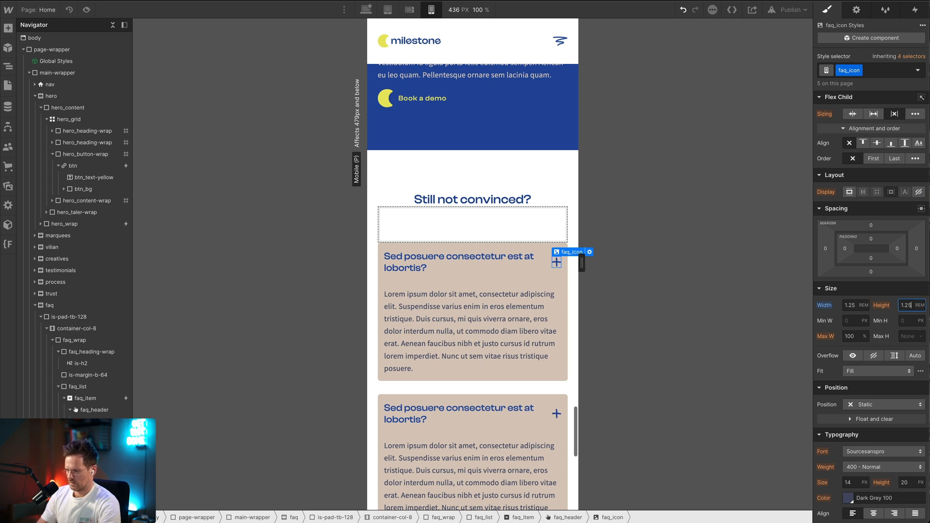
pyautogui.write('1.25')
pyautogui.press('Tab')
# Look over the FAQ list in mobile portrait, then preview it and test switching between the first two items
pyautogui.scroll(-2, 504, 291)
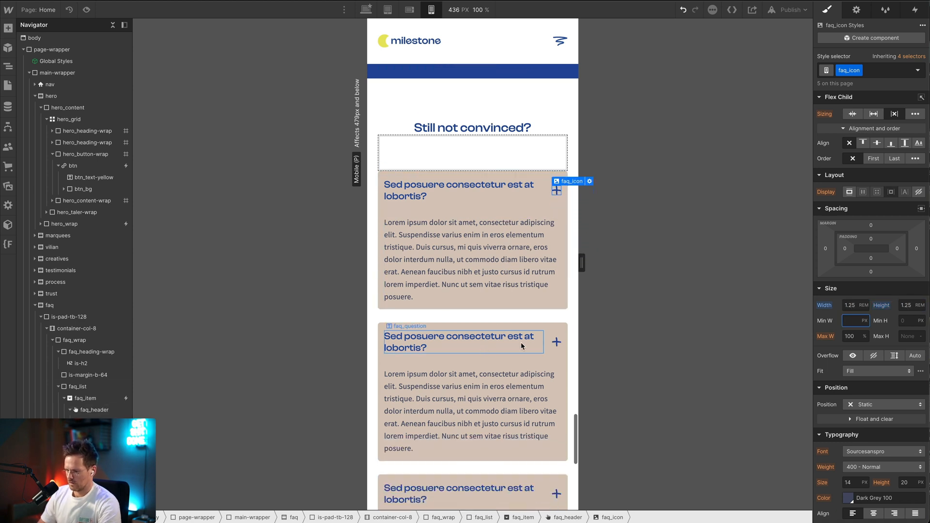
pyautogui.scroll(-5, 465, 345)
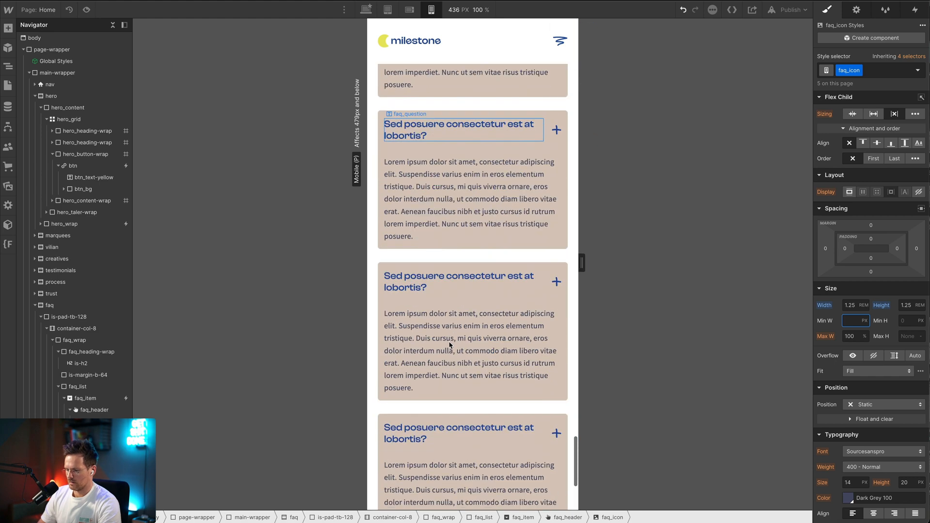
pyautogui.scroll(-3, 533, 300)
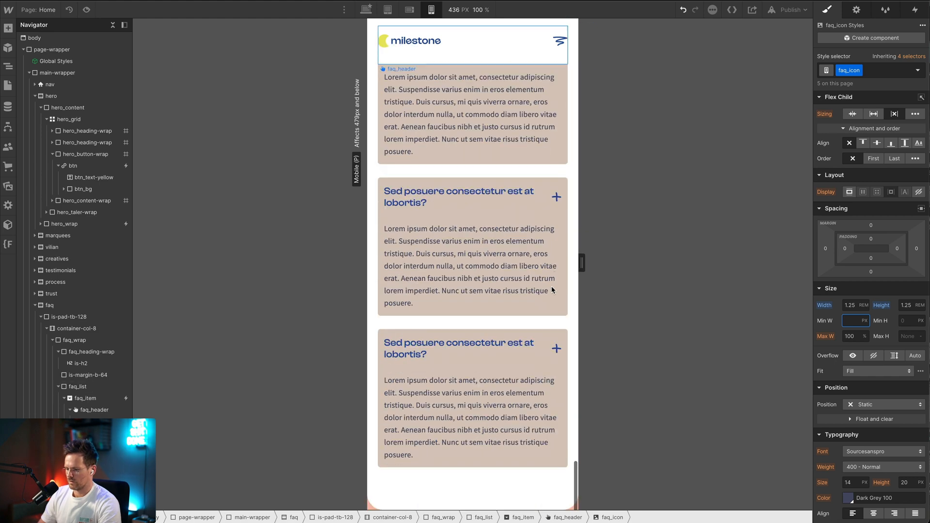
pyautogui.scroll(3, 552, 290)
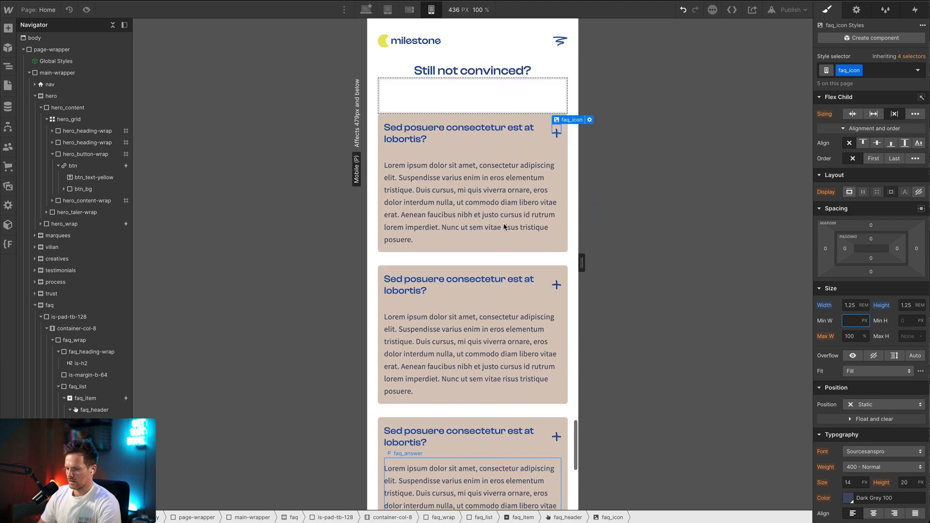
pyautogui.click(86, 8)
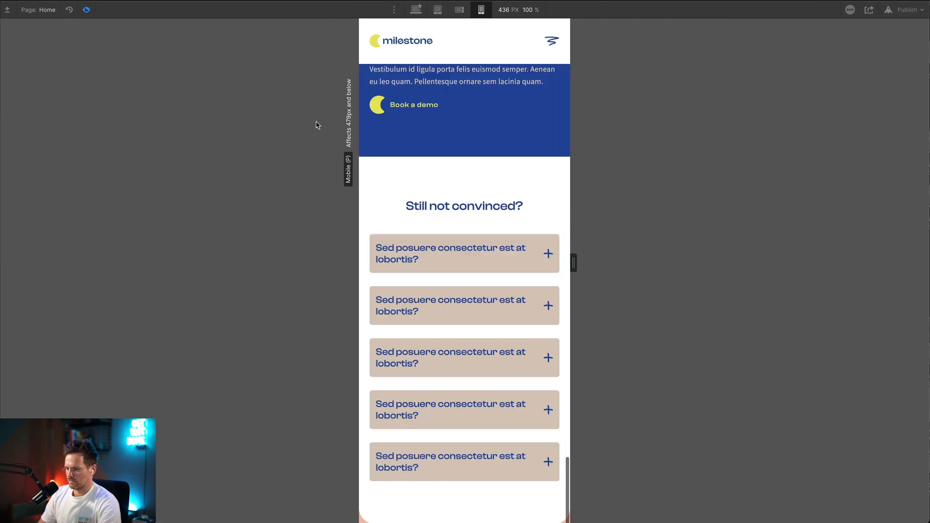
pyautogui.click(439, 265)
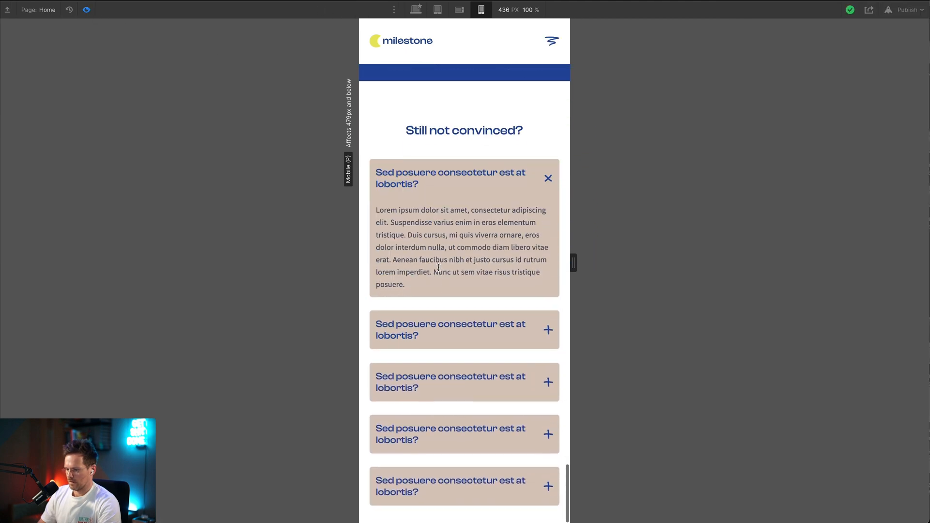
pyautogui.click(450, 334)
pyautogui.click(438, 178)
# Switch the preview back to the desktop breakpoint and test opening and closing the first three FAQ items
pyautogui.click(416, 9)
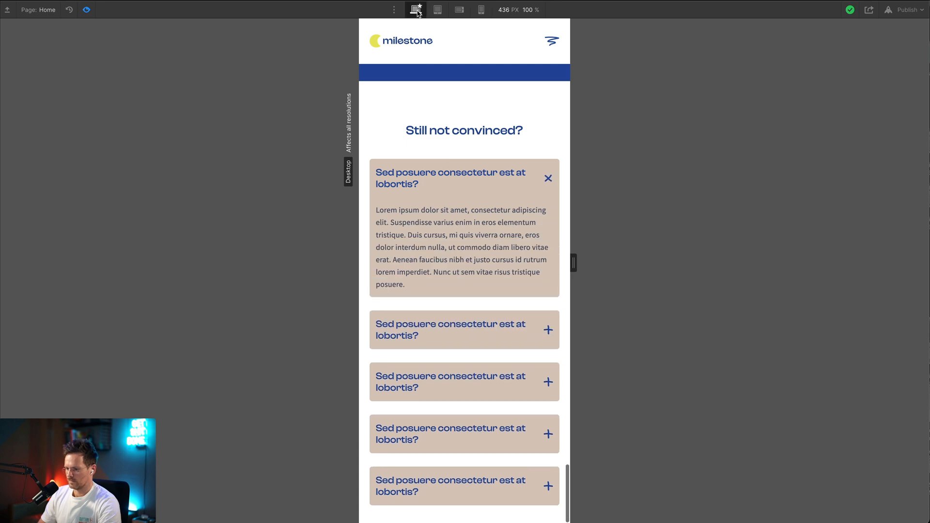
pyautogui.scroll(-10, 450, 308)
pyautogui.scroll(1, 441, 283)
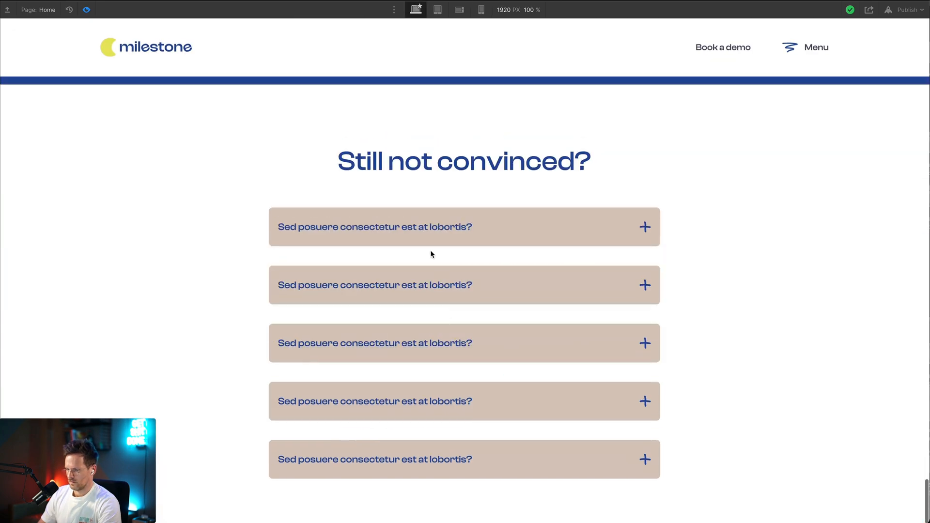
pyautogui.click(424, 272)
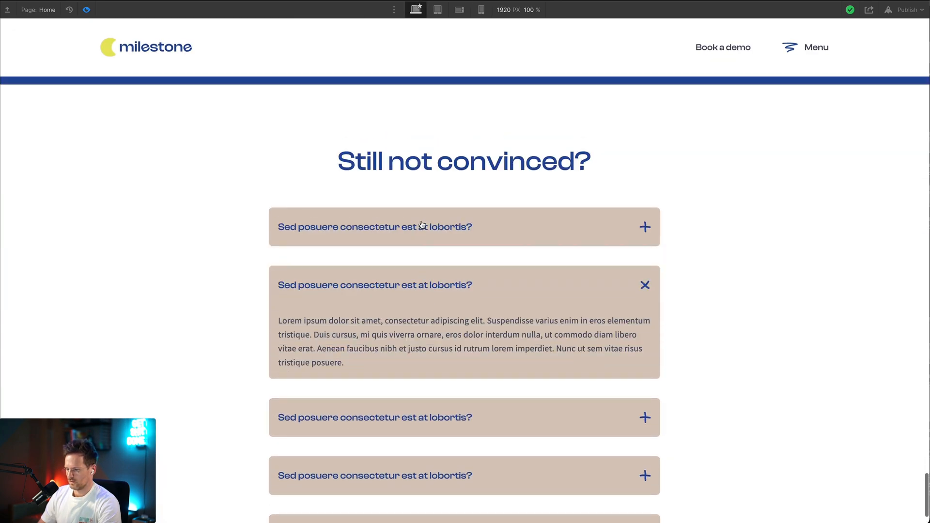
pyautogui.click(460, 225)
pyautogui.click(425, 415)
pyautogui.click(556, 332)
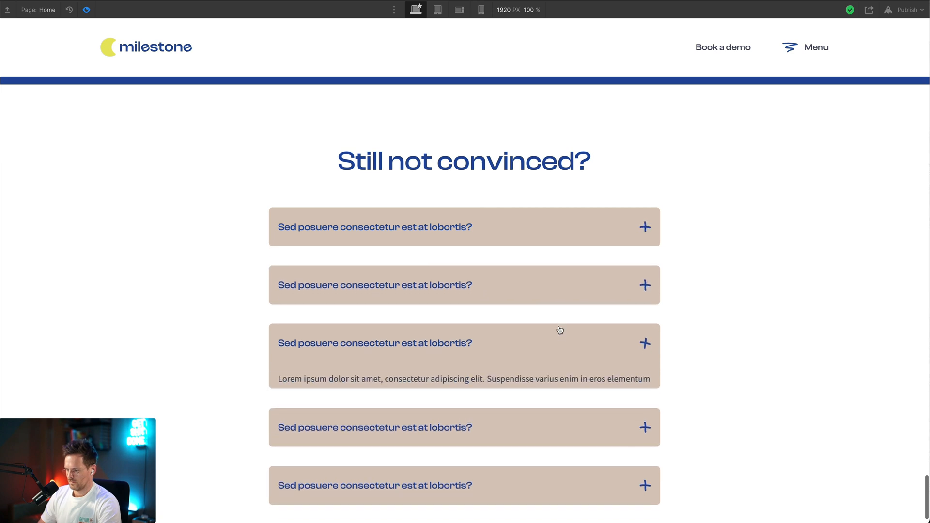
pyautogui.click(559, 341)
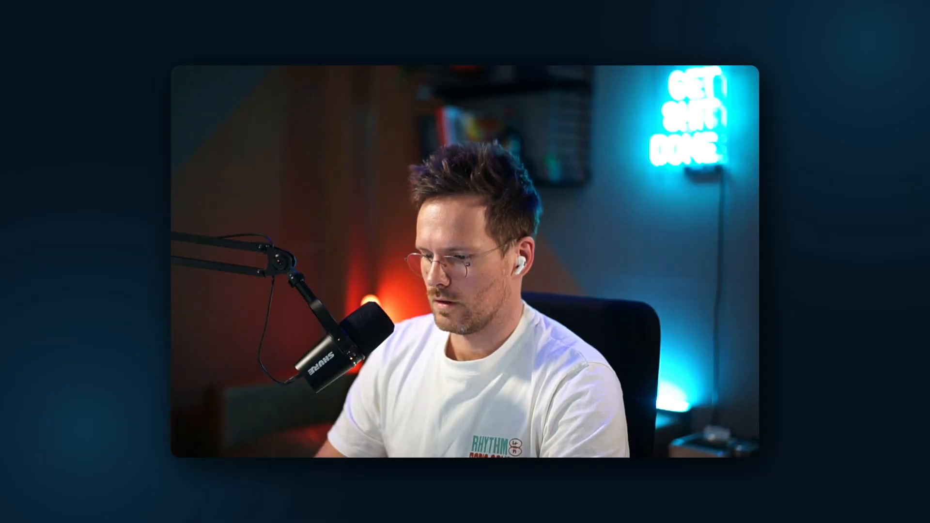